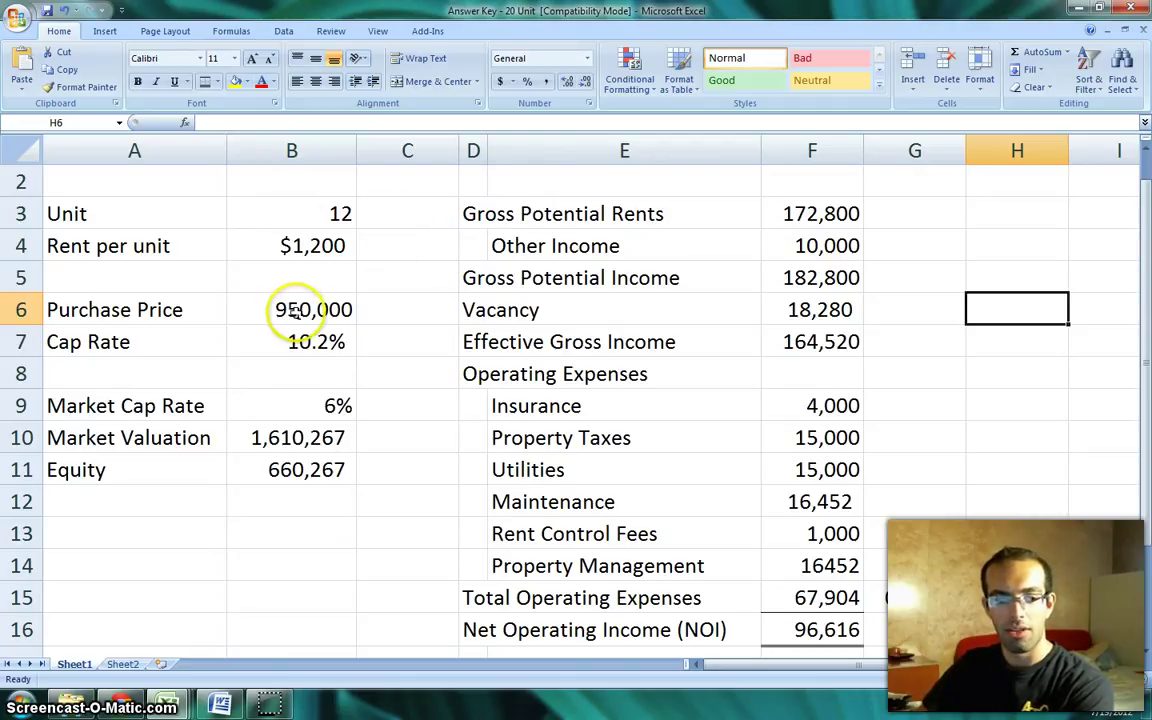
pyautogui.moveTo(247, 334); pyautogui.dragTo(204, 333)
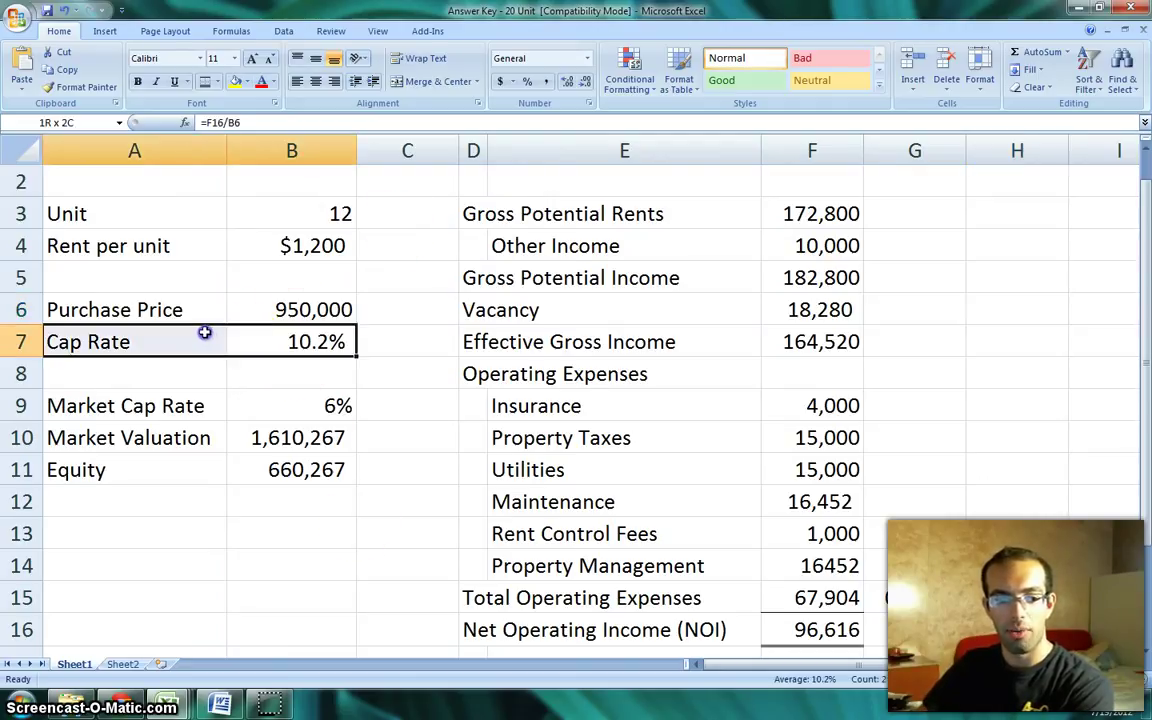
pyautogui.click(528, 629)
pyautogui.moveTo(758, 627); pyautogui.dragTo(812, 630)
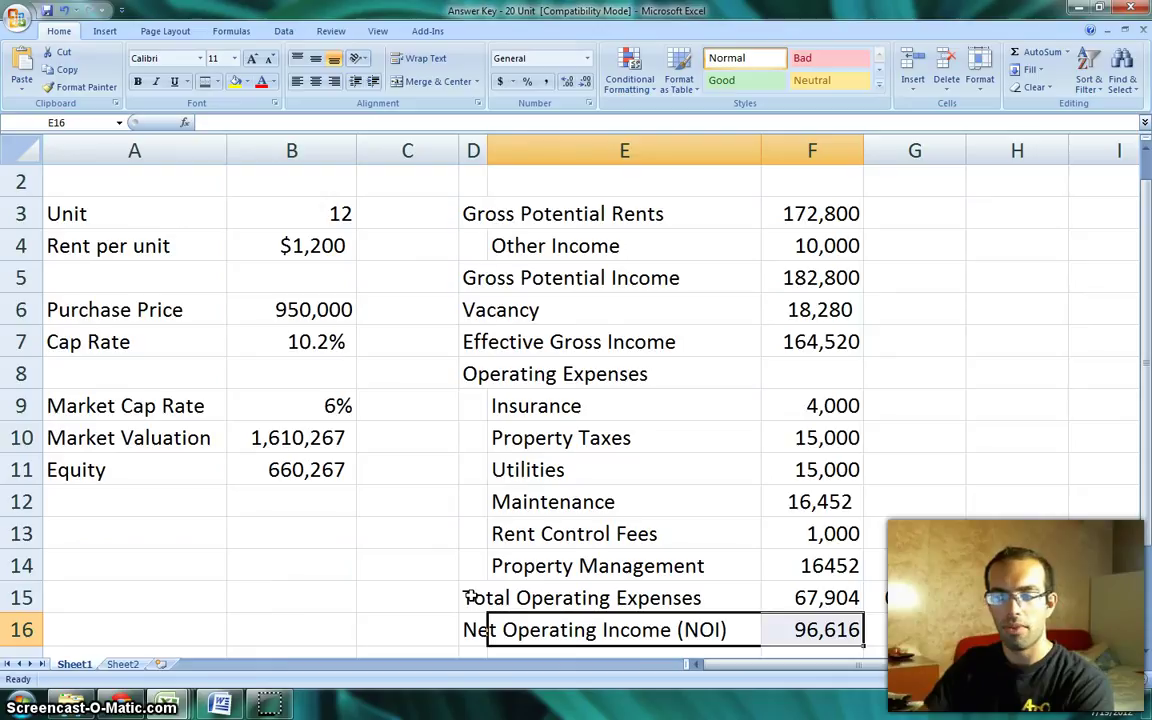
# Clear the formula in cell G15 beside the Total Operating Expenses amount
pyautogui.click(912, 595)
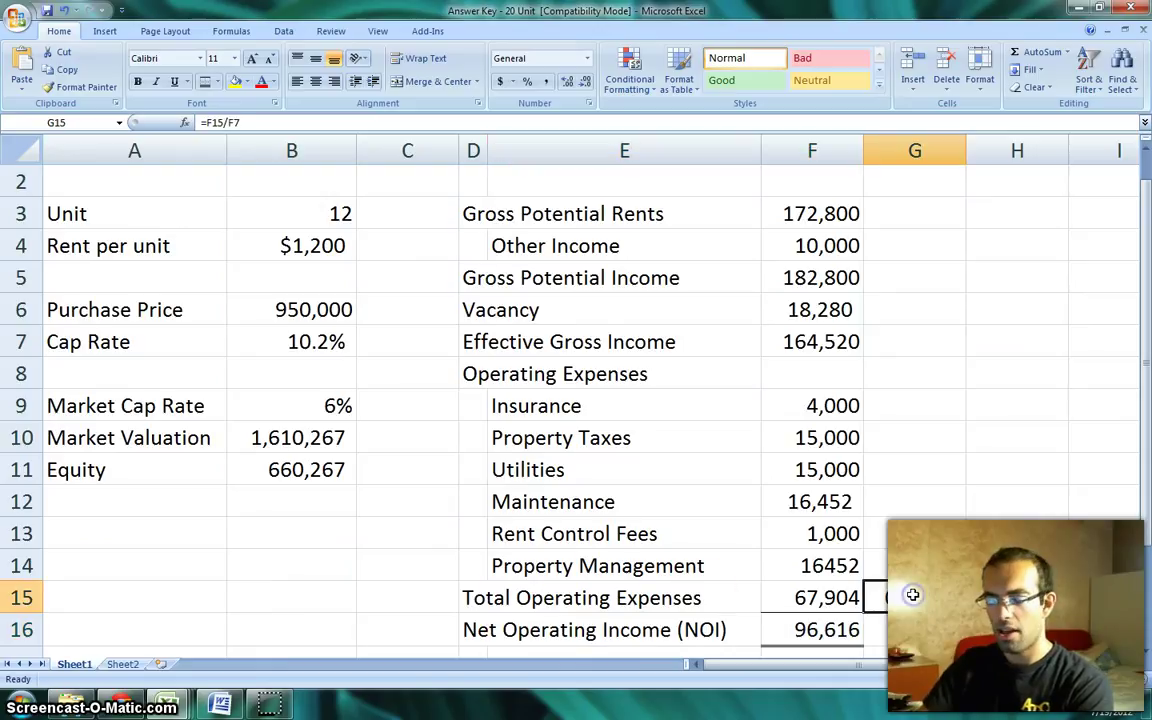
pyautogui.press('Delete')
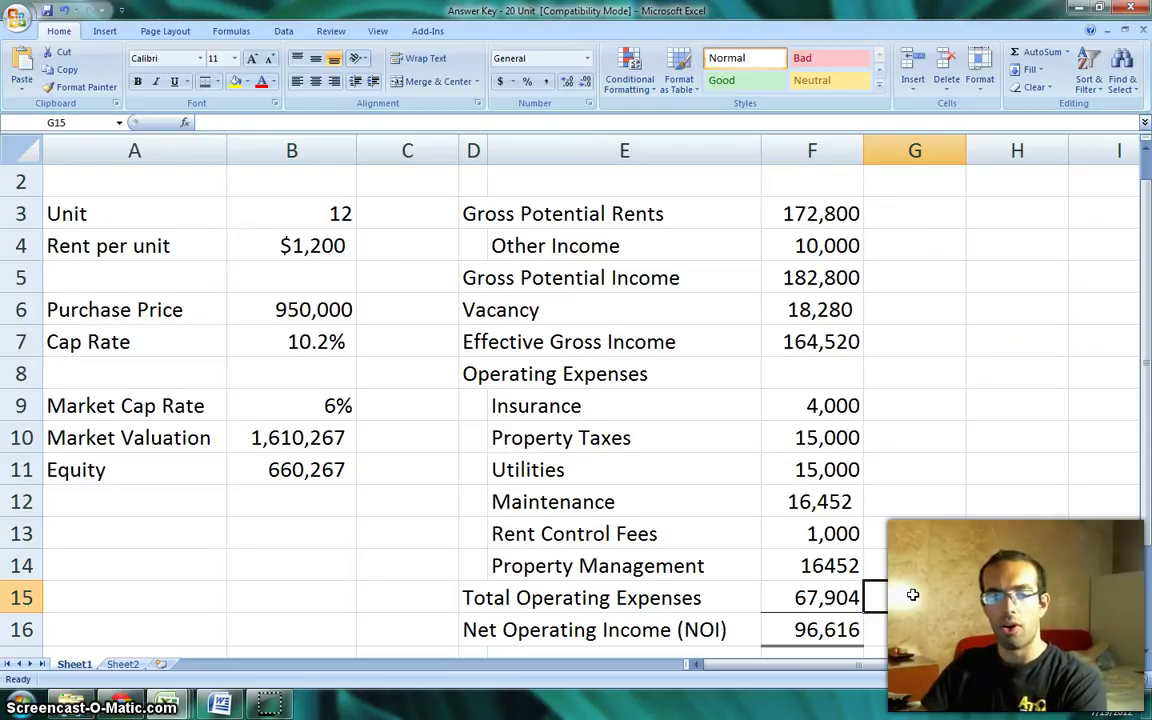
# Add the label "Break Even Vacancy" in A13 and widen column A so that it fits
pyautogui.click(136, 553)
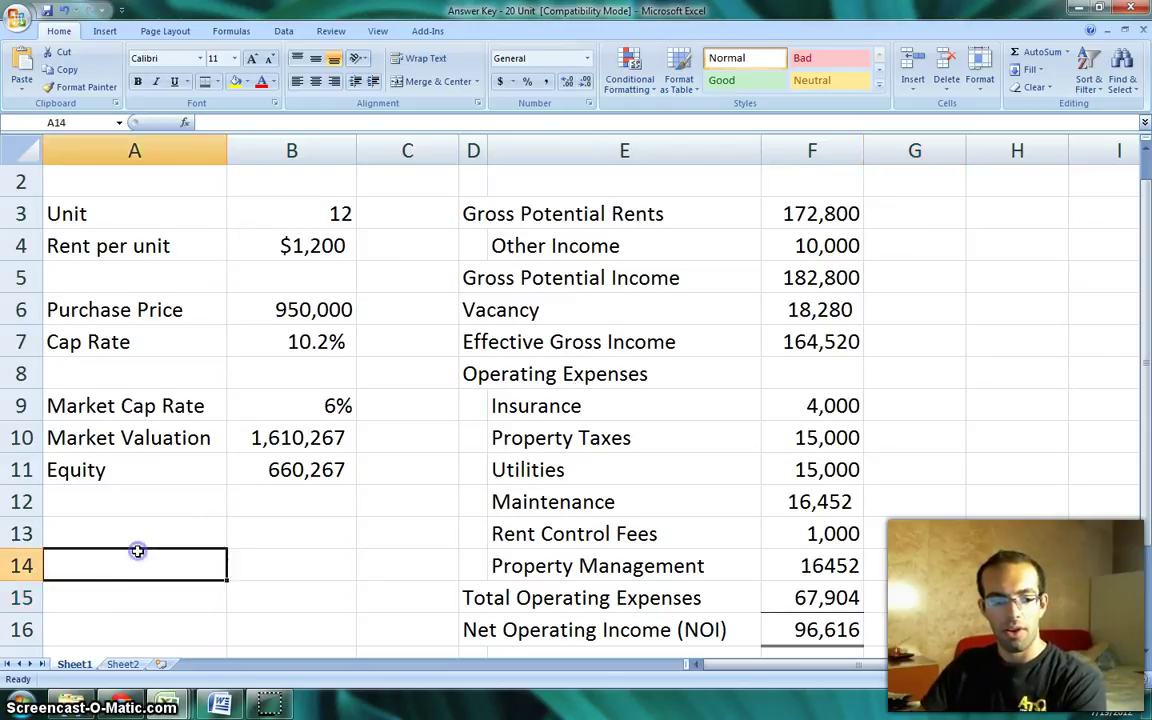
pyautogui.click(139, 534)
pyautogui.write('Break')
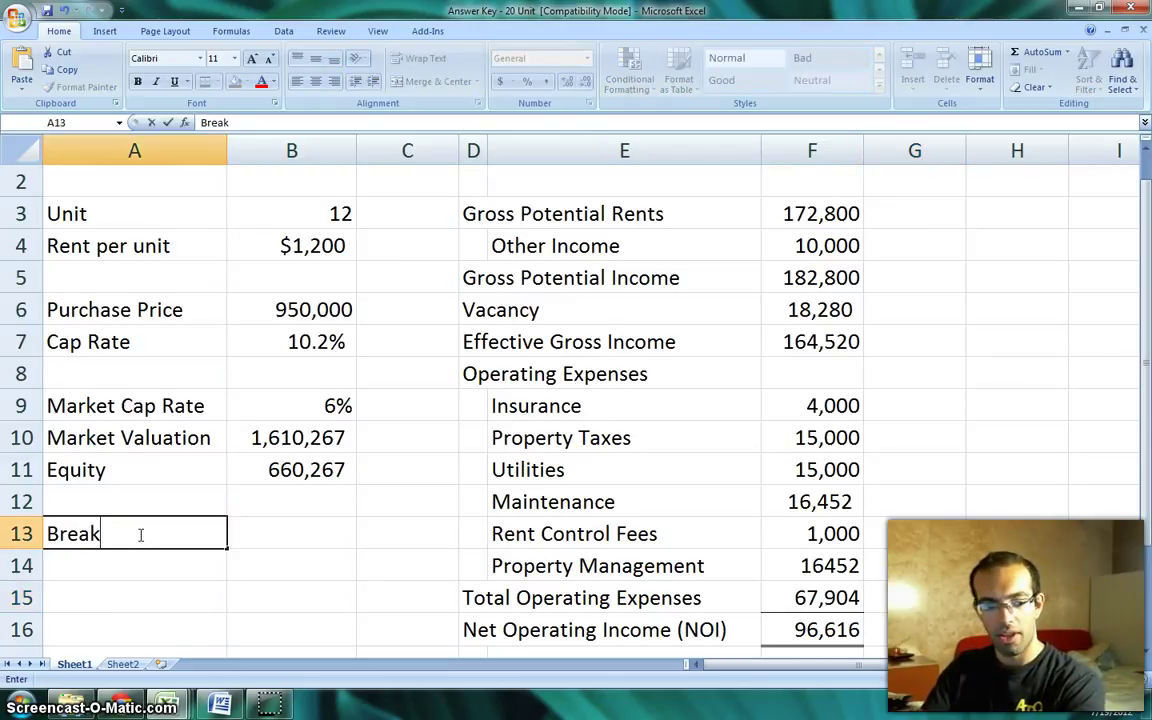
pyautogui.write(' Even')
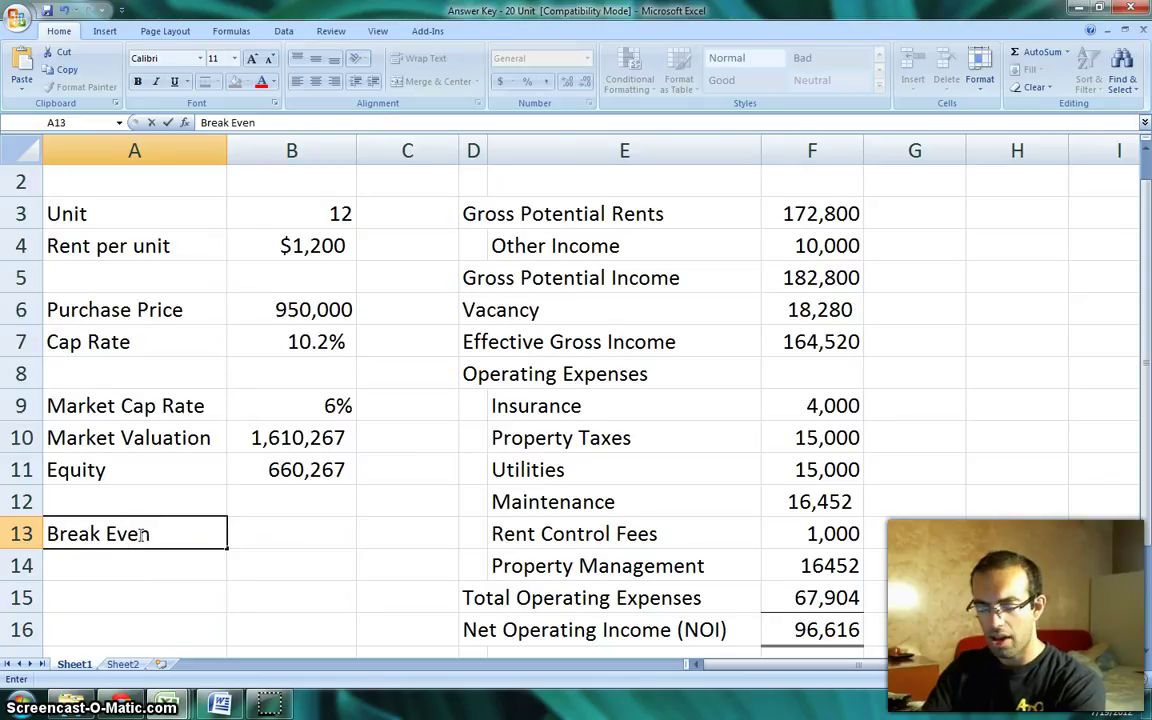
pyautogui.write(' Vac')
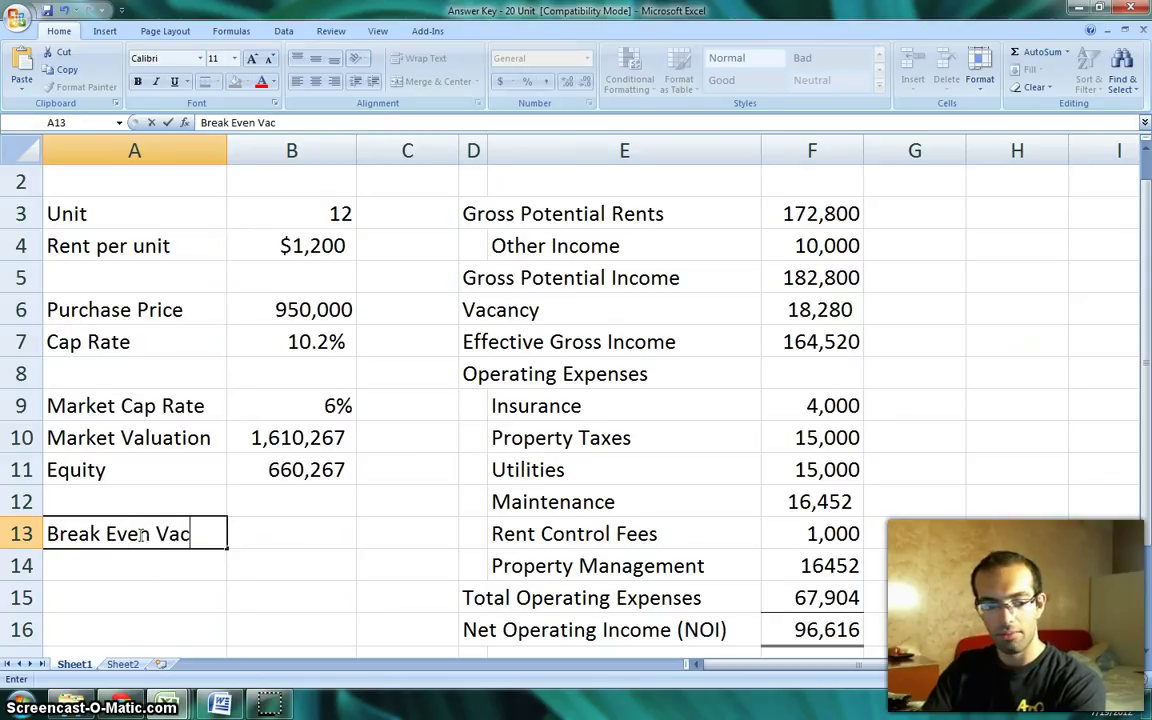
pyautogui.write('ancy')
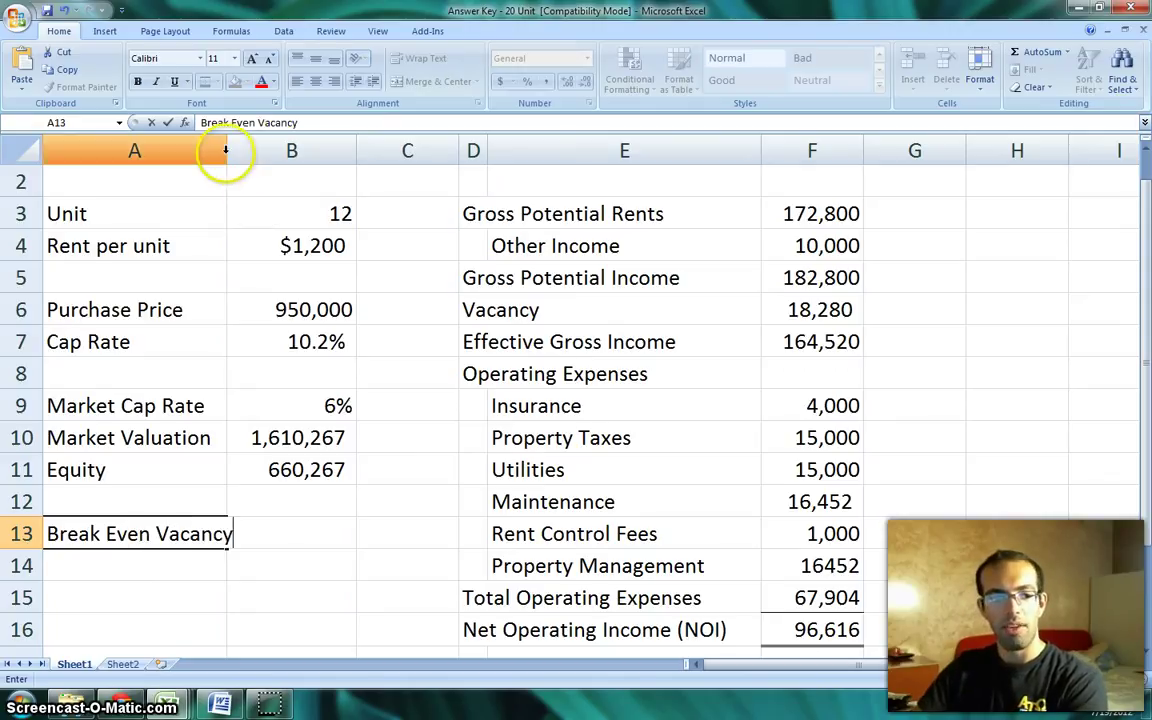
pyautogui.moveTo(226, 150); pyautogui.dragTo(251, 150)
pyautogui.click(312, 531)
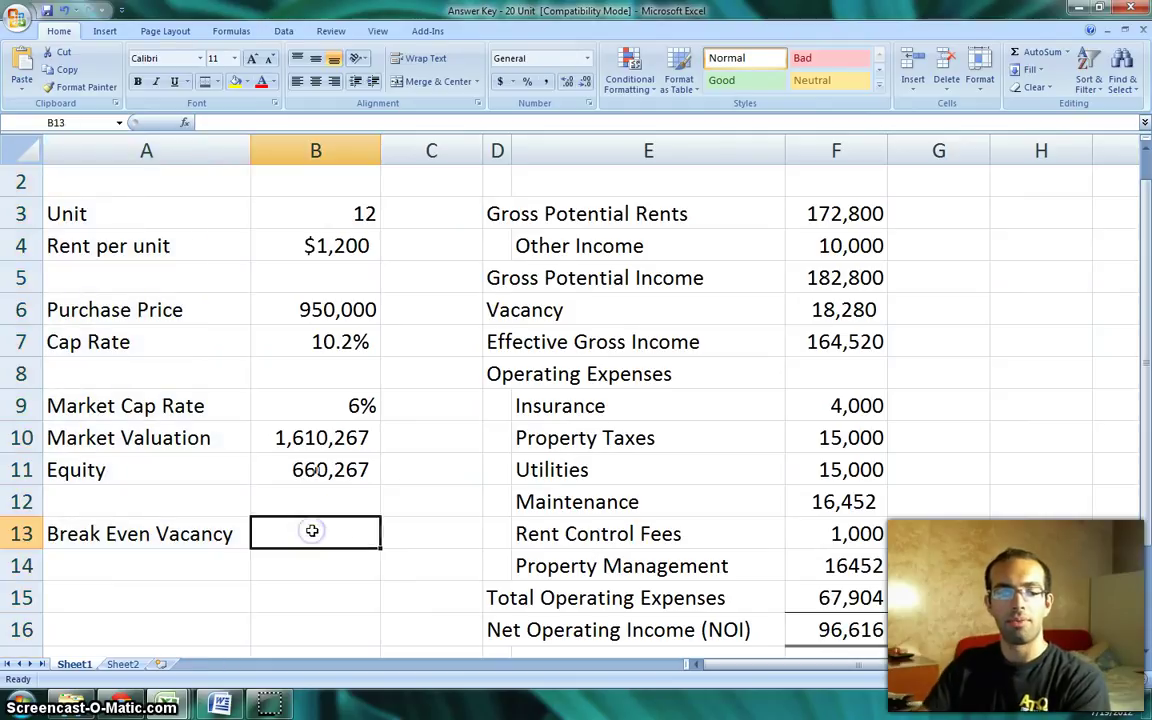
pyautogui.click(165, 532)
pyautogui.click(280, 534)
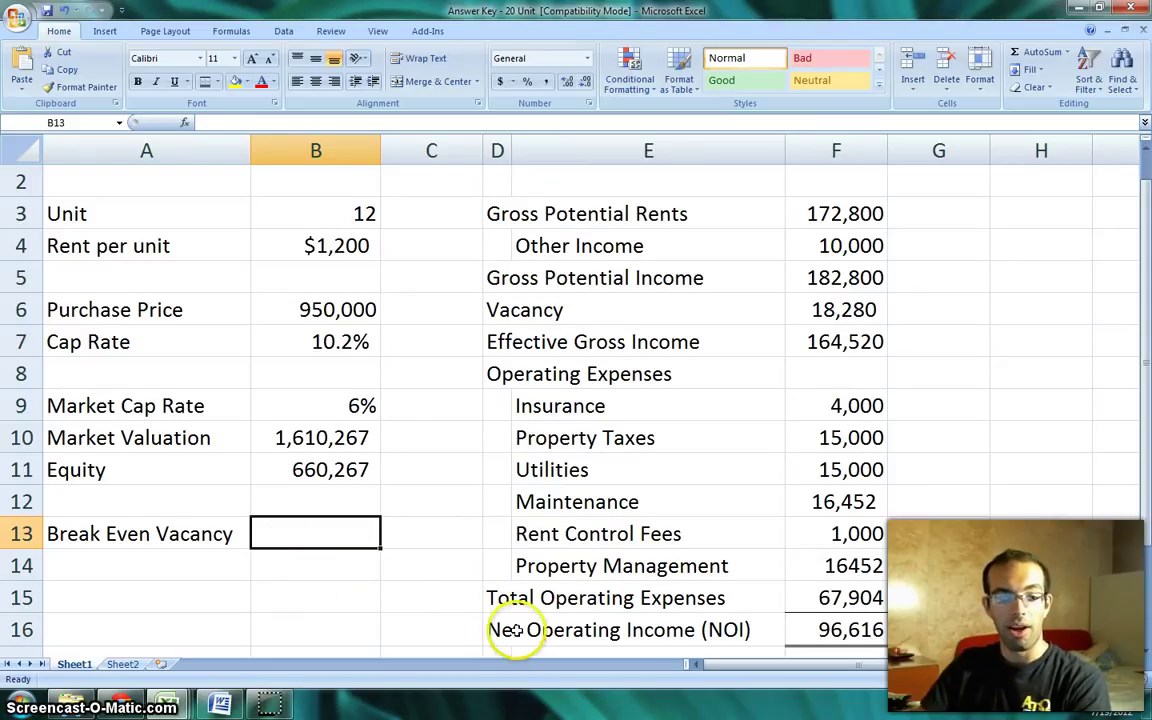
# Add a "Debt service" row below Net Operating Income, with the label in D17 and 0 in F17
pyautogui.moveTo(513, 630); pyautogui.dragTo(520, 560)
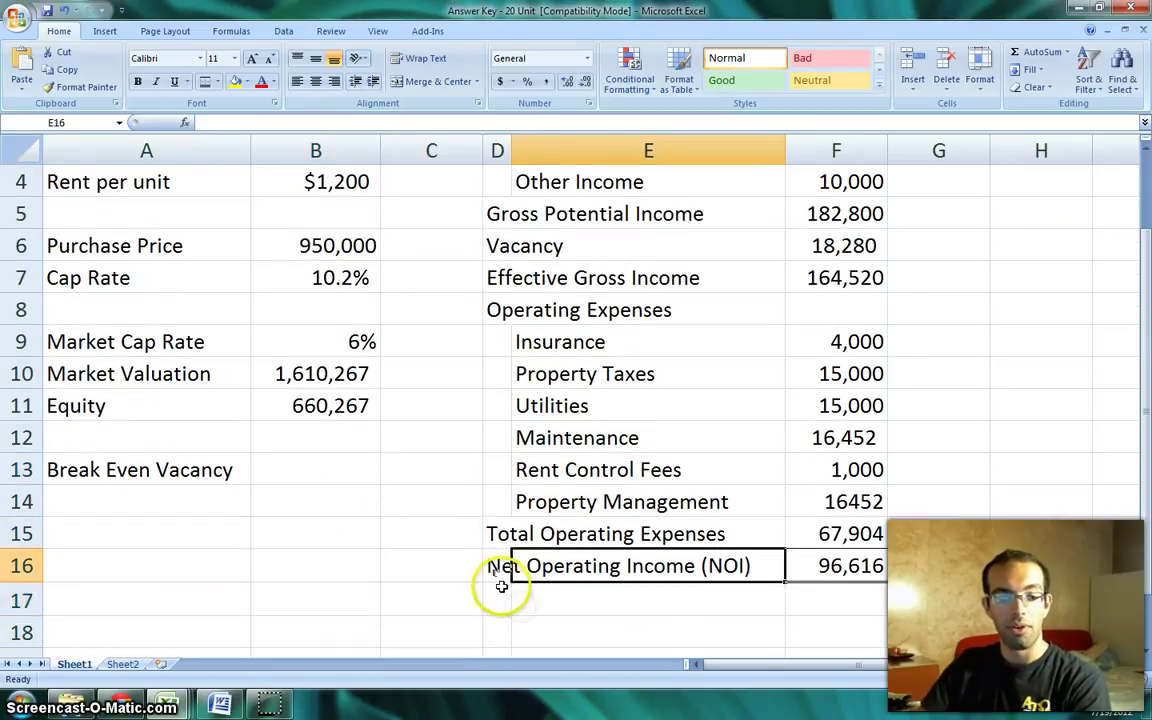
pyautogui.click(500, 588)
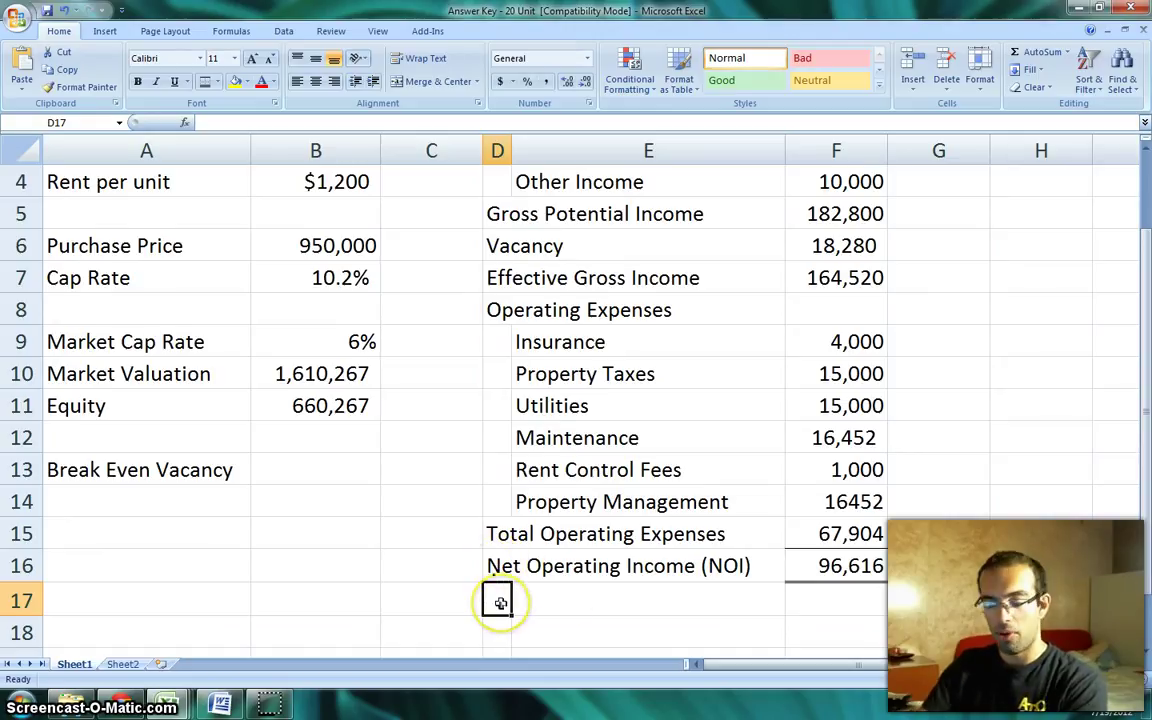
pyautogui.doubleClick(500, 602)
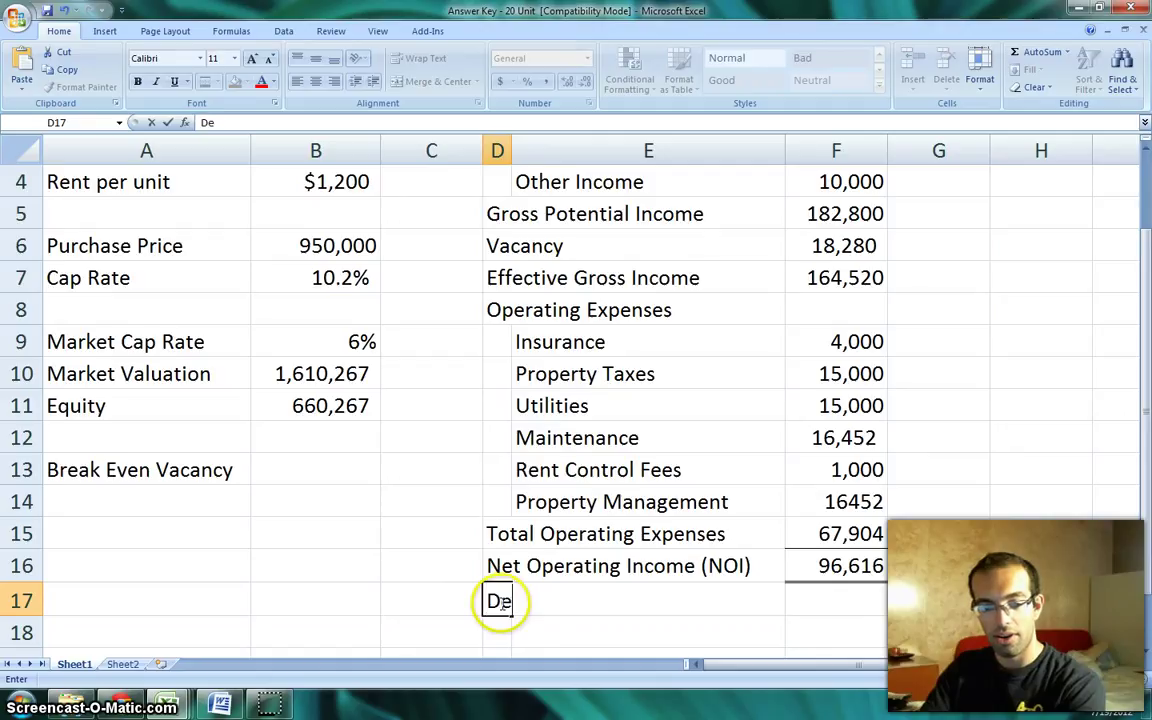
pyautogui.write('Debt service')
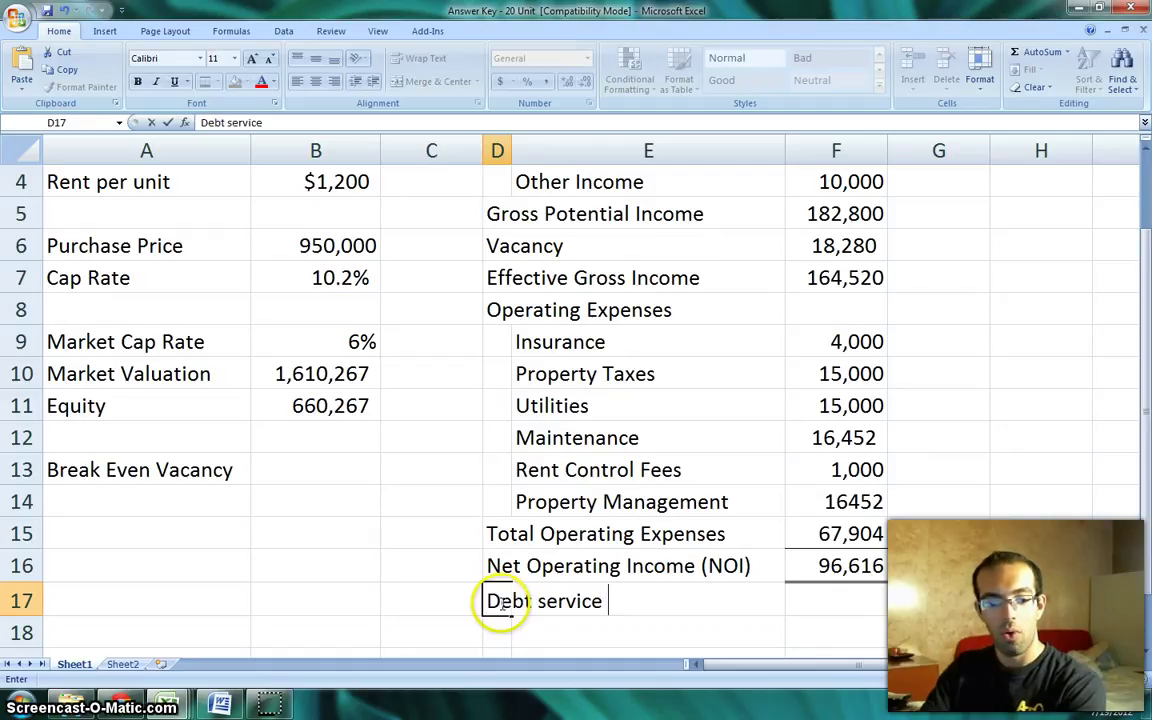
pyautogui.press('Tab')
pyautogui.press('Tab')
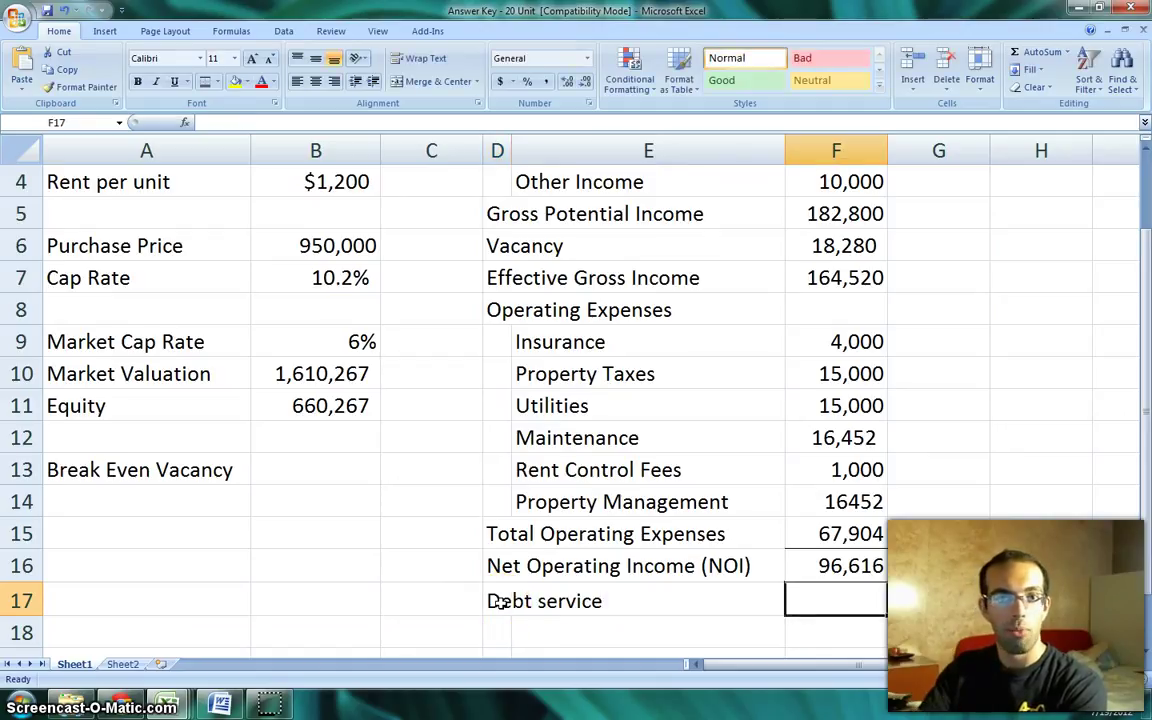
pyautogui.write('0')
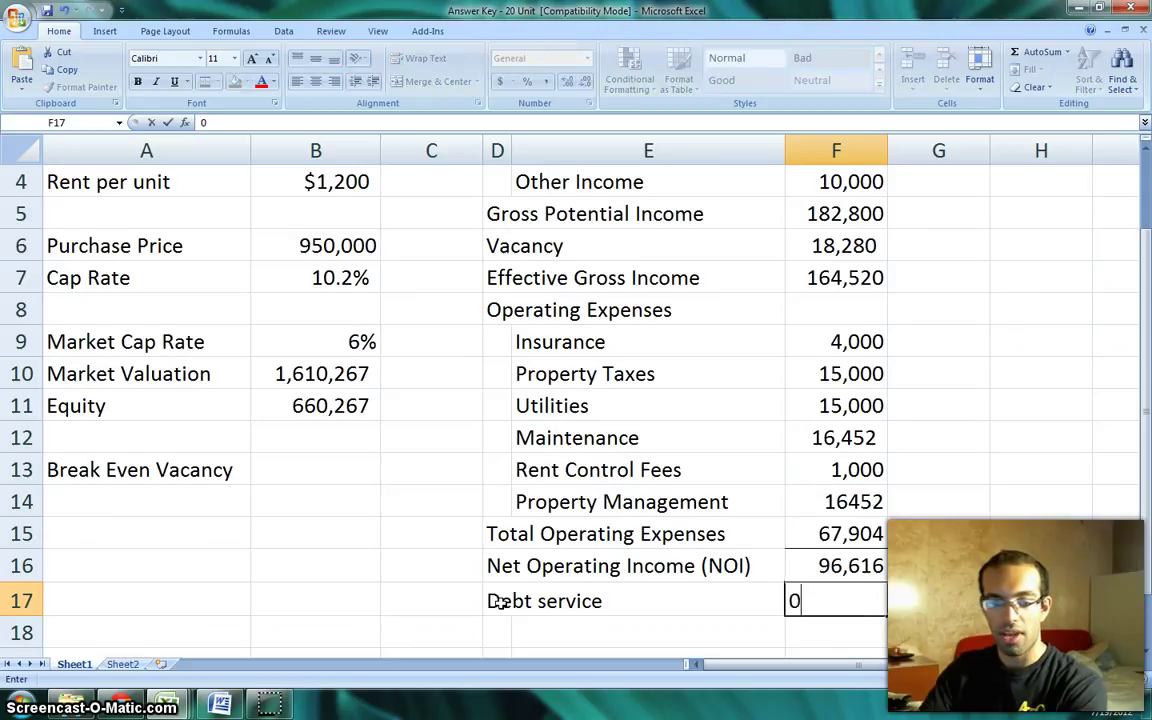
# Enter the label "Before Tax Cash Flow" in D18, below Debt service
pyautogui.click(492, 622)
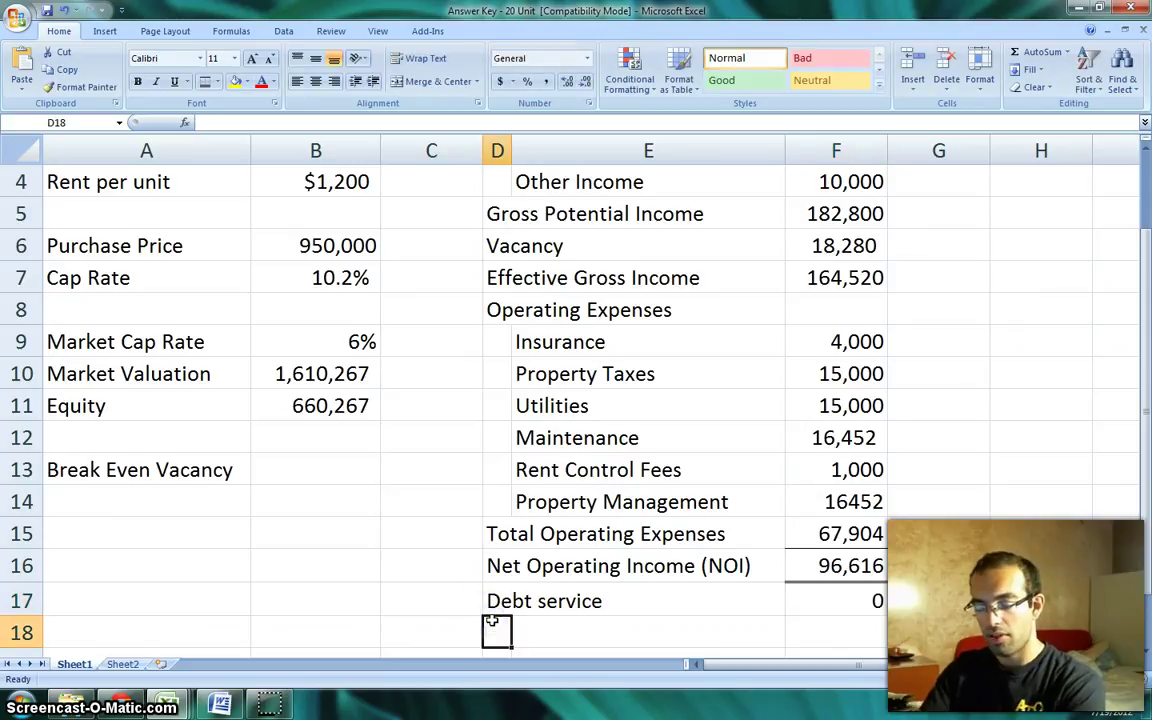
pyautogui.write('Before T')
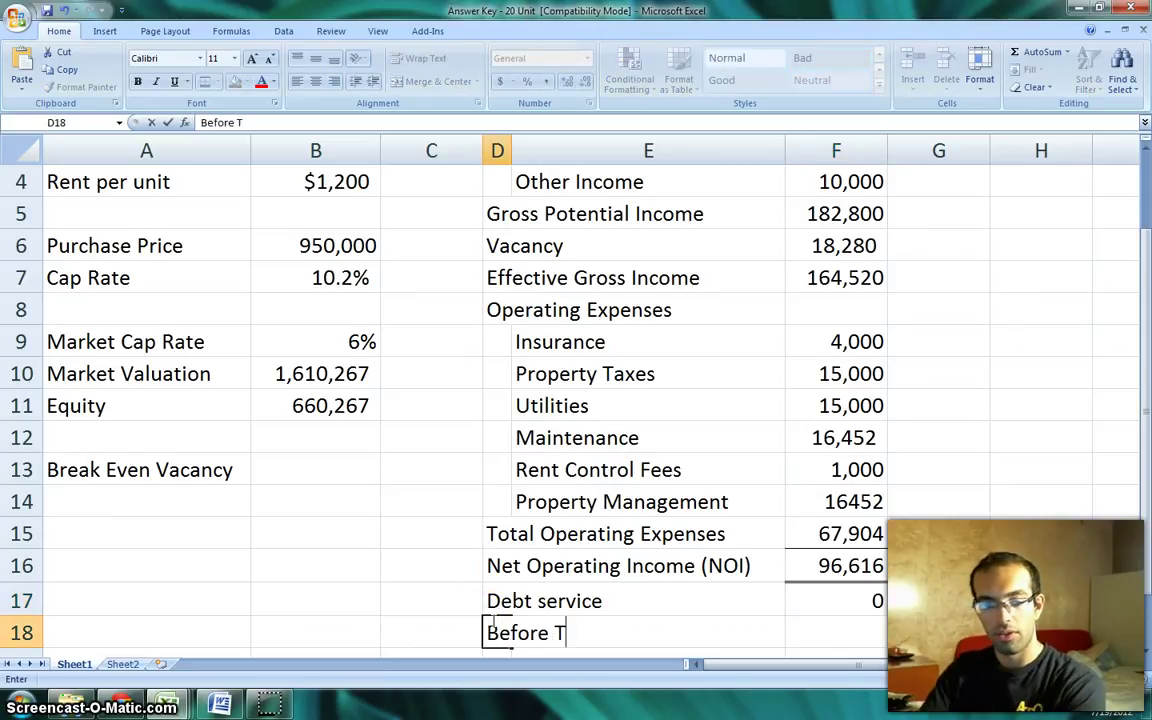
pyautogui.write('ax Cash F')
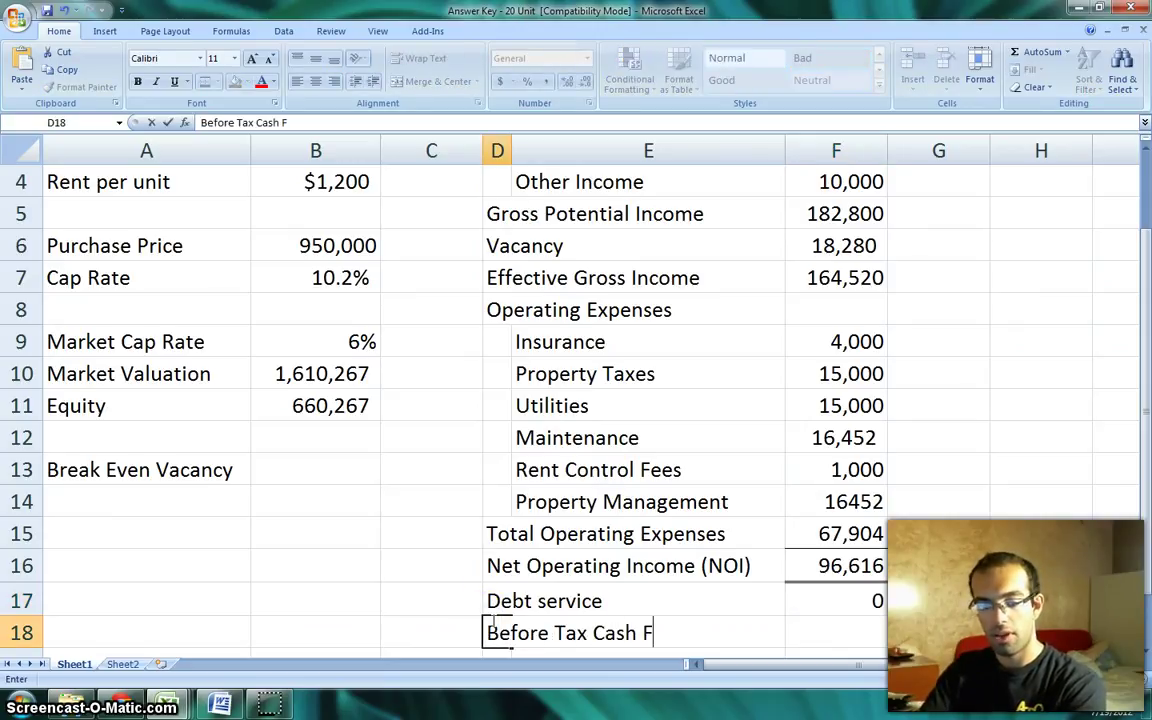
pyautogui.write('lorw')
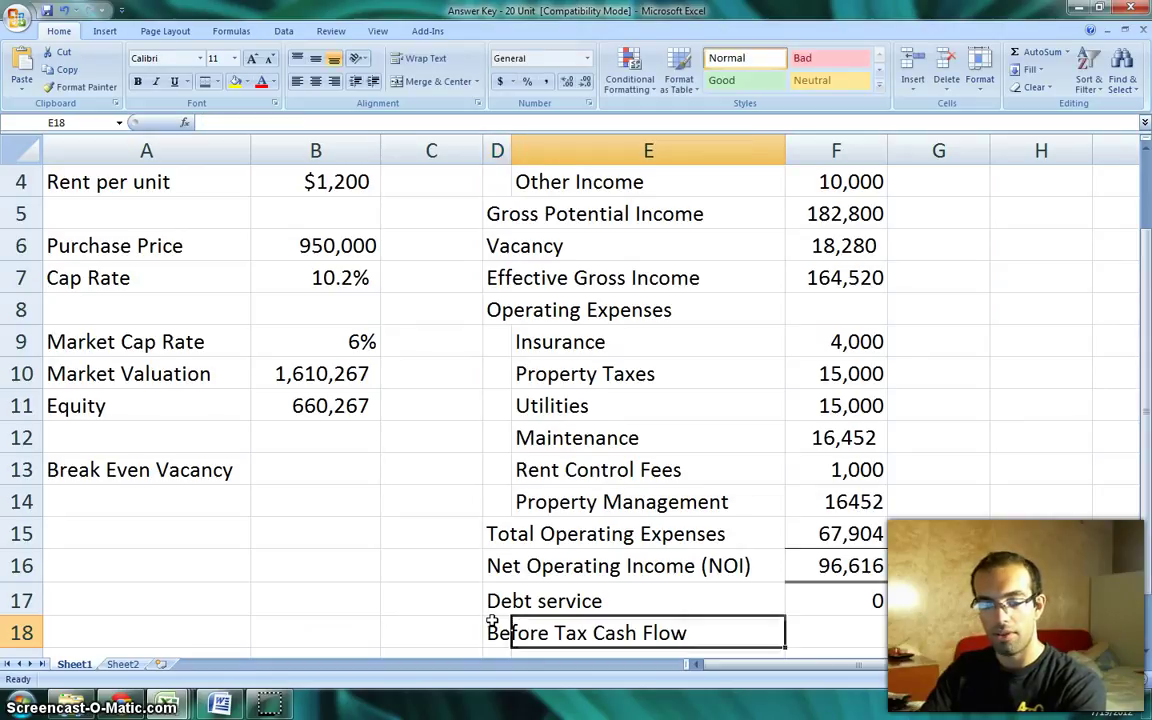
# Calculate the before-tax cash flow in F18 as net operating income minus debt service with =F16-F17
pyautogui.press('Tab')
pyautogui.write('=')
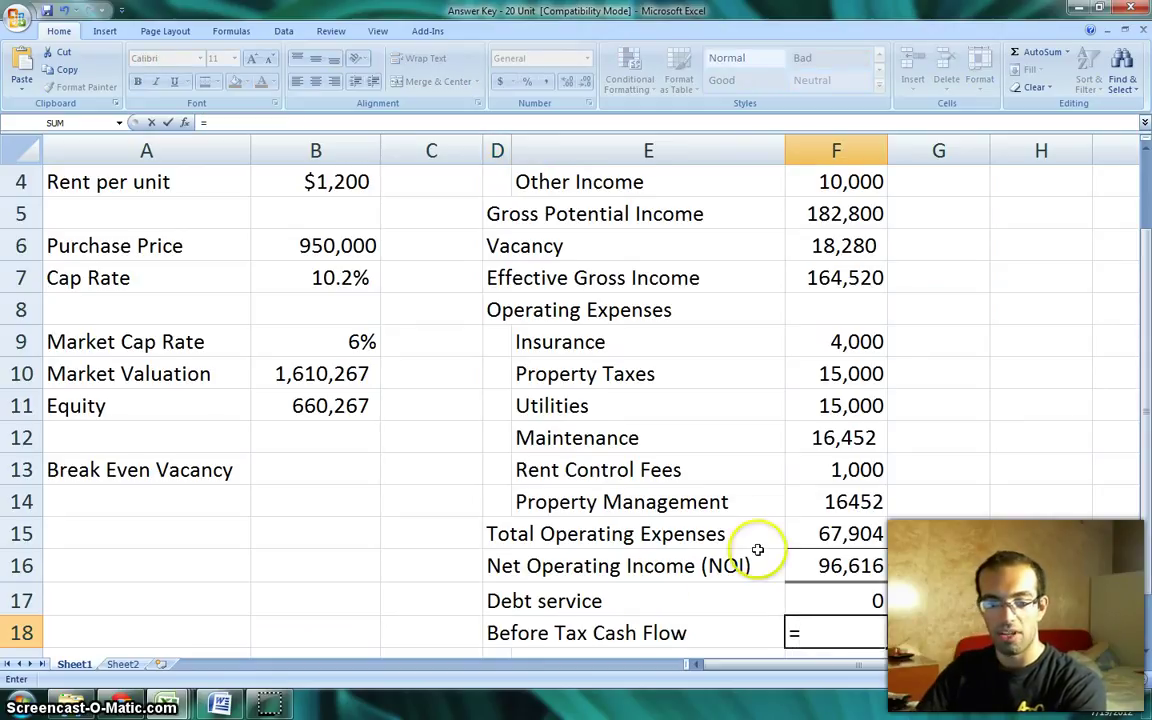
pyautogui.click(851, 566)
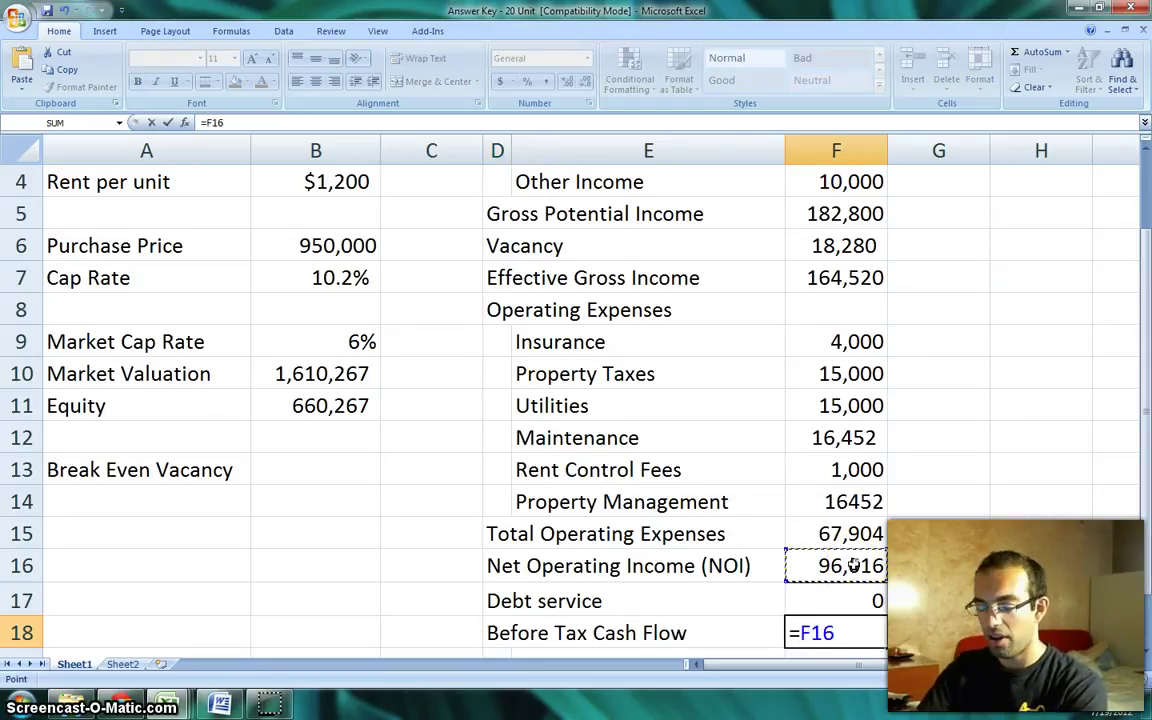
pyautogui.write('-')
pyautogui.click(835, 604)
pyautogui.press('Return')
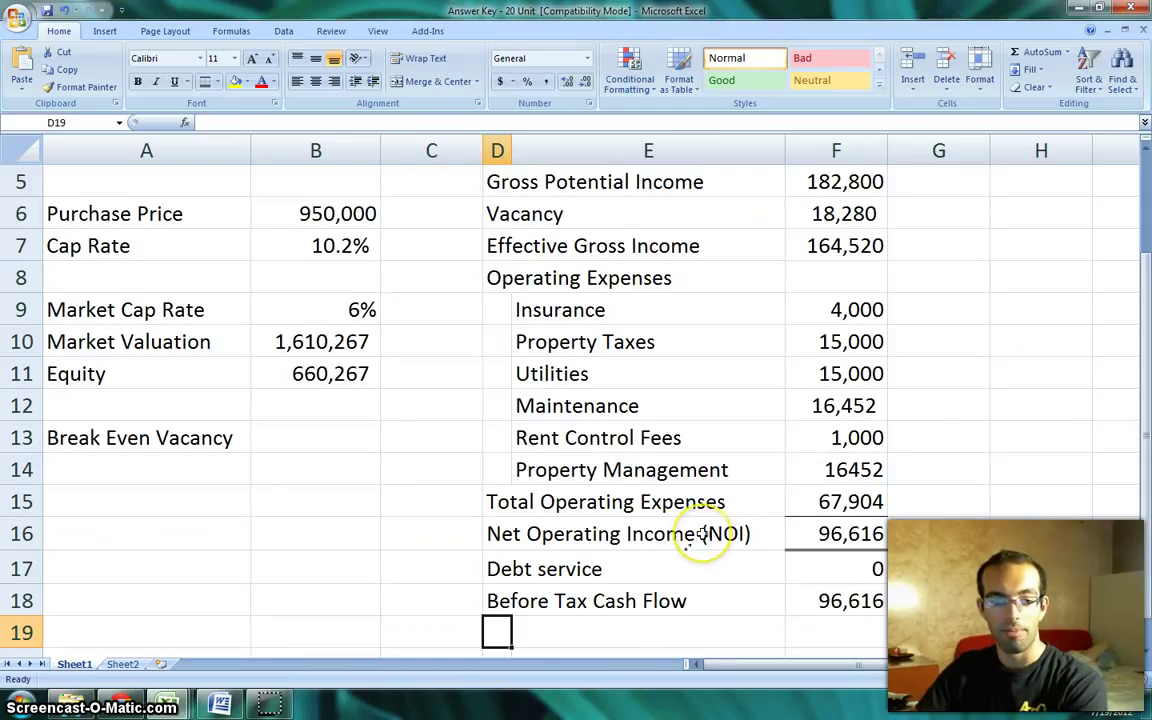
pyautogui.moveTo(301, 428); pyautogui.dragTo(314, 515)
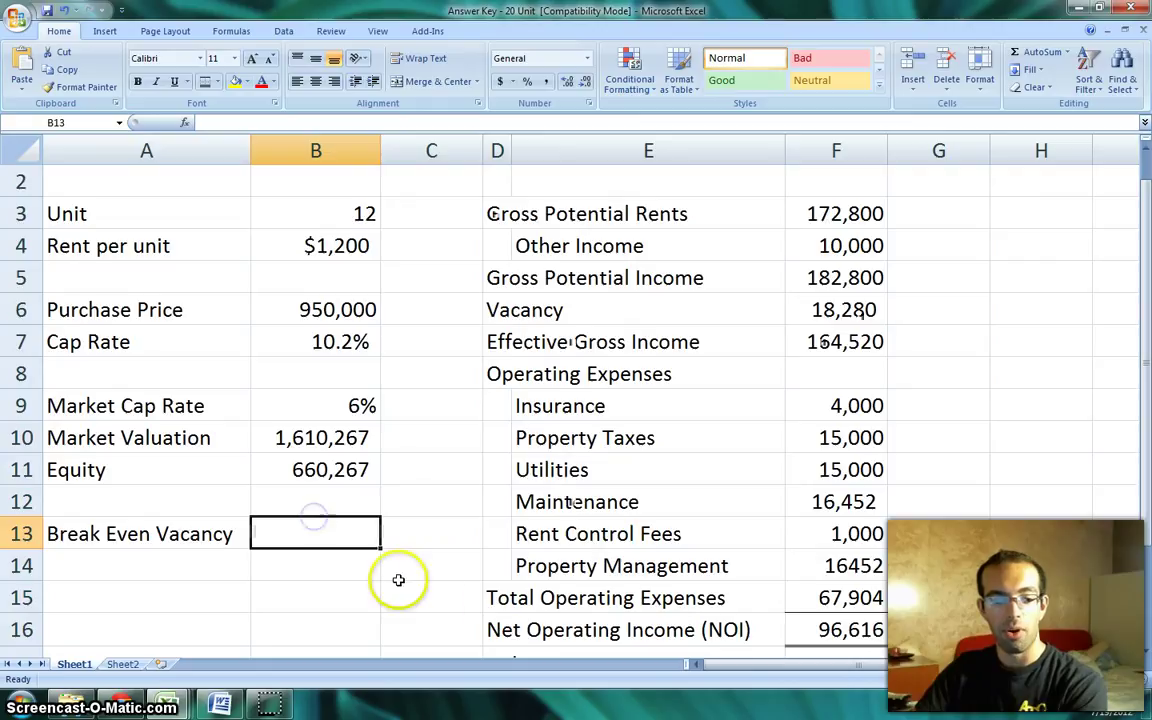
pyautogui.moveTo(484, 626); pyautogui.dragTo(487, 585)
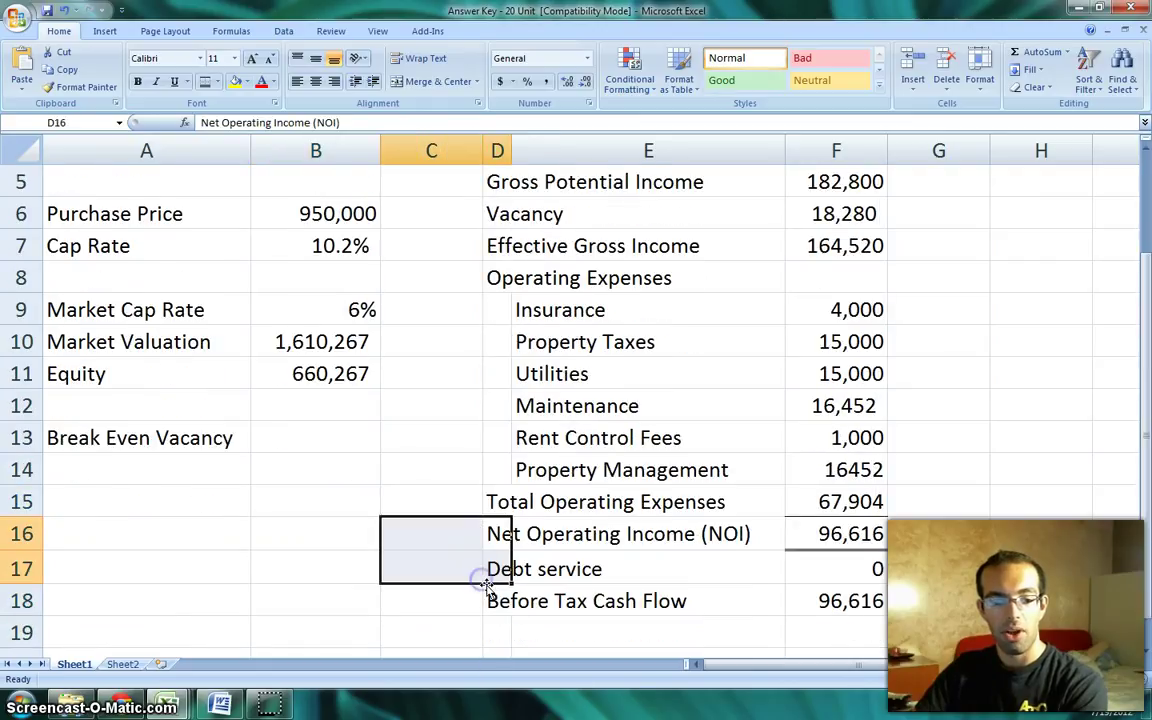
pyautogui.click(491, 592)
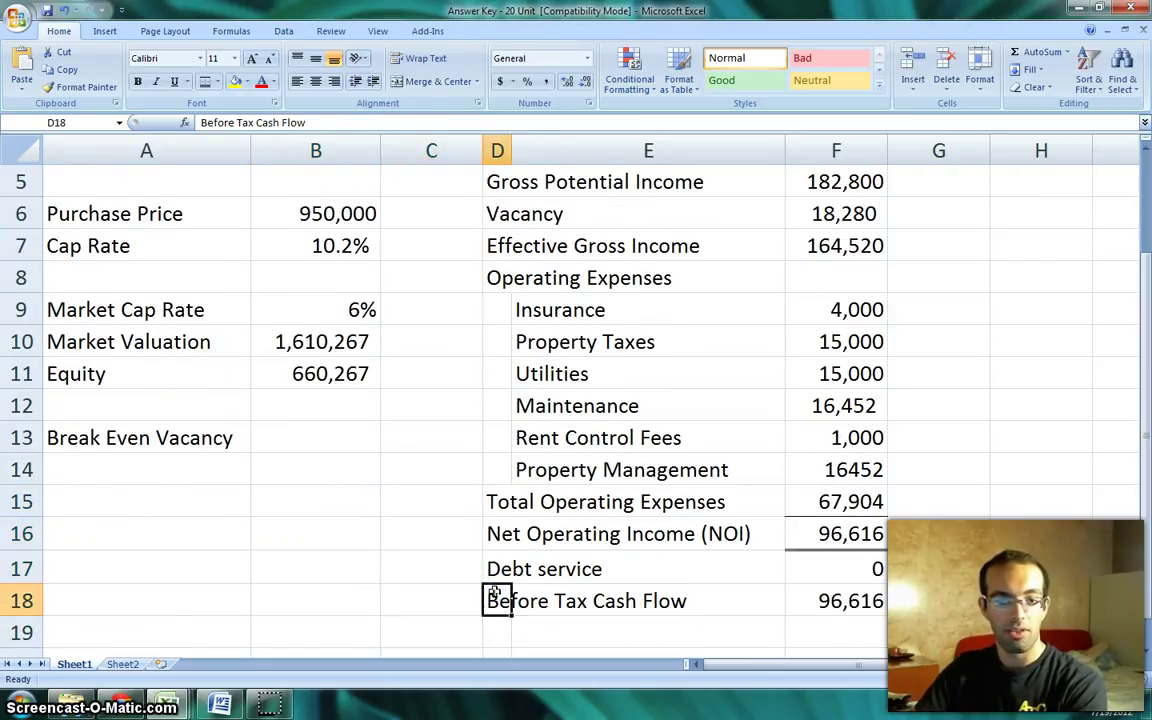
pyautogui.click(815, 601)
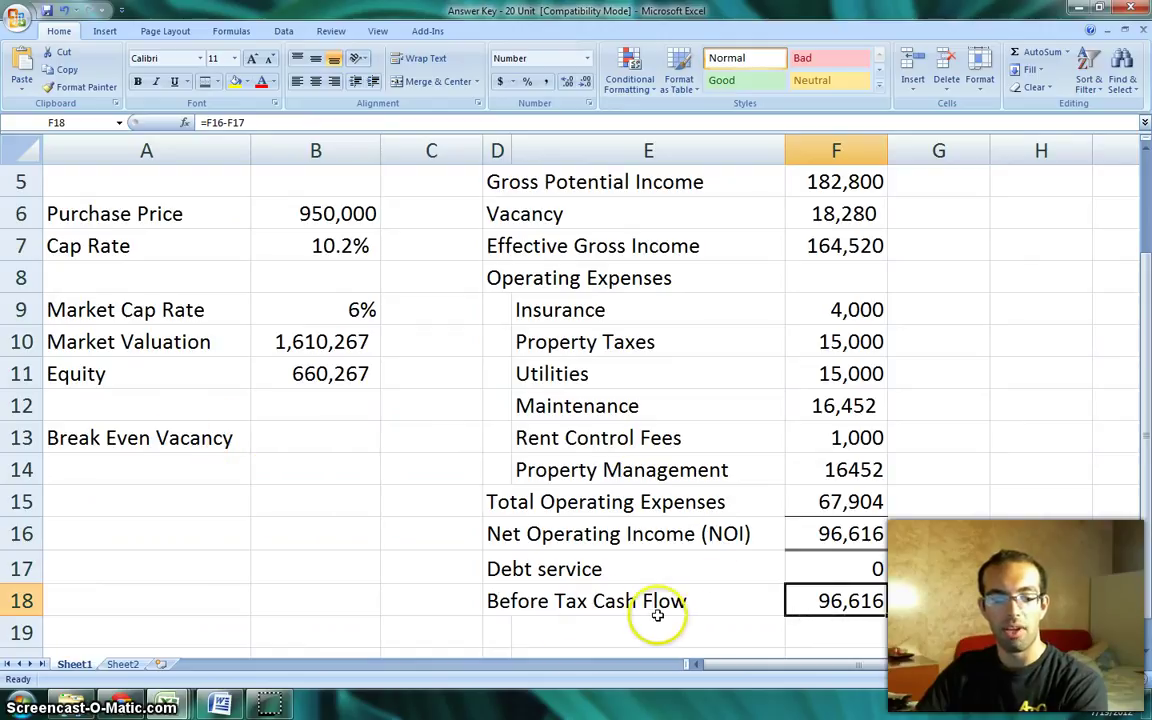
pyautogui.click(323, 433)
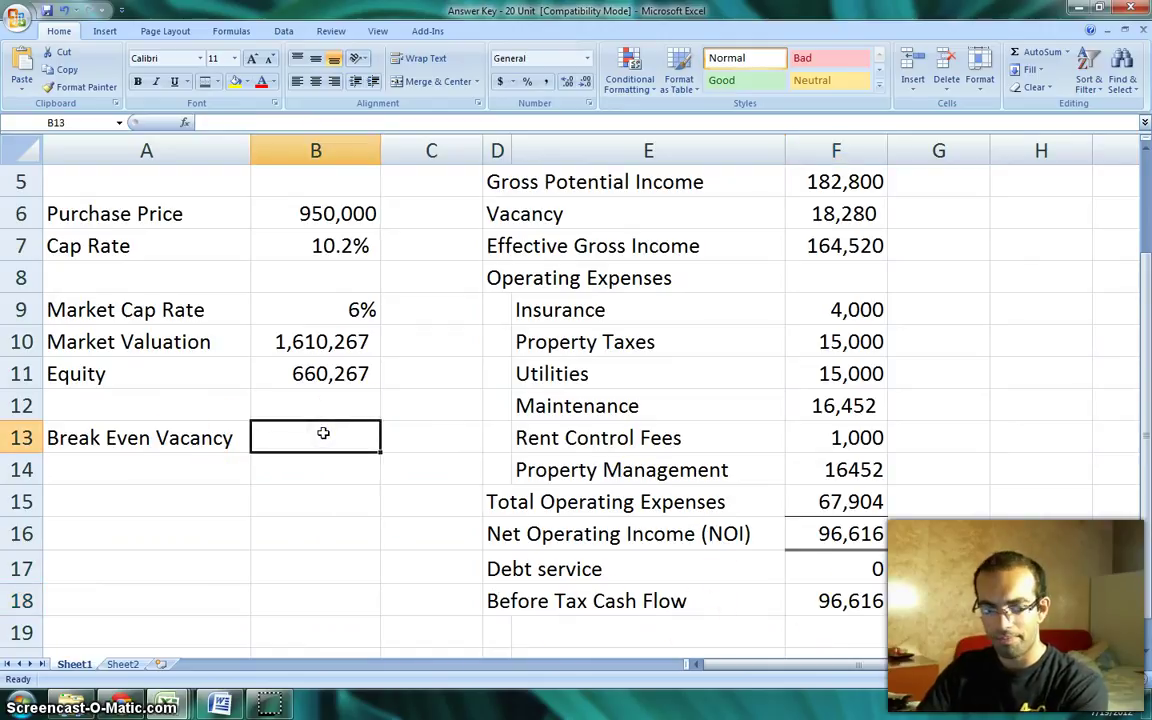
pyautogui.moveTo(437, 409); pyautogui.dragTo(430, 332)
pyautogui.click(441, 207)
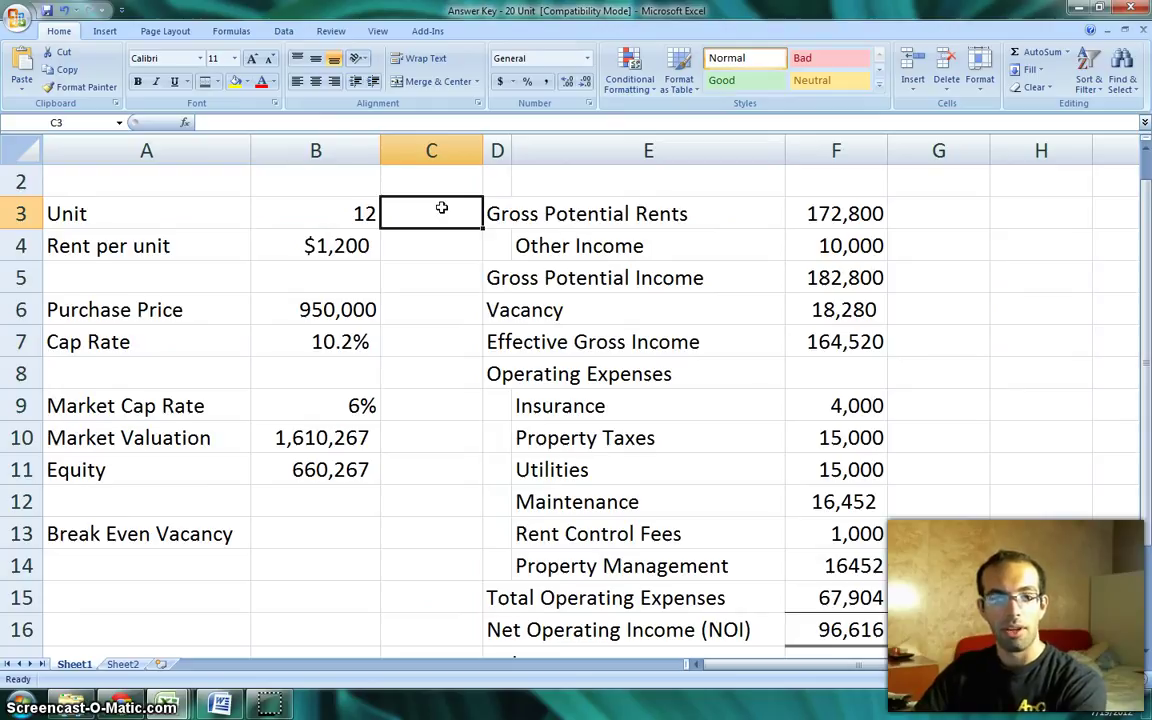
pyautogui.click(284, 32)
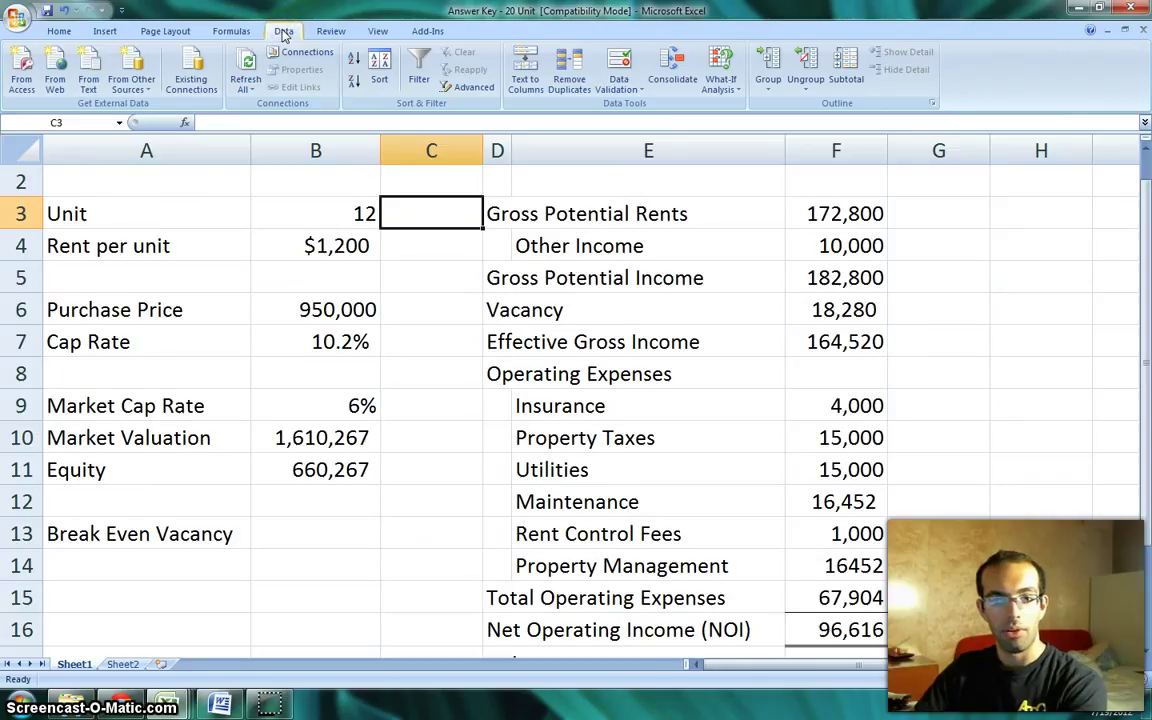
pyautogui.click(724, 89)
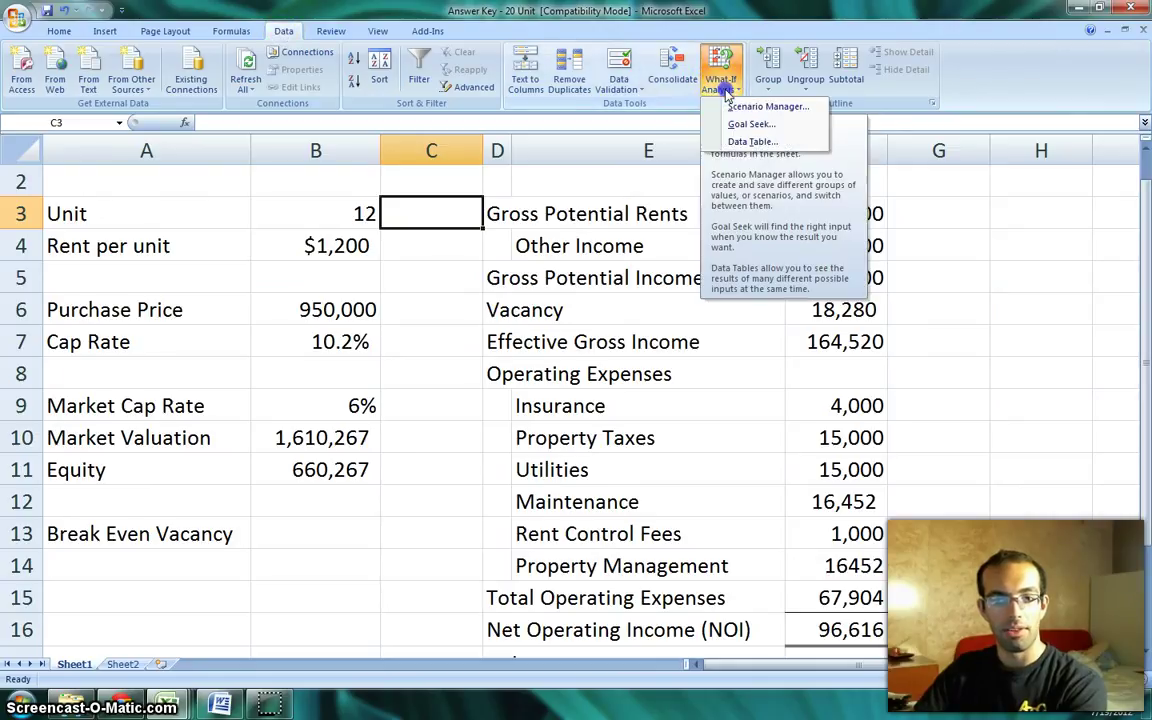
pyautogui.click(762, 131)
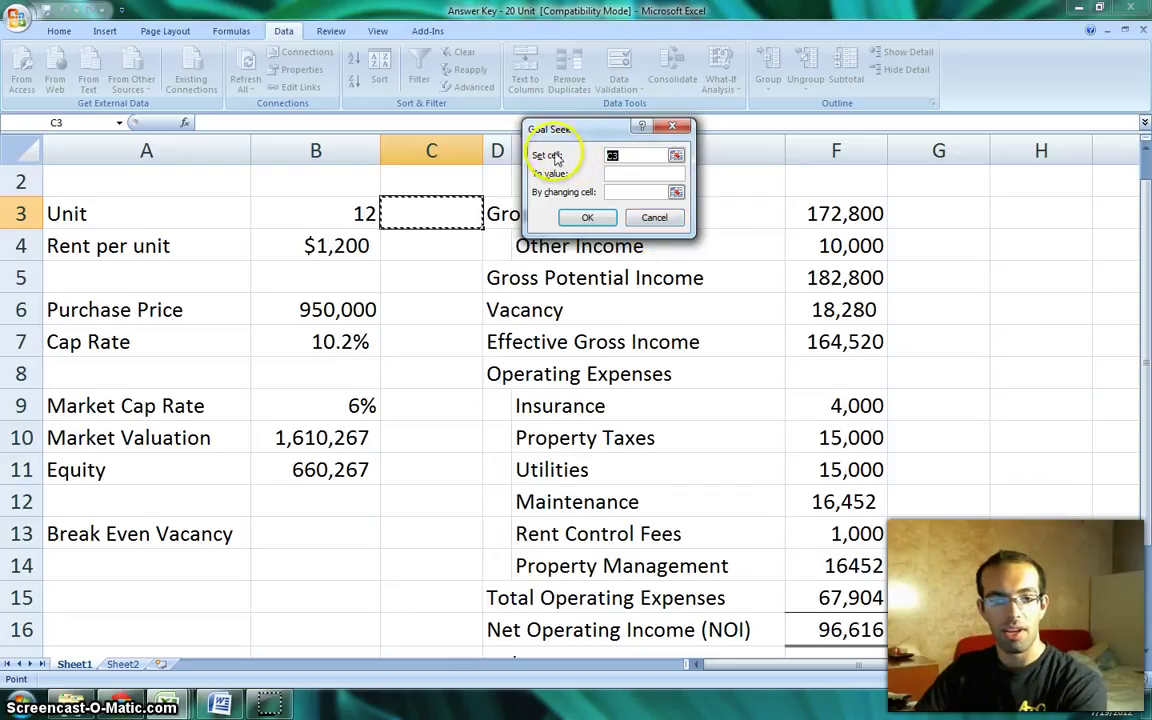
pyautogui.moveTo(1146, 250); pyautogui.dragTo(1140, 329)
pyautogui.click(815, 569)
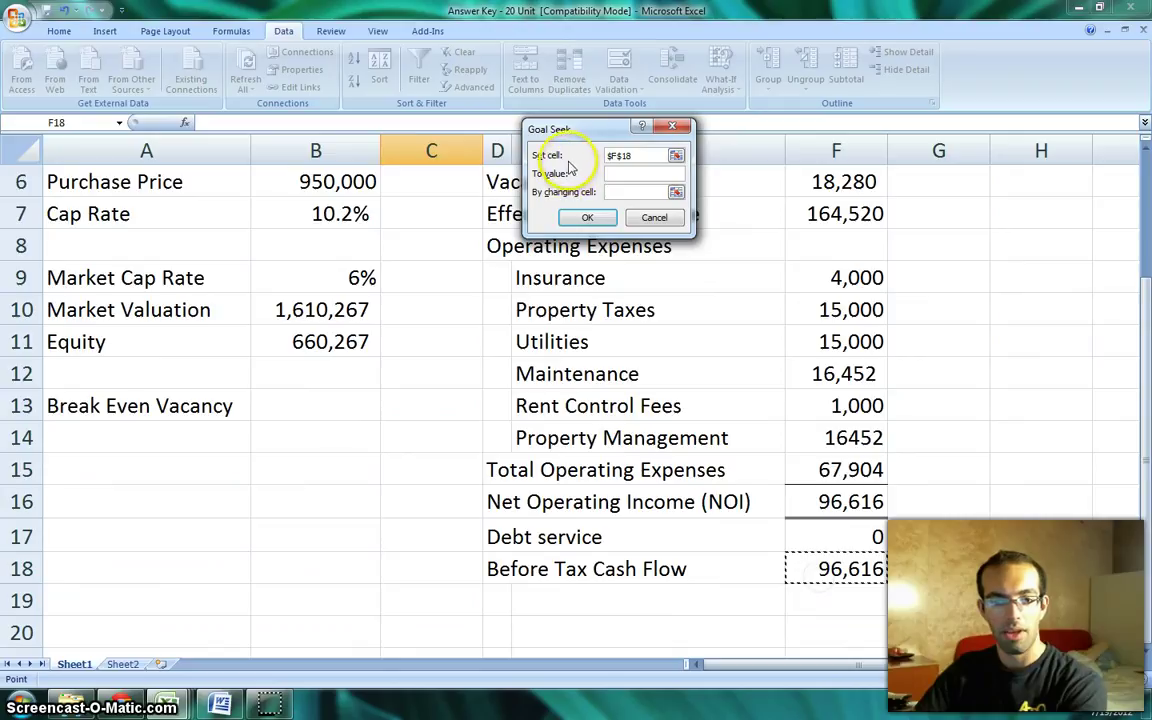
pyautogui.click(628, 174)
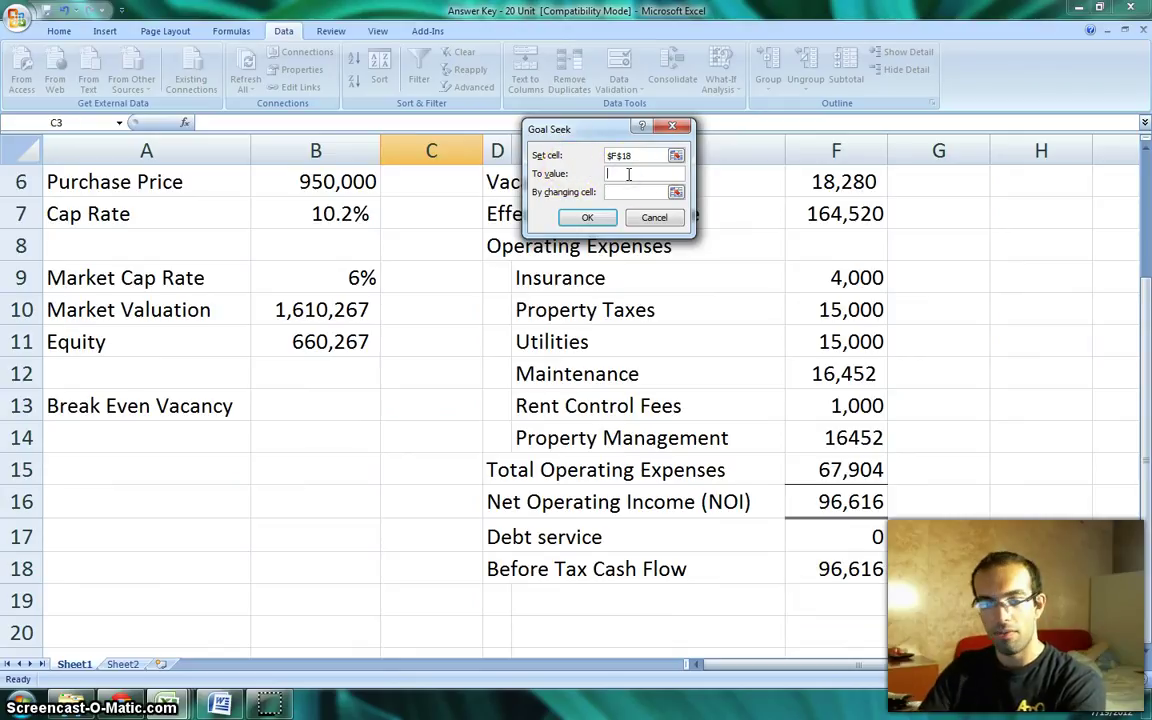
pyautogui.click(632, 191)
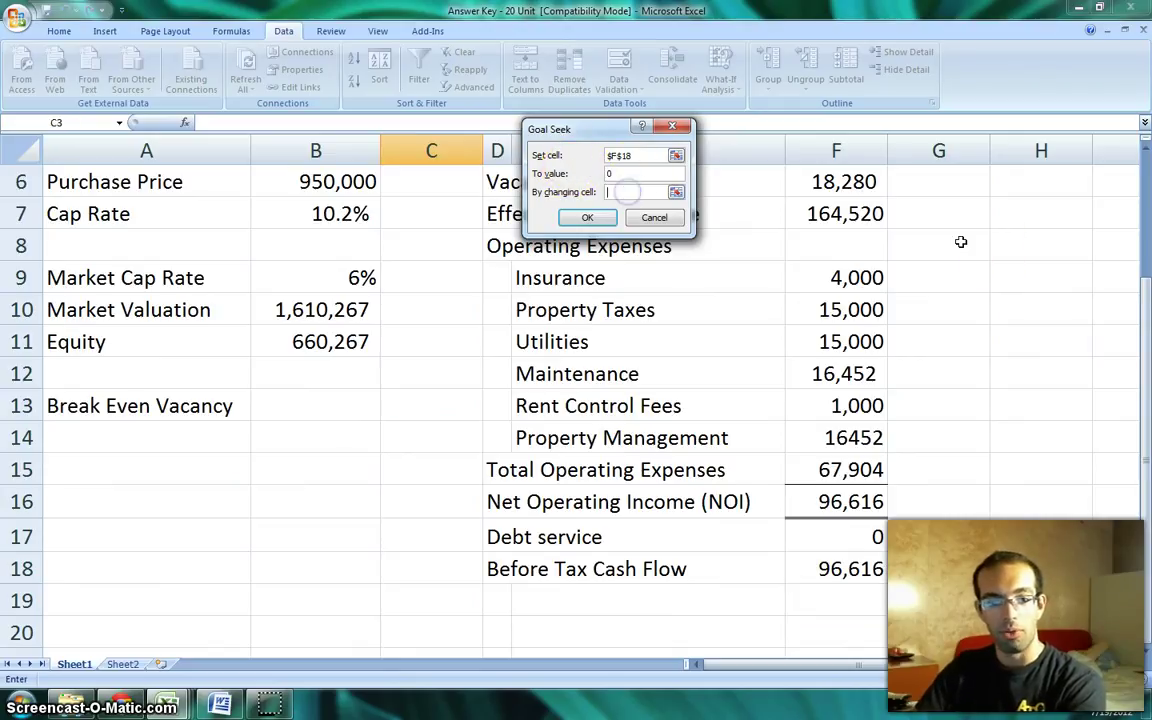
pyautogui.moveTo(1134, 288); pyautogui.dragTo(1124, 175)
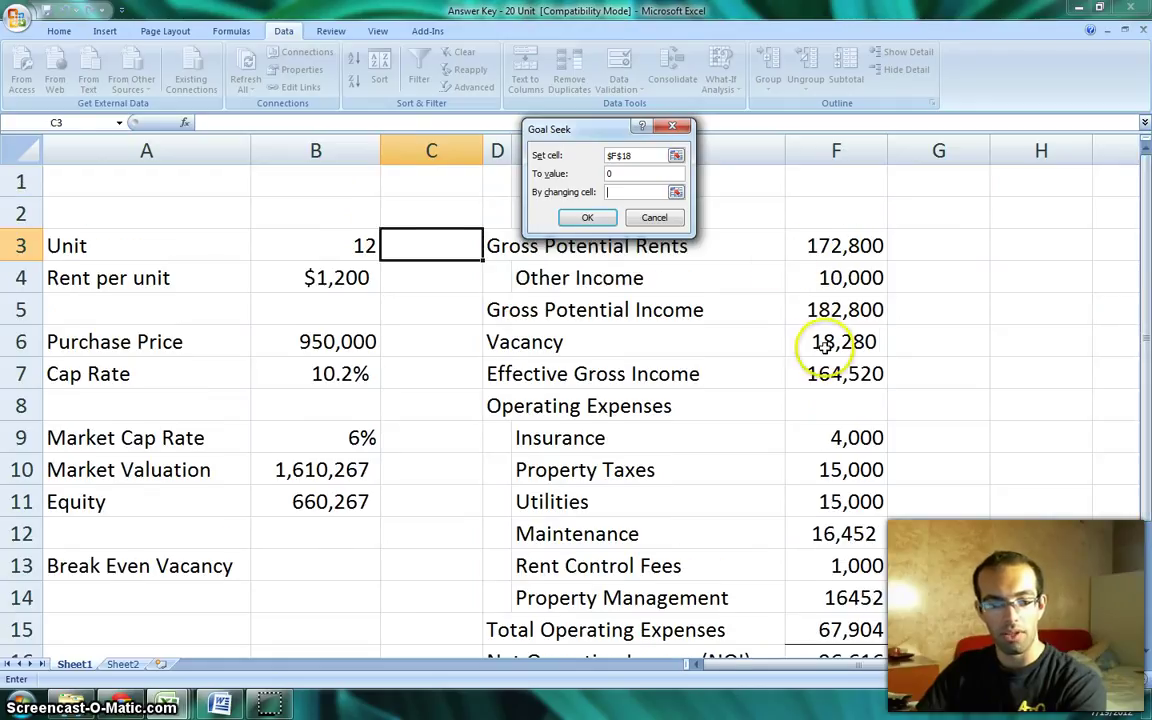
pyautogui.click(654, 217)
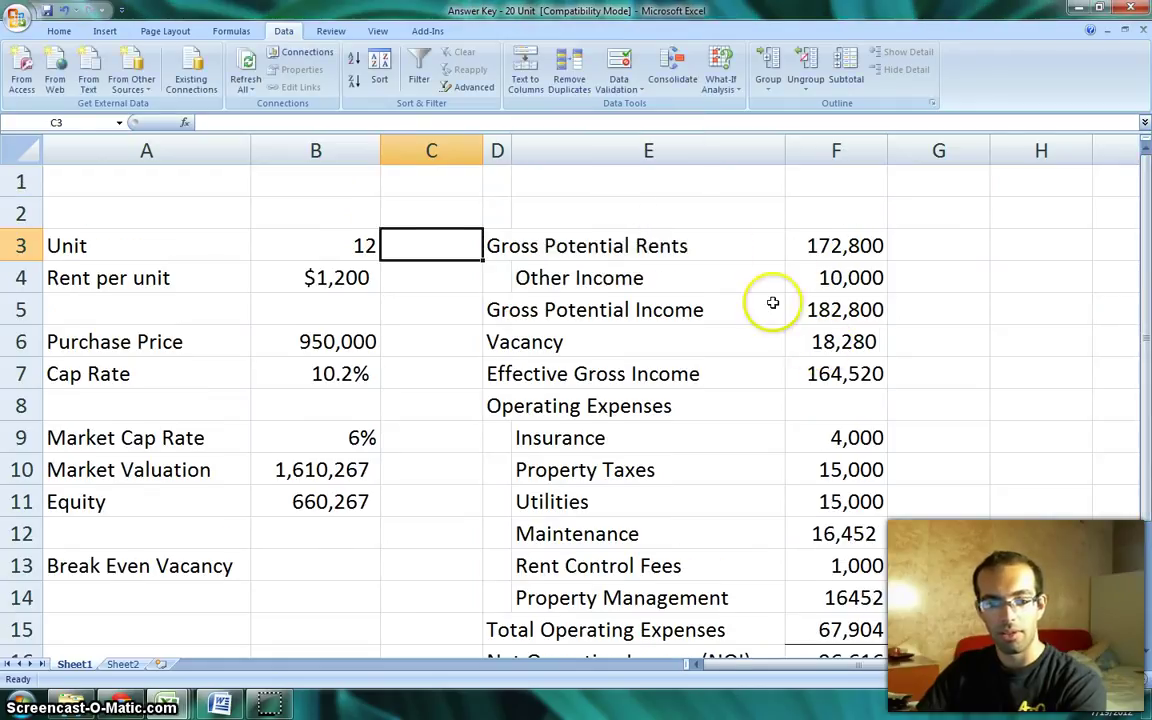
# Add a "Vacancy Rate" input in row 8, with the label in A8 and 10% in B8
pyautogui.click(843, 330)
pyautogui.doubleClick(843, 334)
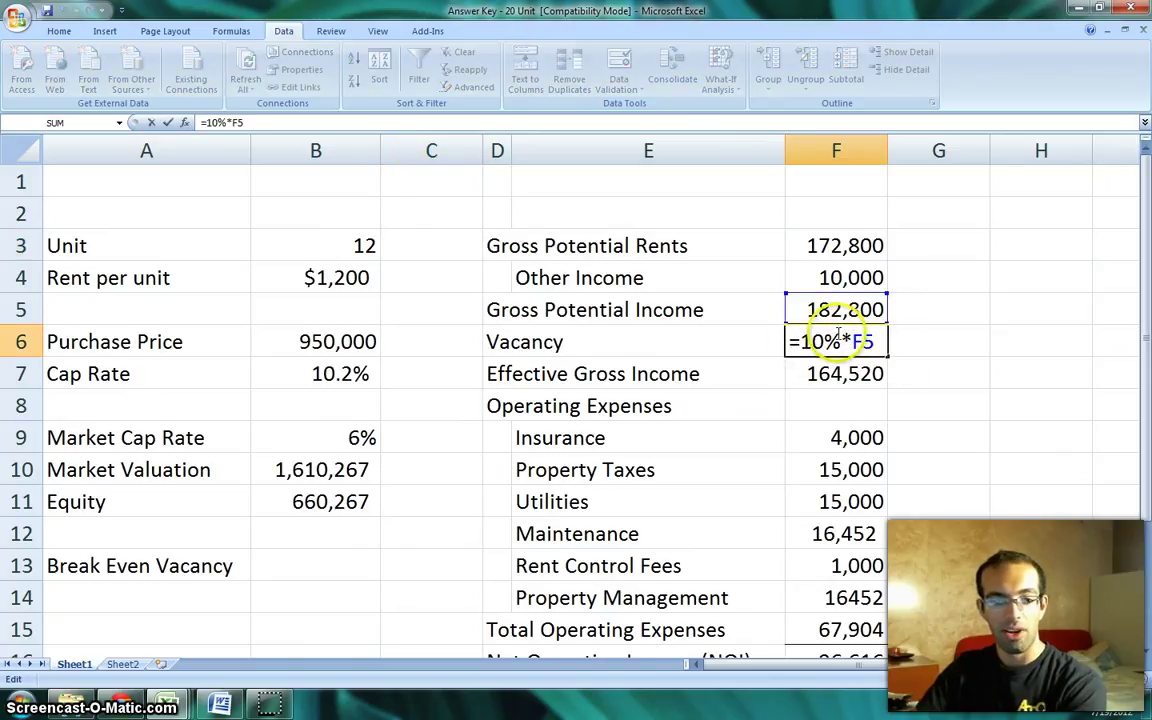
pyautogui.click(200, 432)
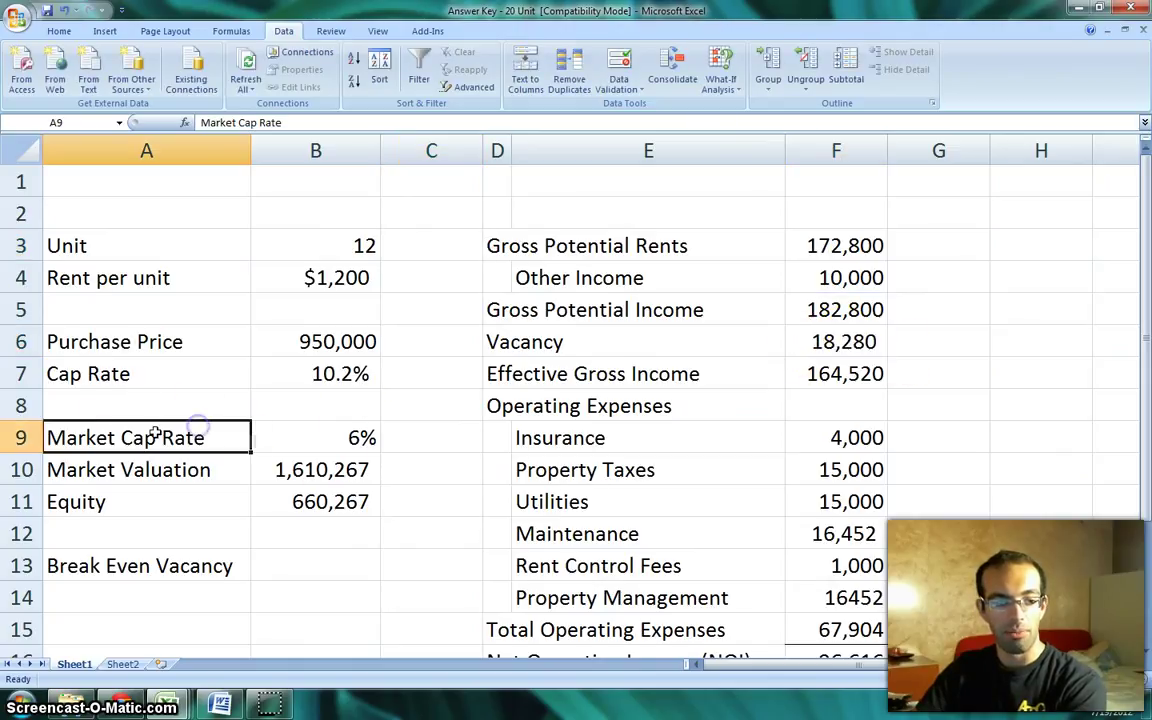
pyautogui.click(94, 402)
pyautogui.write('Vaca')
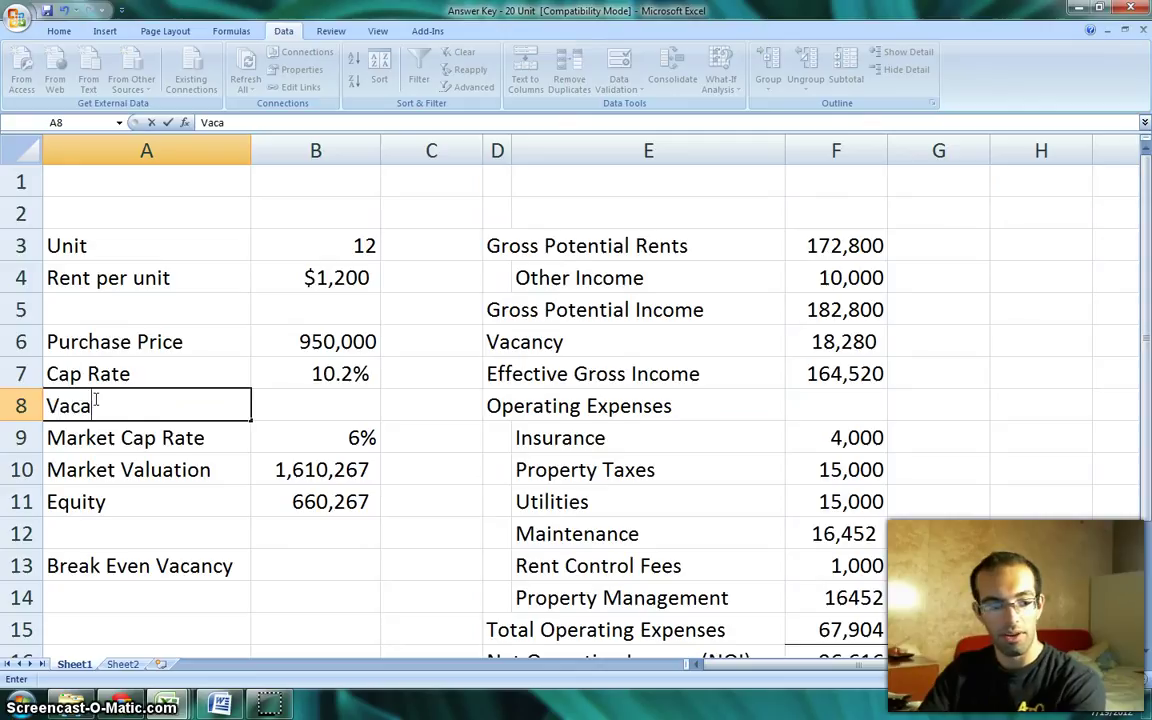
pyautogui.write('ncy Rate')
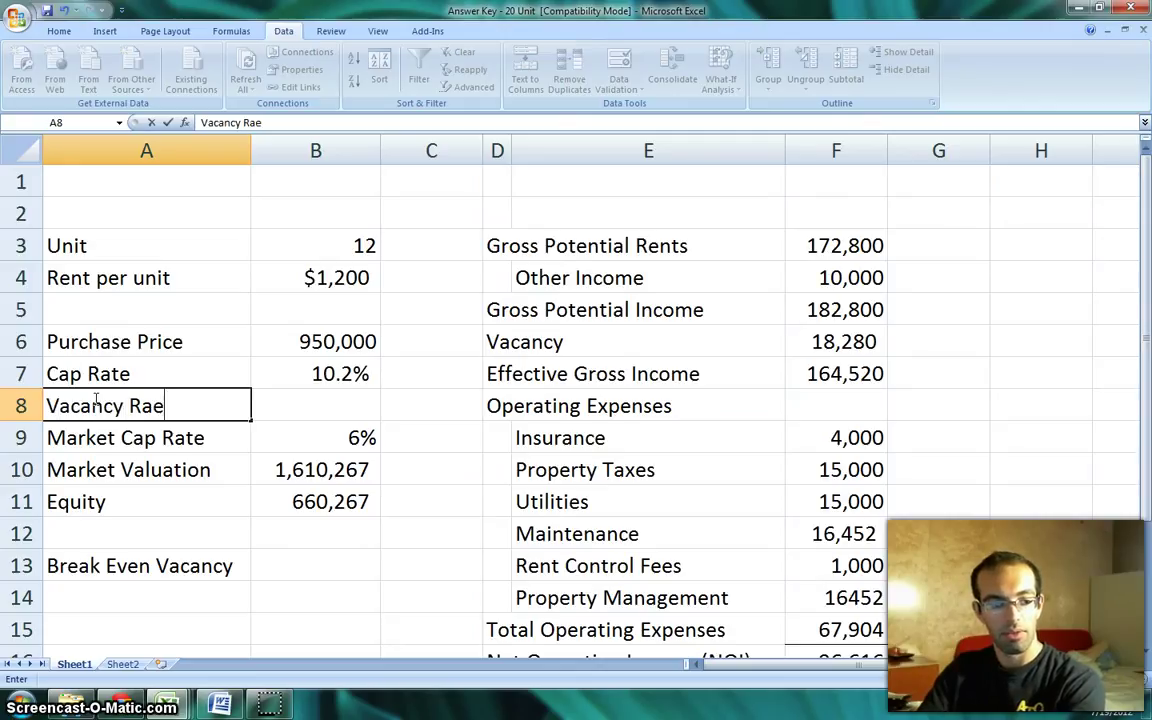
pyautogui.press('BackSpace')
pyautogui.write('te')
pyautogui.press('Tab')
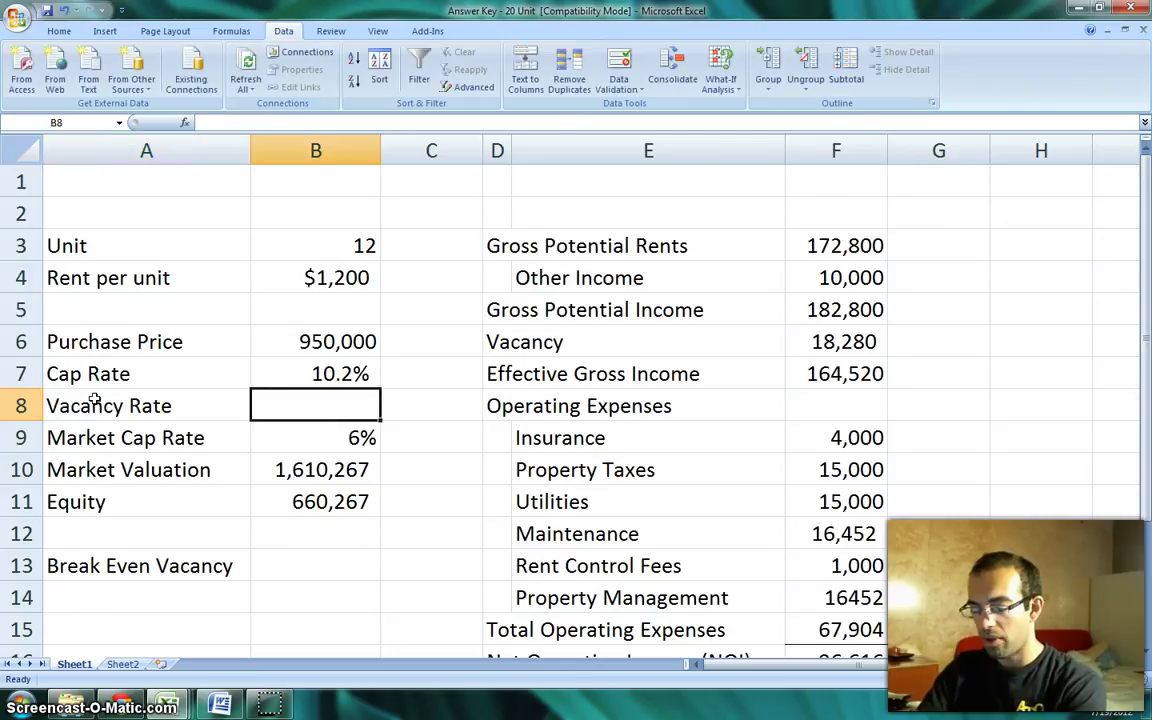
pyautogui.write('10%')
pyautogui.click(414, 465)
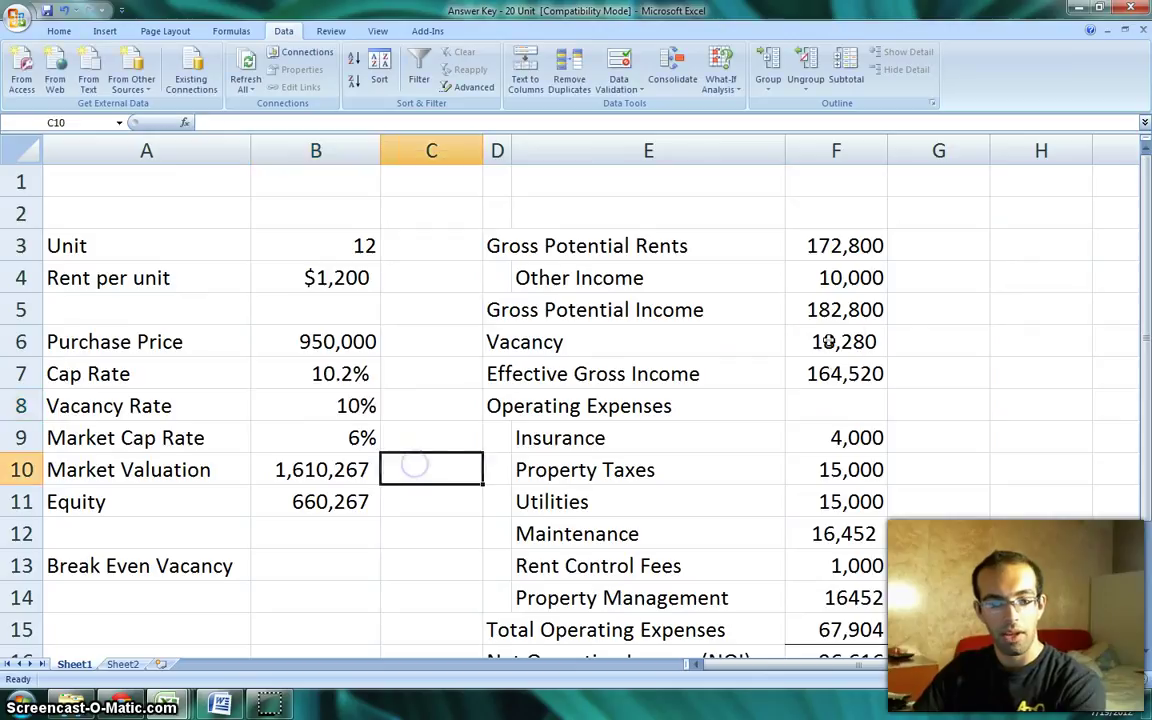
# Replace the fixed percentage in the Vacancy formula in F6 with the vacancy rate cell, making it =B8*F5
pyautogui.doubleClick(843, 341)
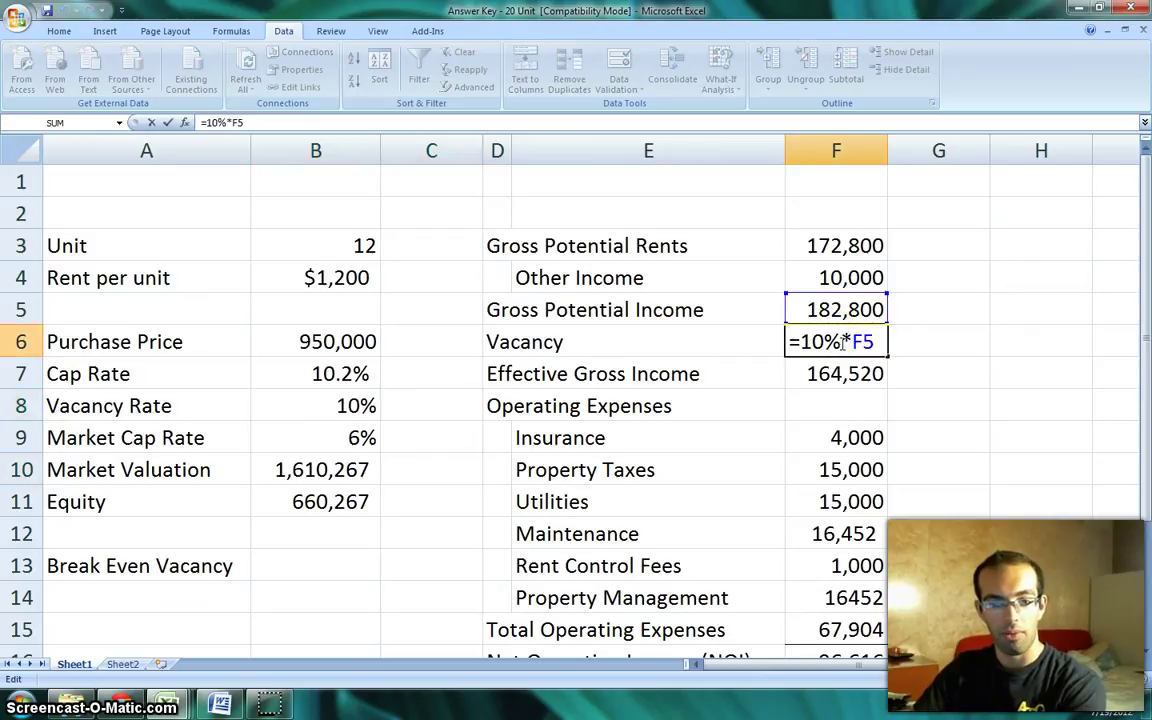
pyautogui.moveTo(838, 341); pyautogui.dragTo(798, 342)
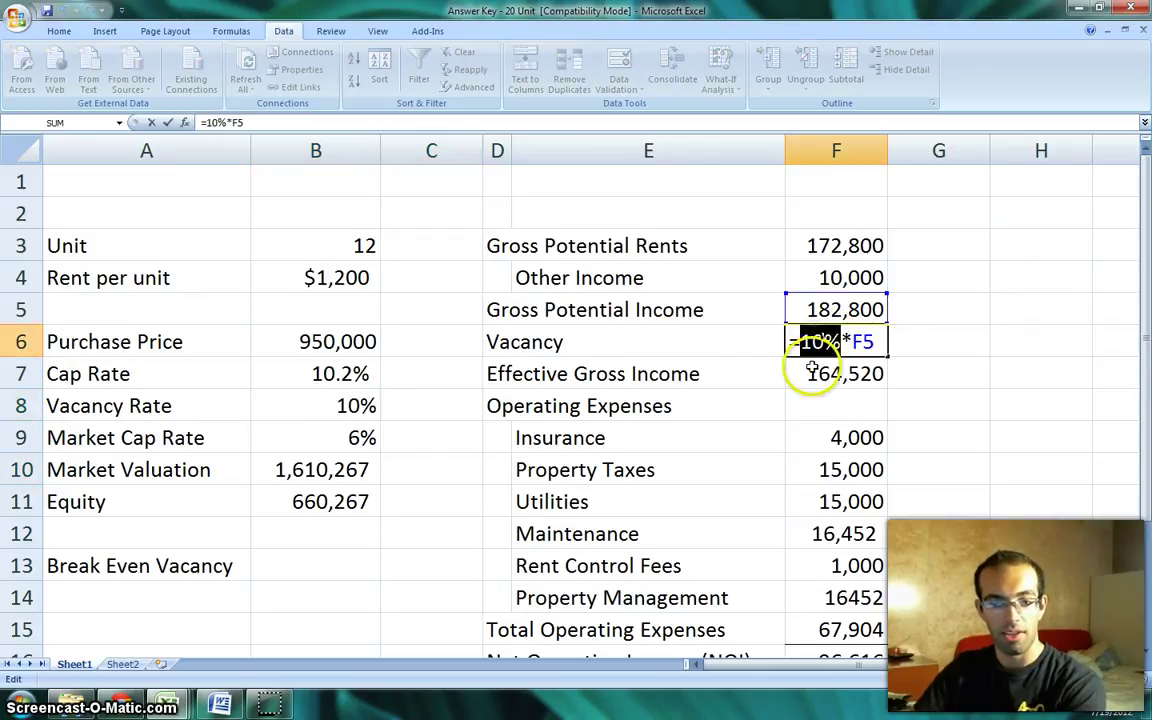
pyautogui.click(345, 405)
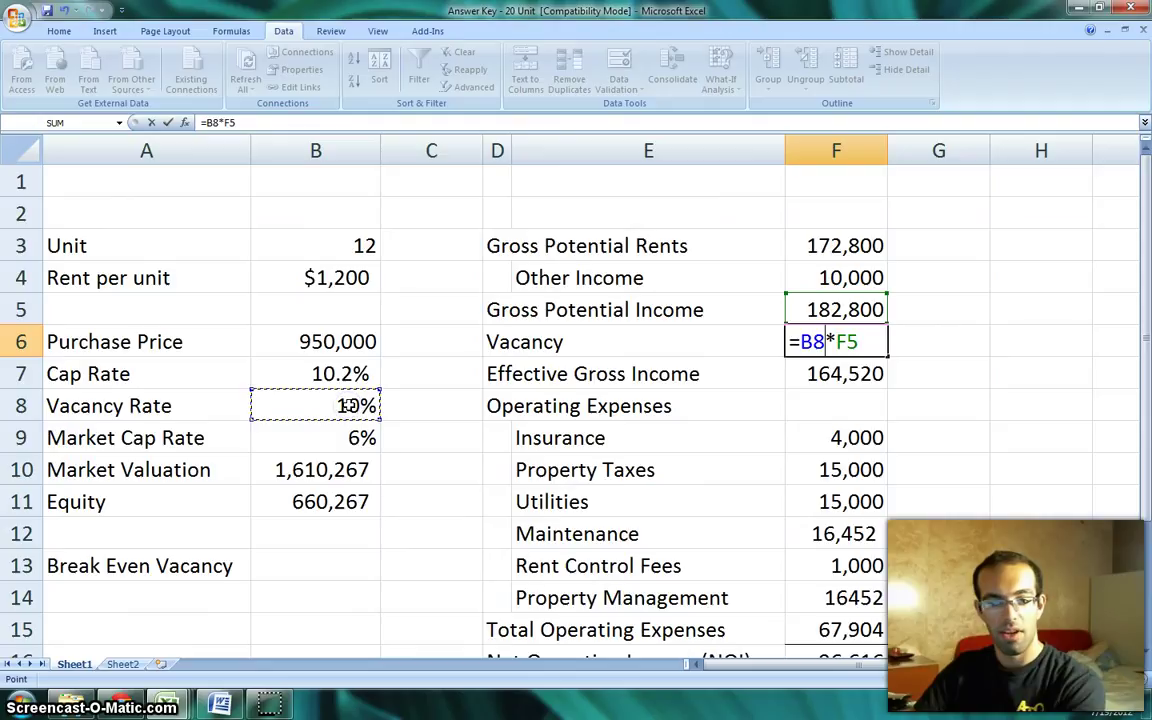
pyautogui.press('Return')
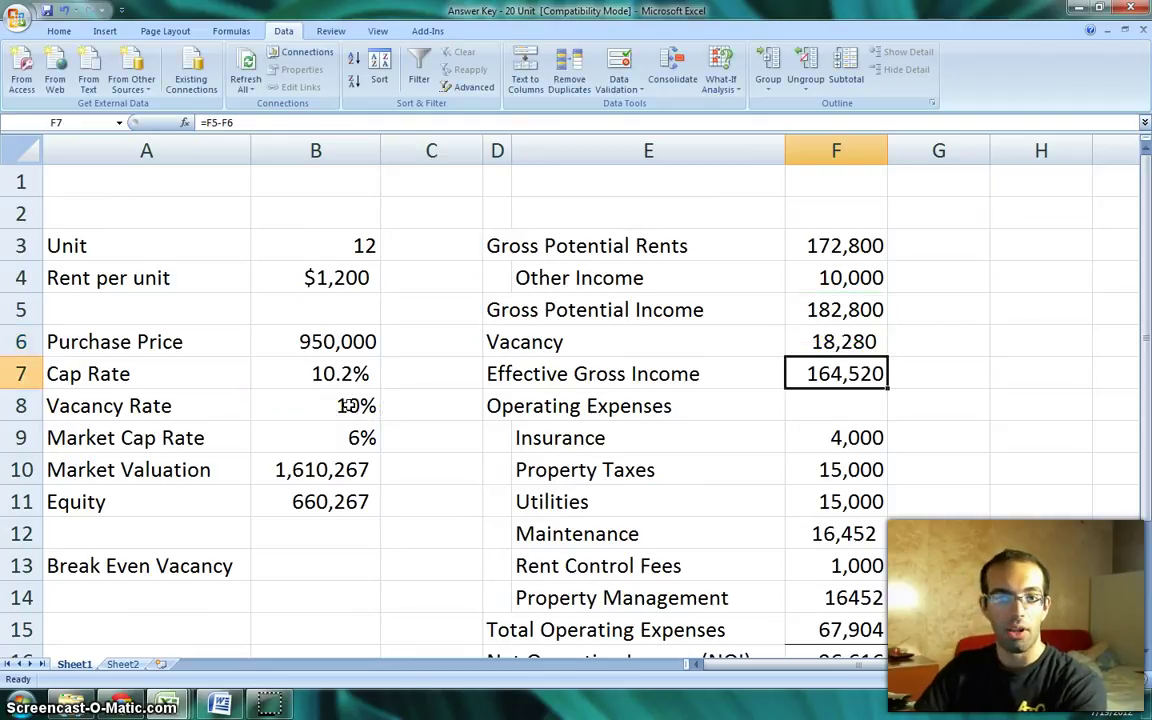
# Run Goal Seek to set the Before Tax Cash Flow in F18 to 0 by changing the vacancy rate in B8, and accept the solution
pyautogui.moveTo(1148, 209); pyautogui.dragTo(1148, 224)
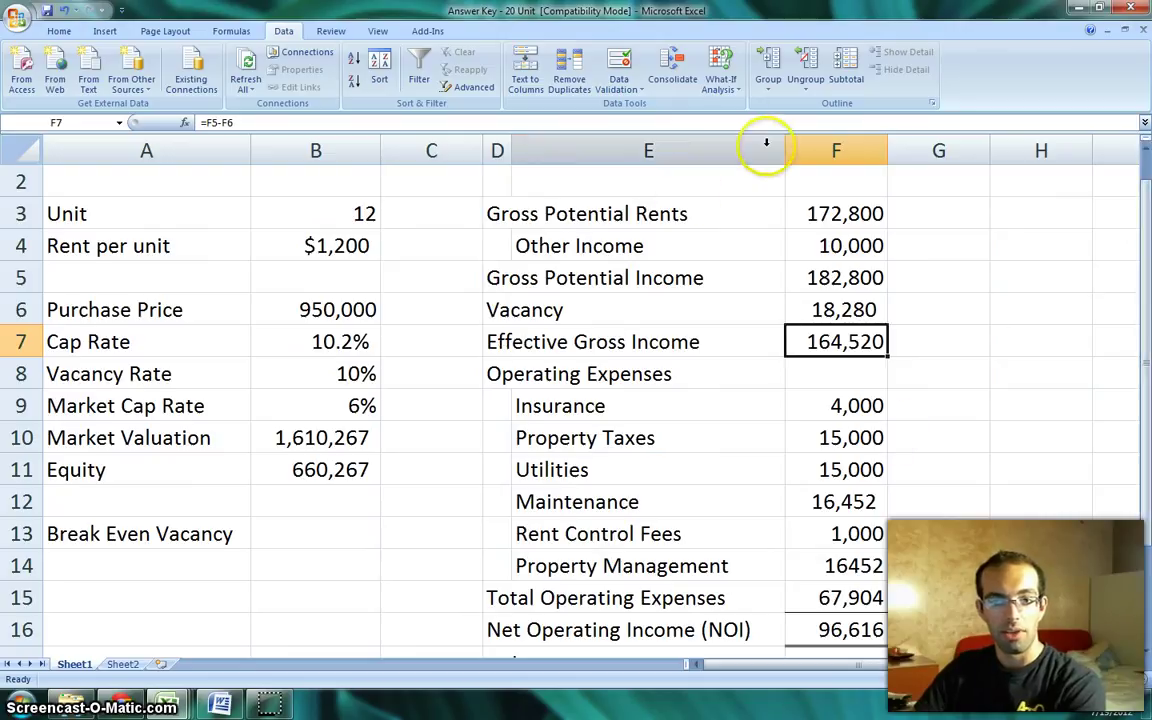
pyautogui.click(720, 75)
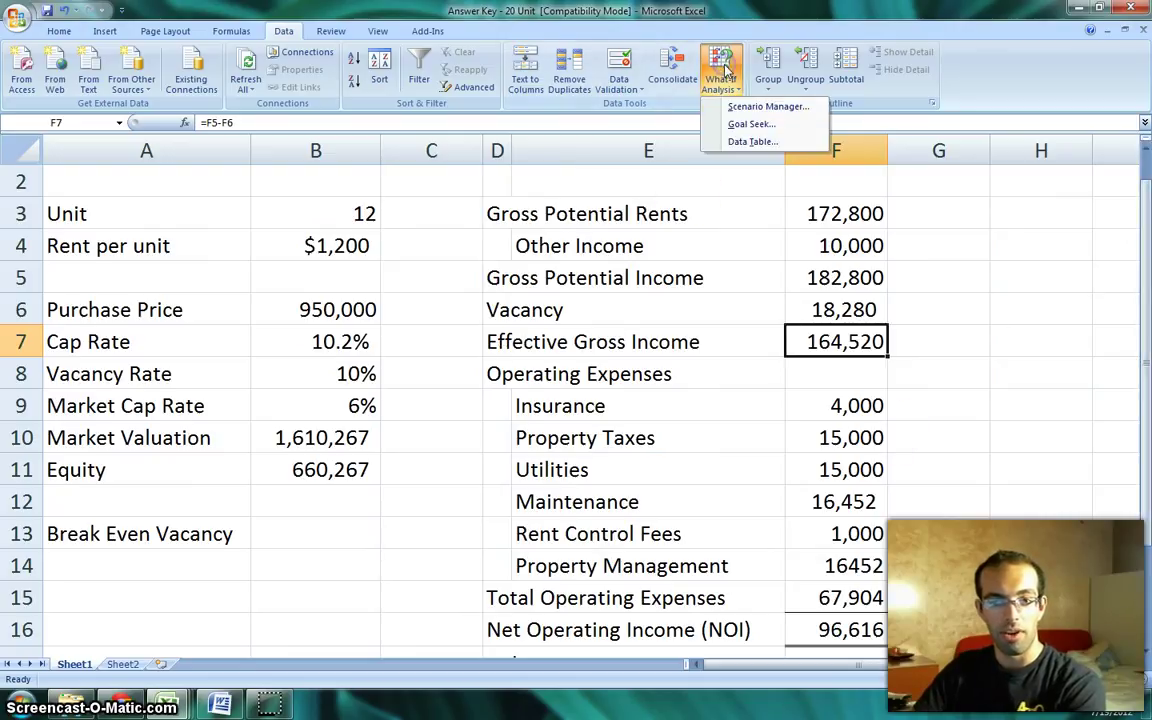
pyautogui.click(745, 125)
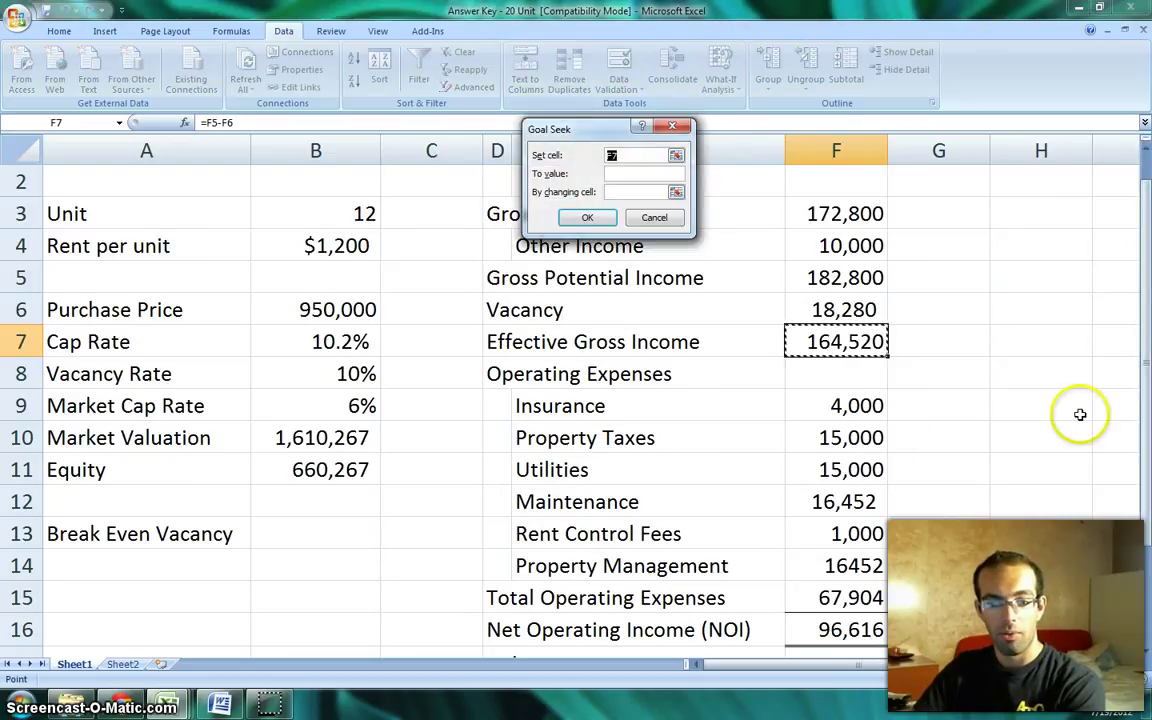
pyautogui.click(816, 629)
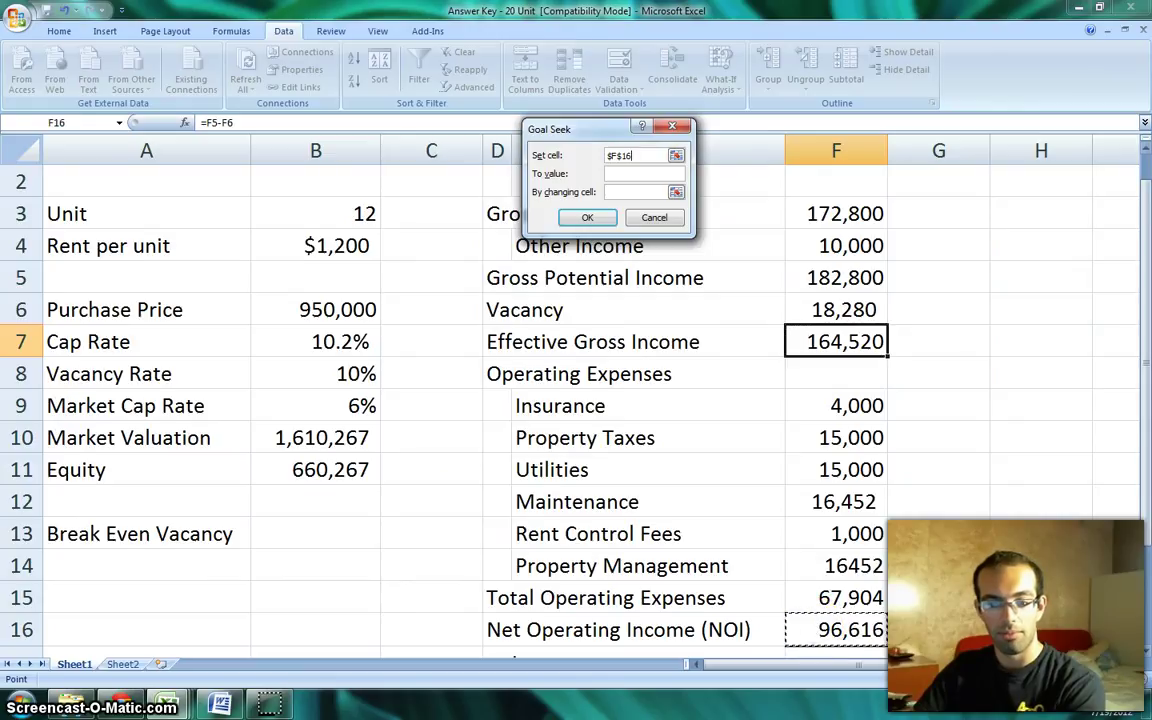
pyautogui.click(1146, 660)
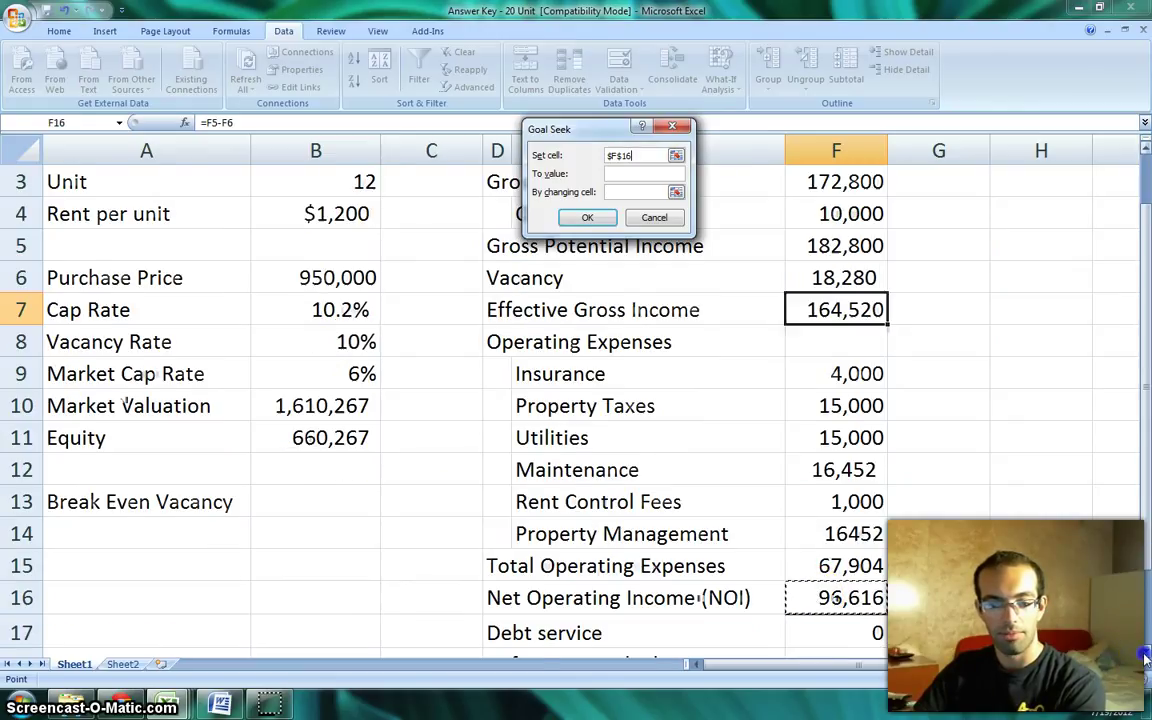
pyautogui.click(1146, 660)
pyautogui.click(828, 637)
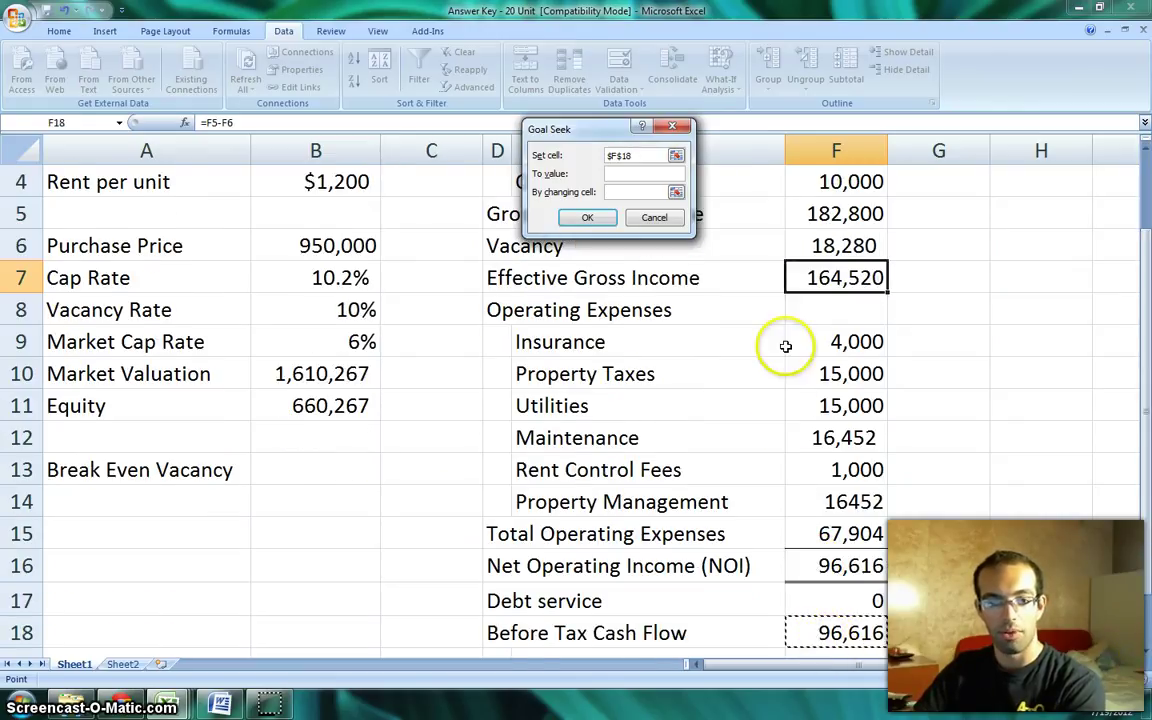
pyautogui.click(645, 174)
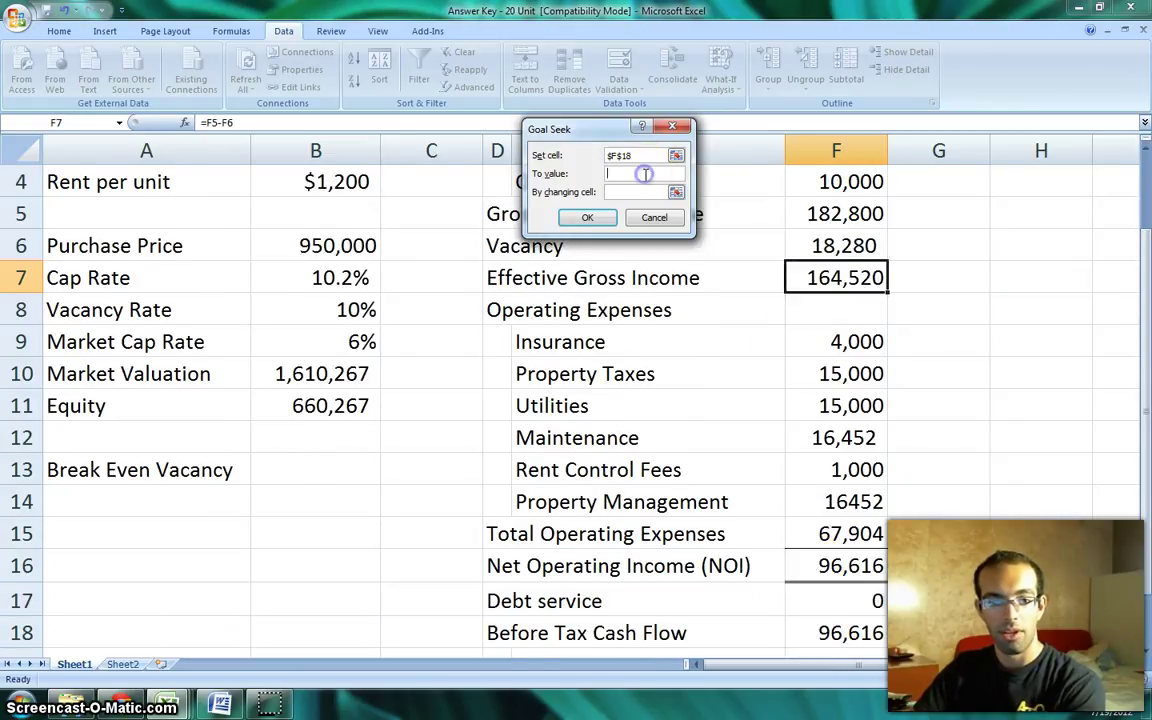
pyautogui.write('0')
pyautogui.click(645, 191)
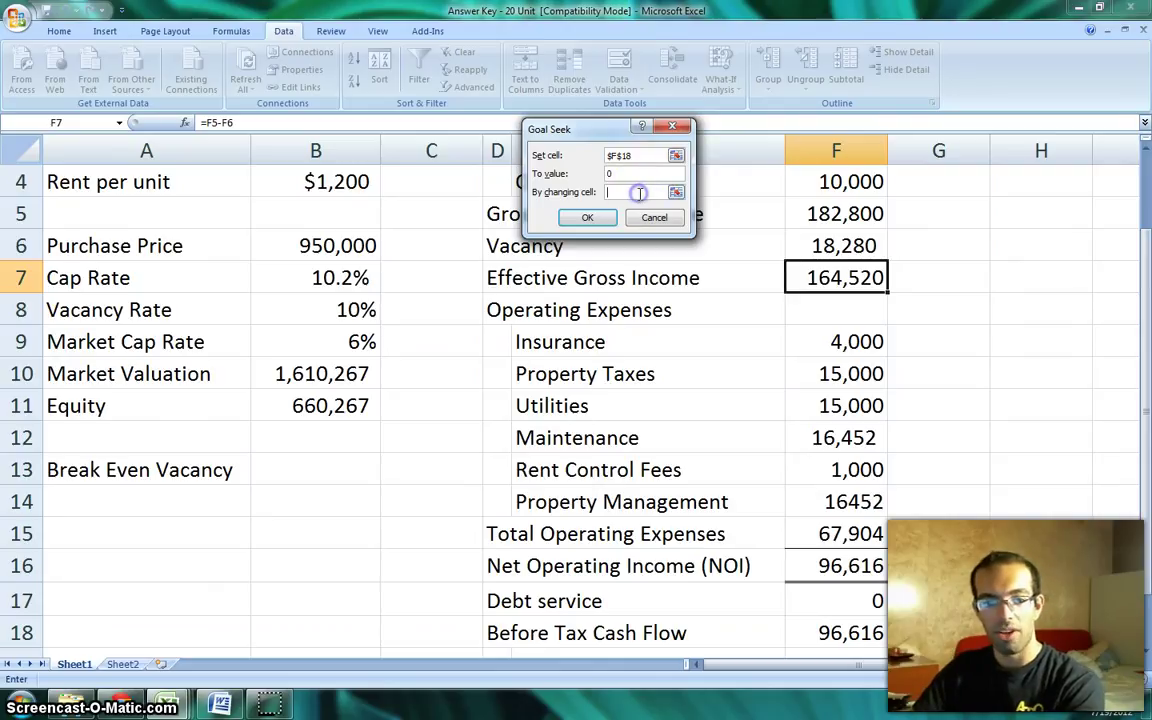
pyautogui.click(323, 310)
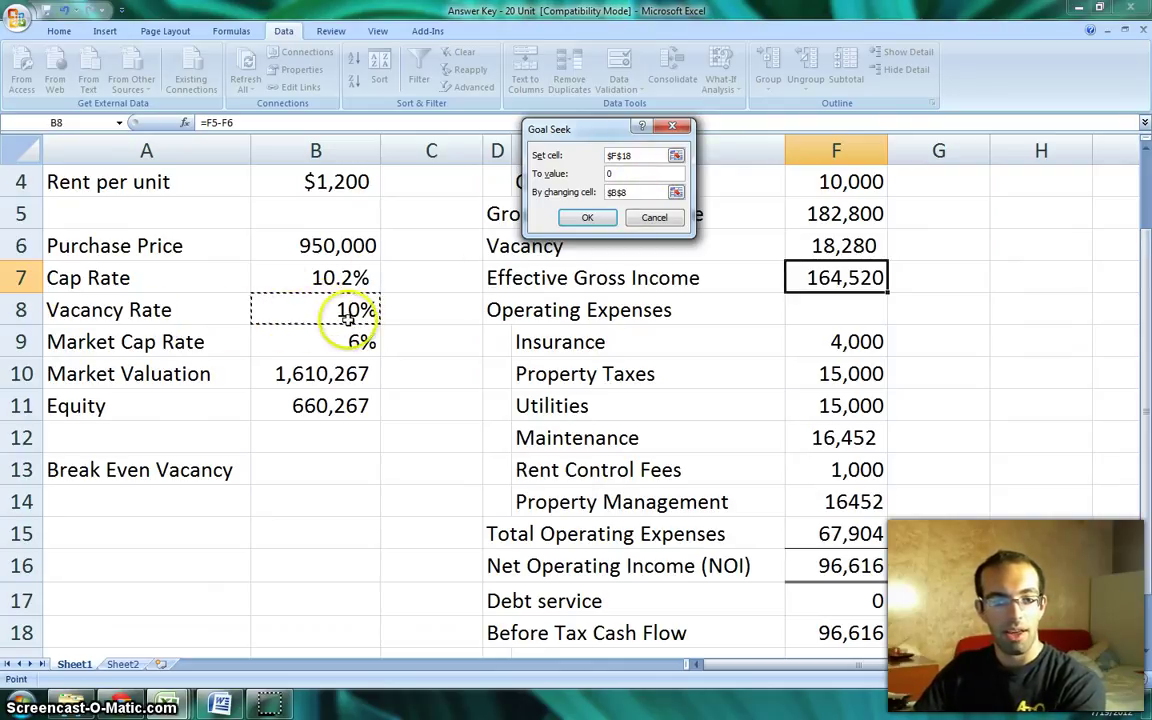
pyautogui.click(586, 218)
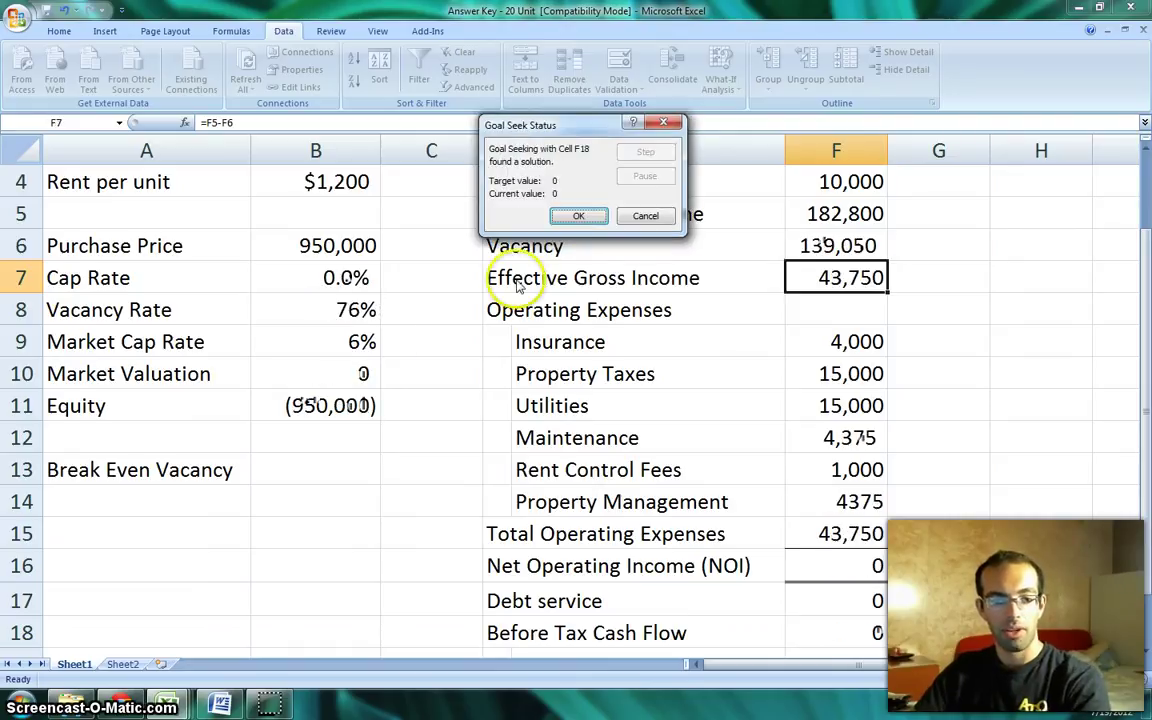
pyautogui.click(580, 216)
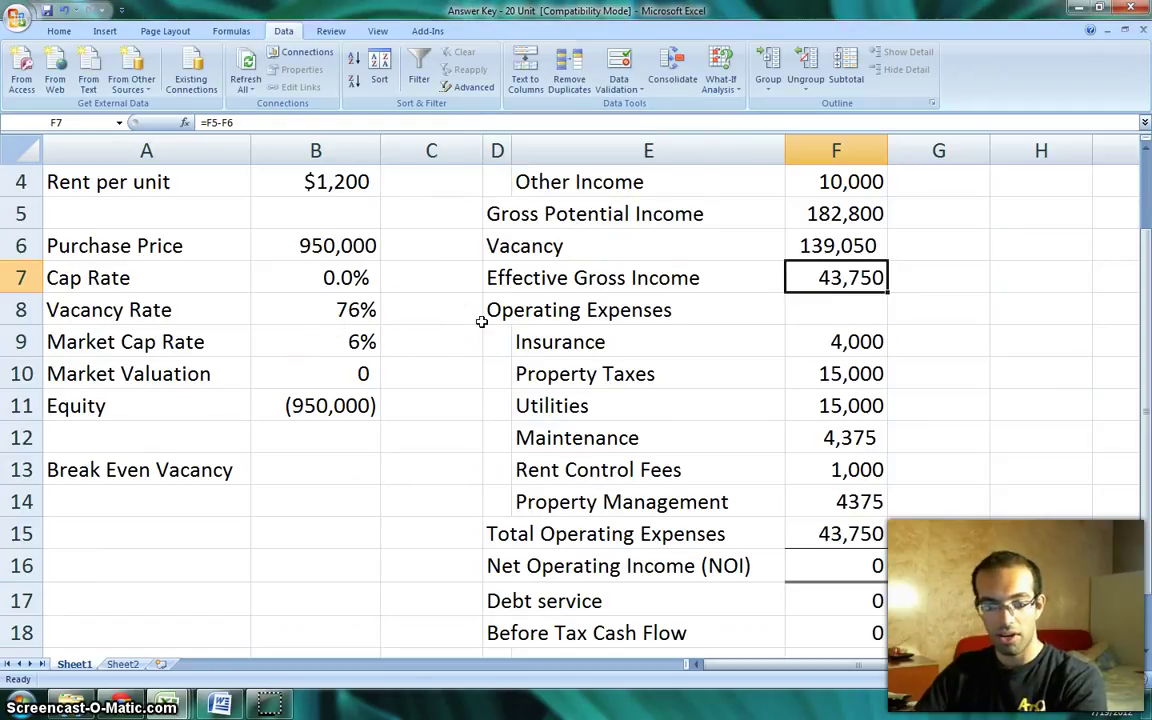
# Undo the Goal Seek change to the vacancy rate and enter 76% as the Break Even Vacancy in B13
pyautogui.hotkey('ctrl', 'z')
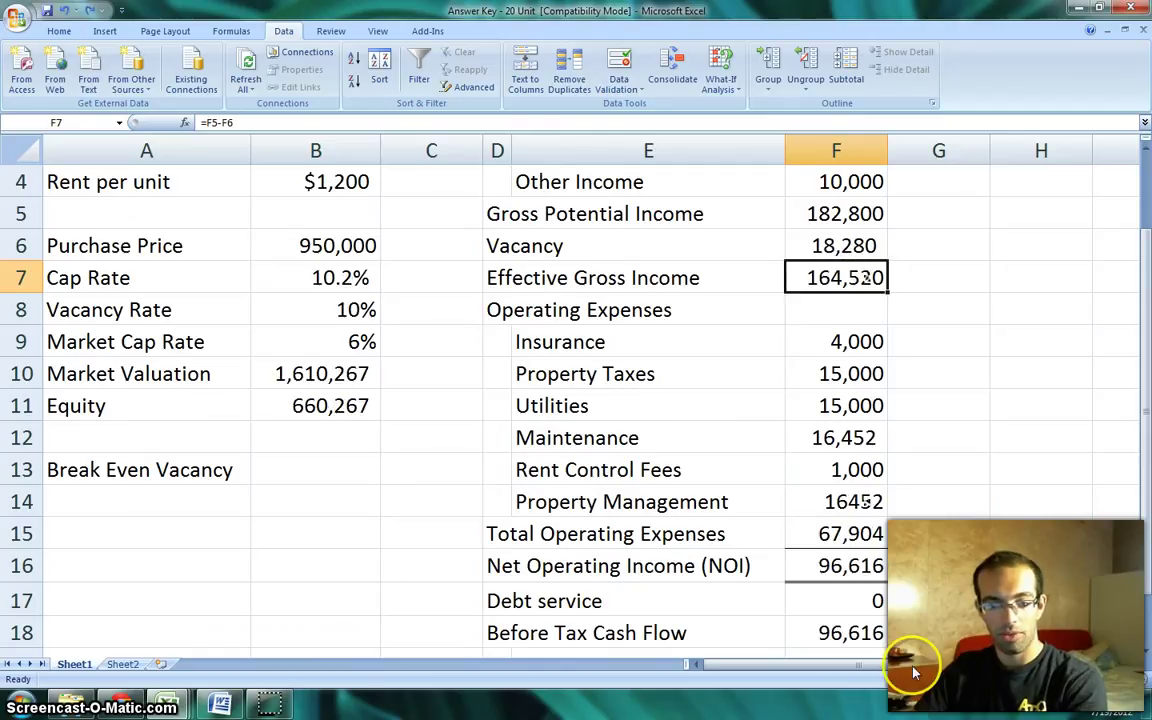
pyautogui.click(305, 469)
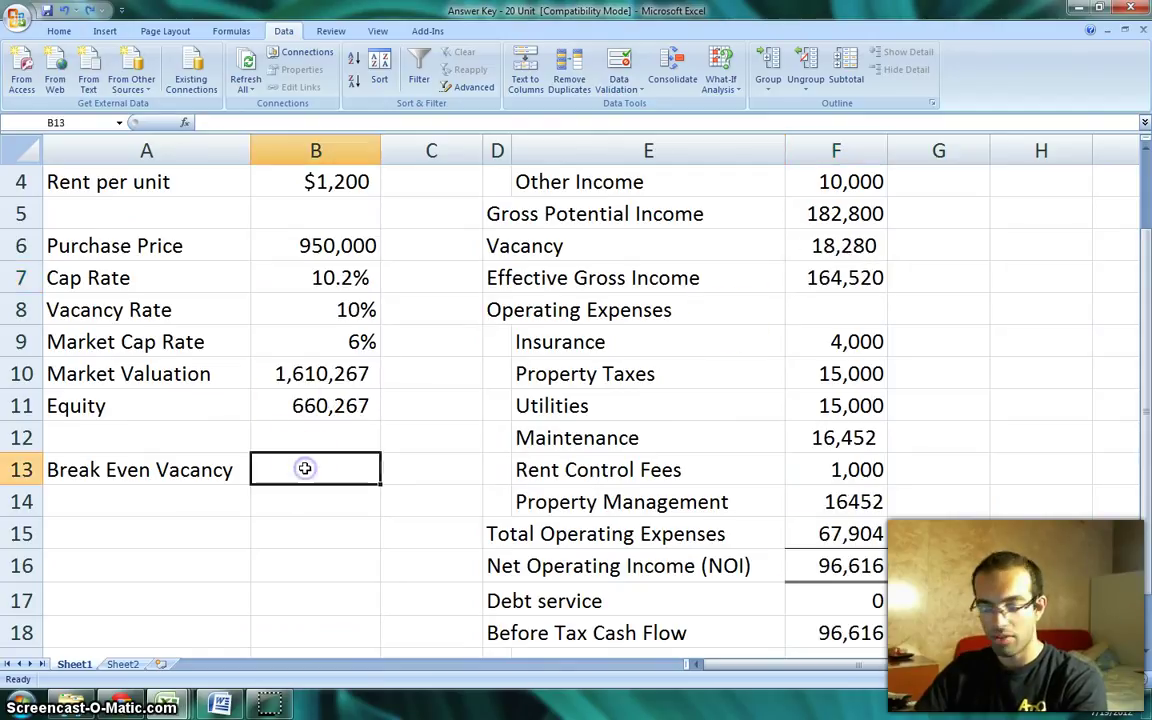
pyautogui.write('76')
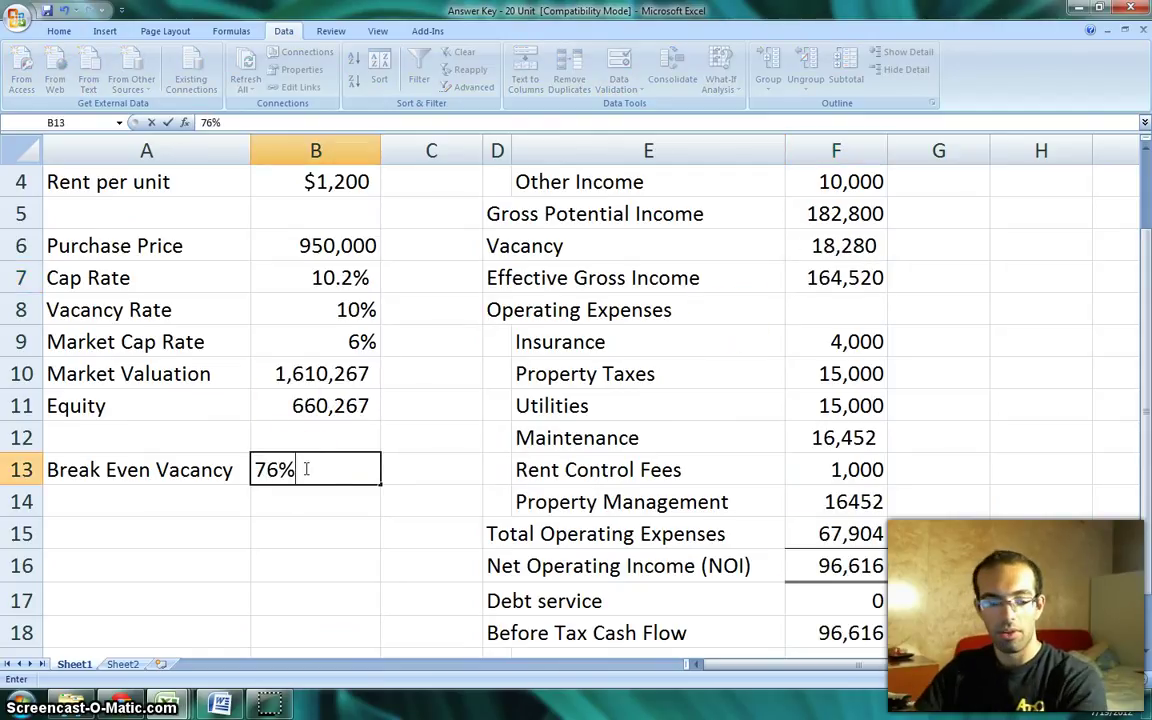
pyautogui.click(309, 510)
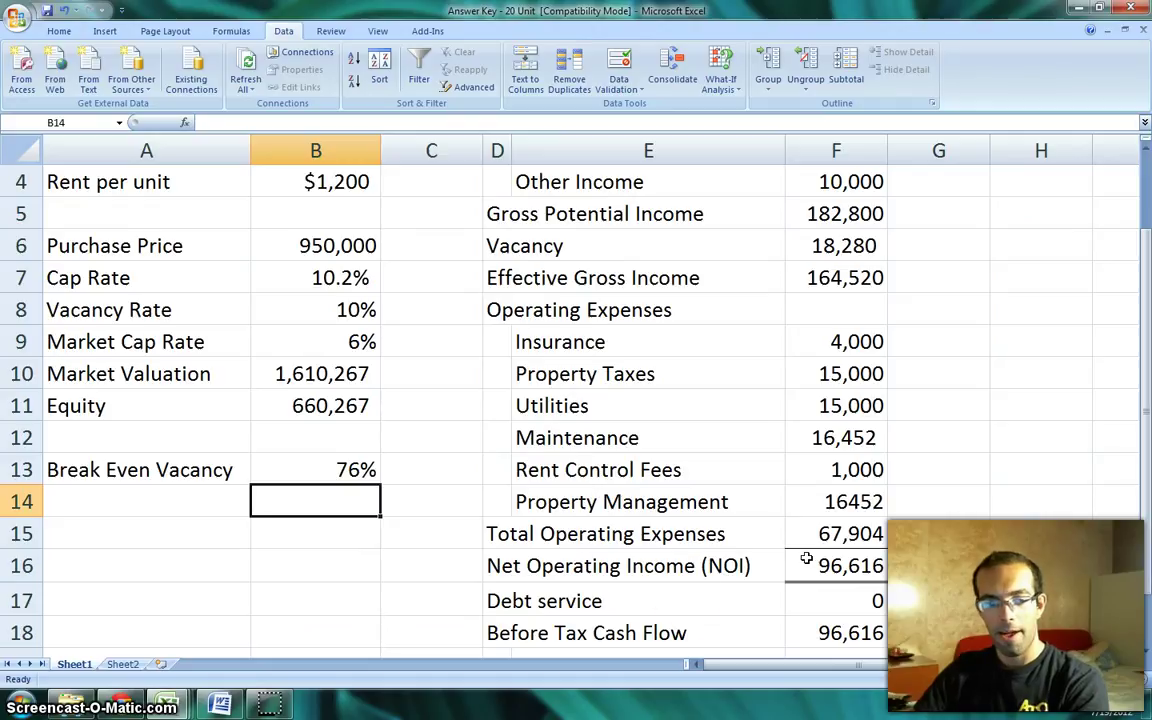
pyautogui.click(304, 468)
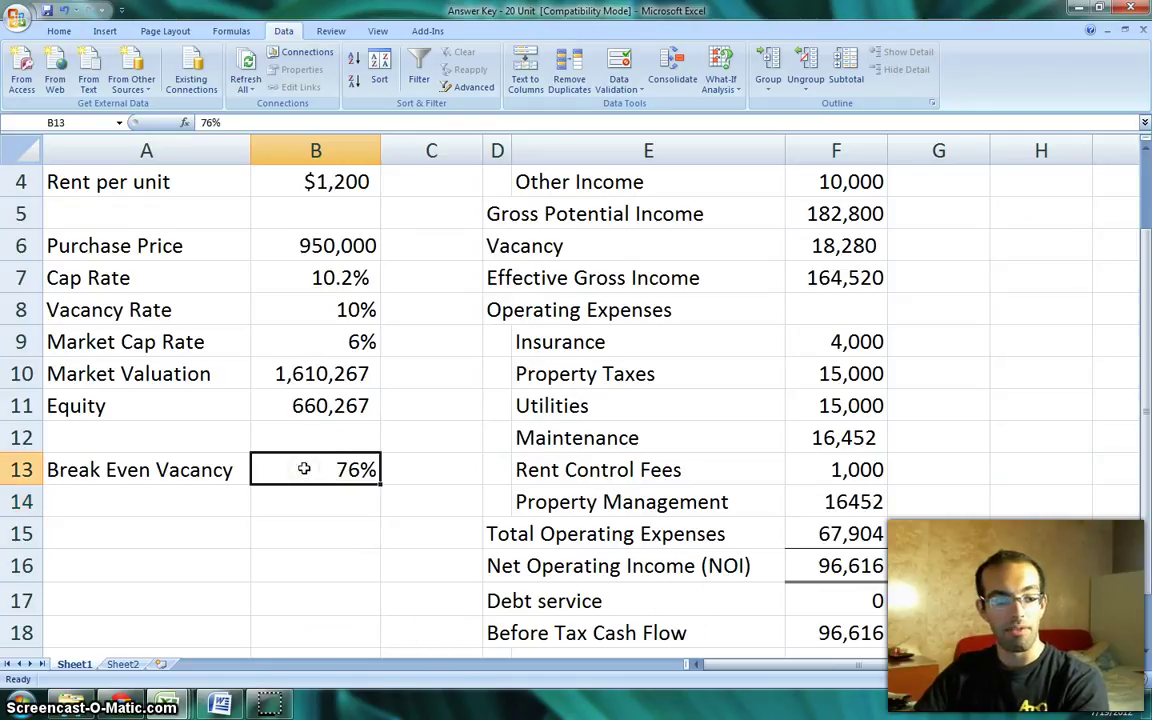
pyautogui.click(304, 469)
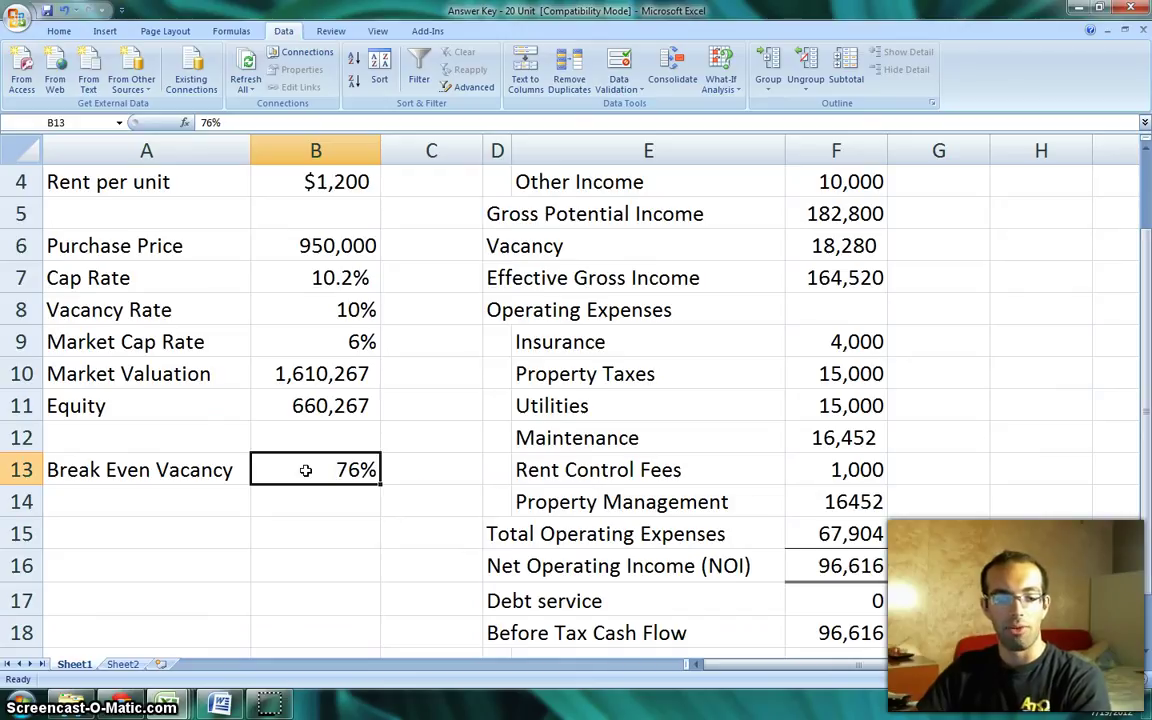
pyautogui.click(848, 630)
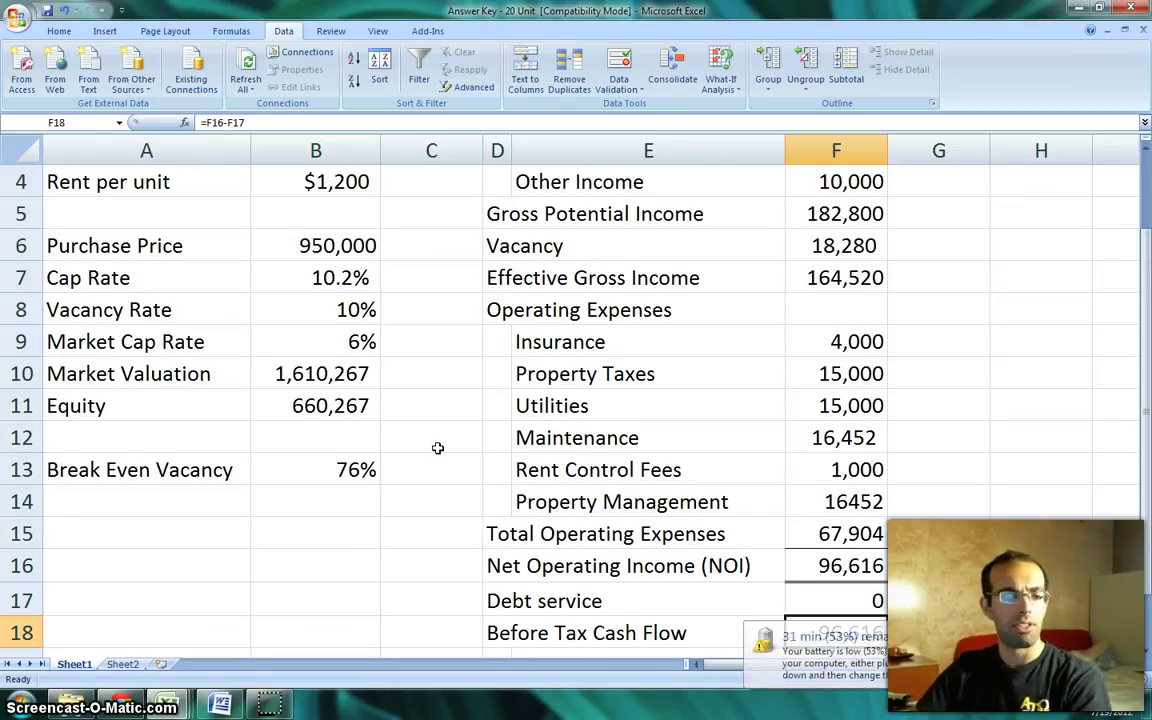
pyautogui.click(317, 488)
pyautogui.click(319, 474)
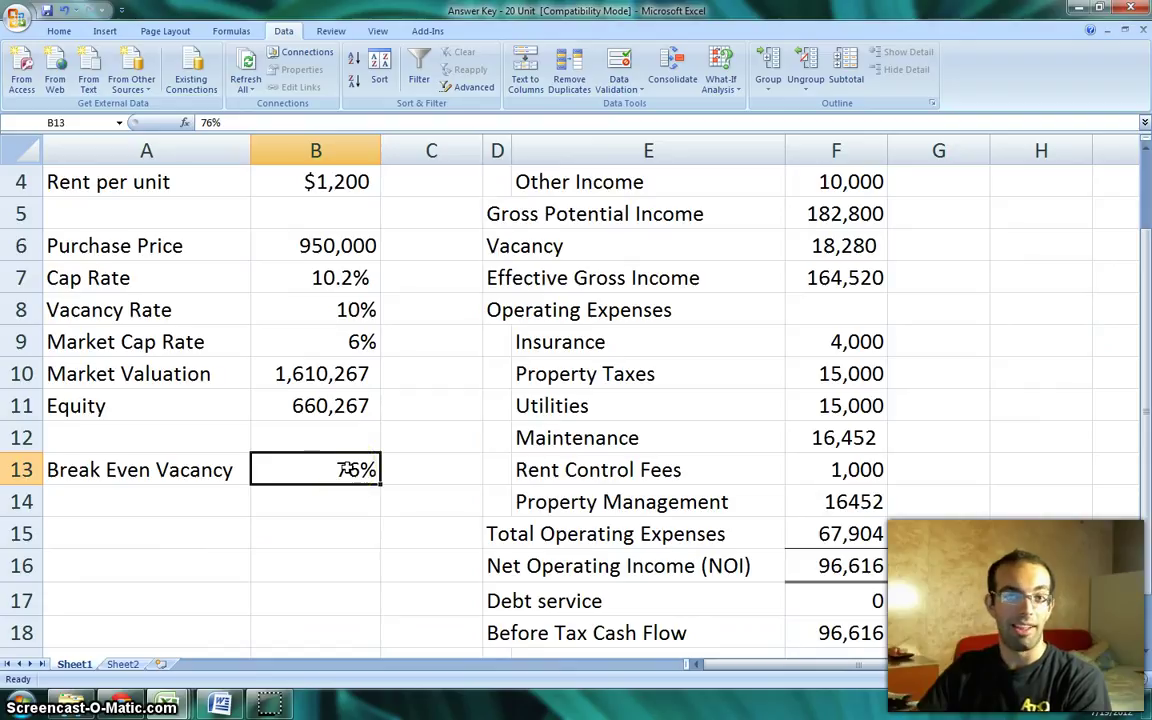
pyautogui.click(333, 500)
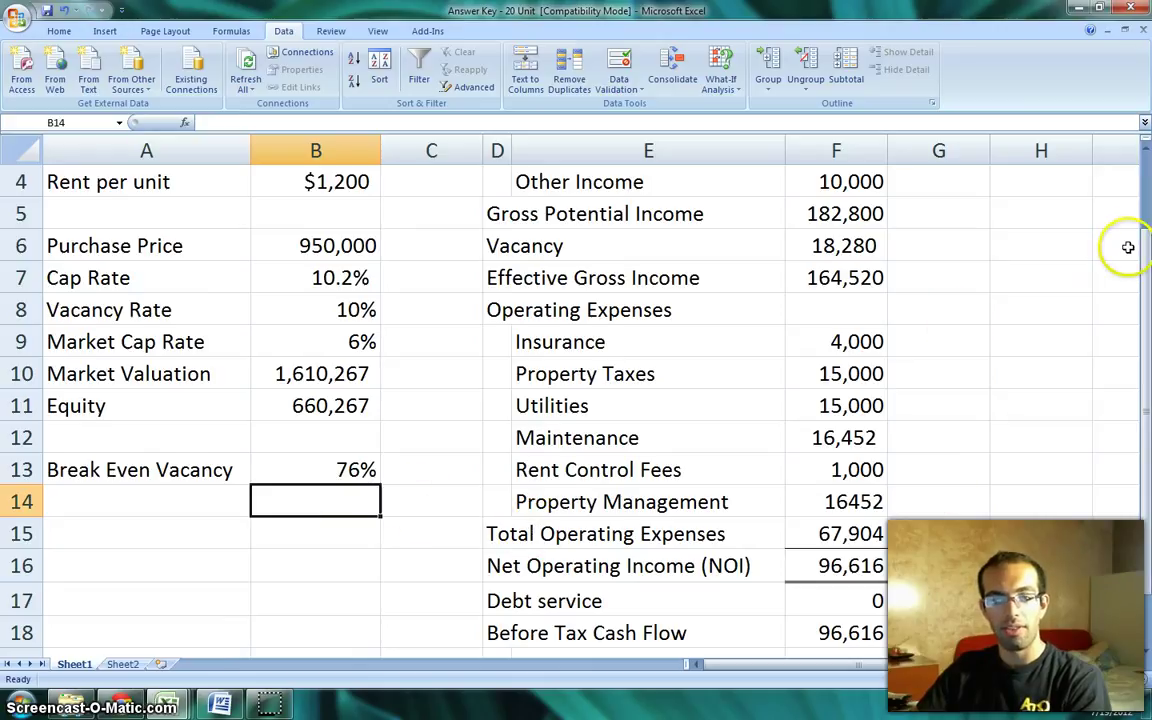
# Calculate the operating expense ratio in G15 by dividing Total Operating Expenses by Effective Gross Income, =F15/F7
pyautogui.moveTo(600, 532); pyautogui.dragTo(803, 565)
pyautogui.click(895, 531)
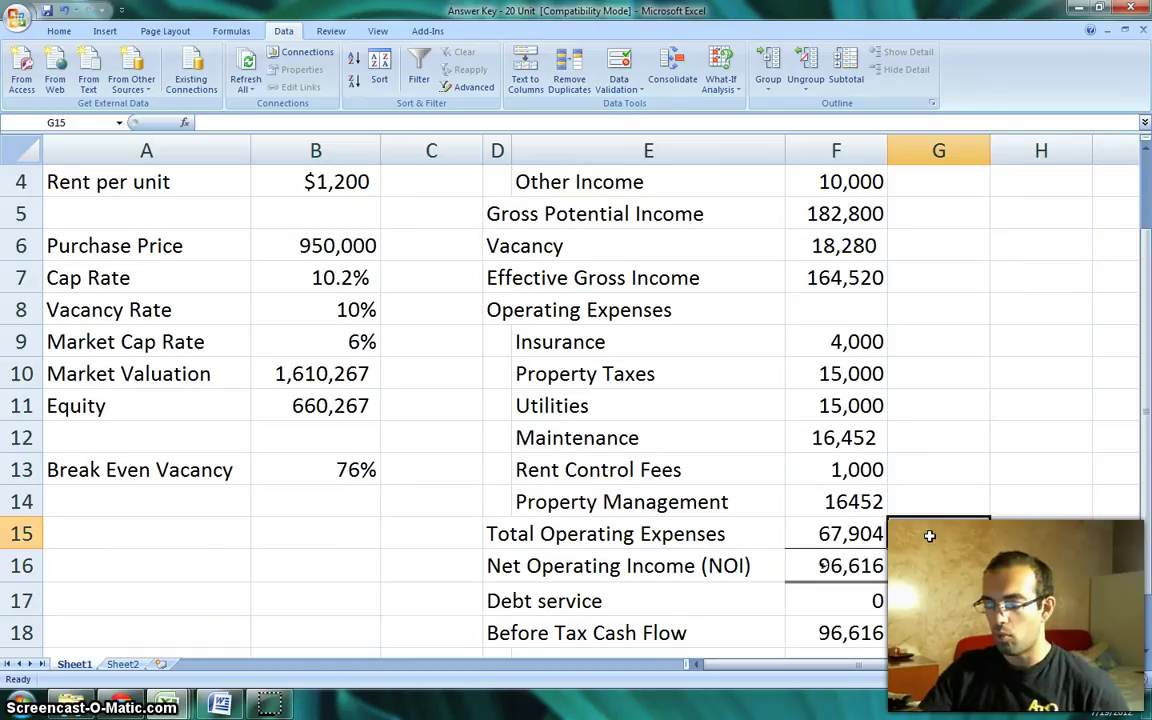
pyautogui.write('=')
pyautogui.press('Left')
pyautogui.write('/')
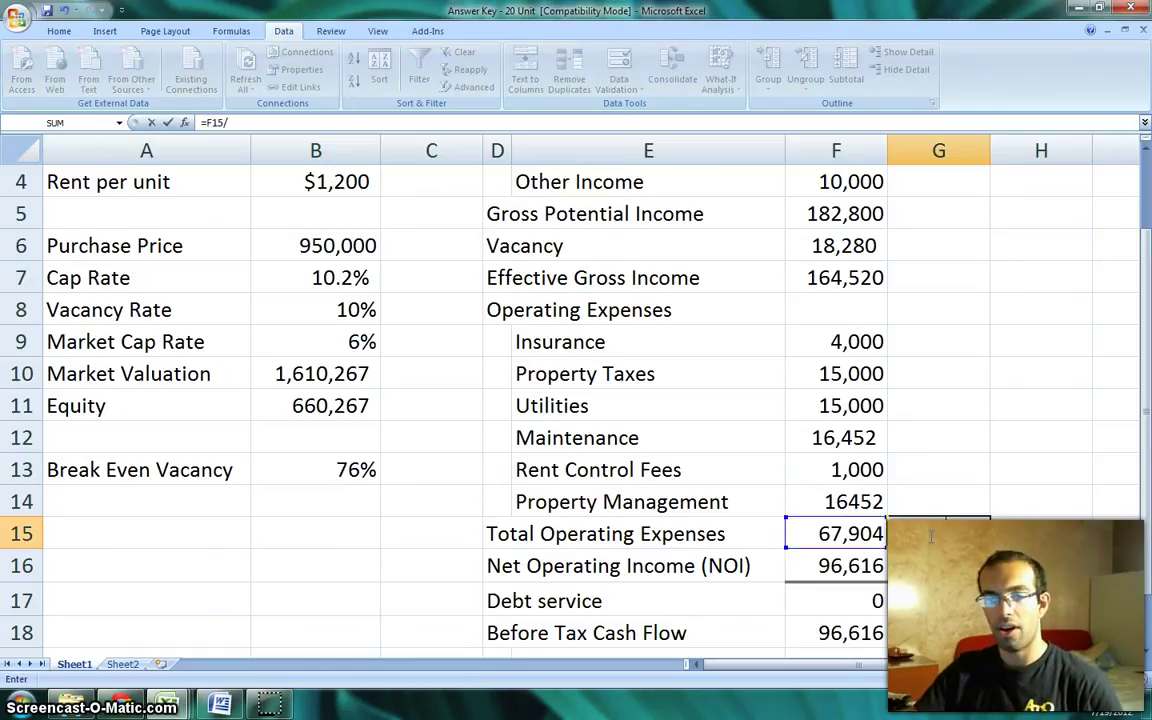
pyautogui.click(858, 278)
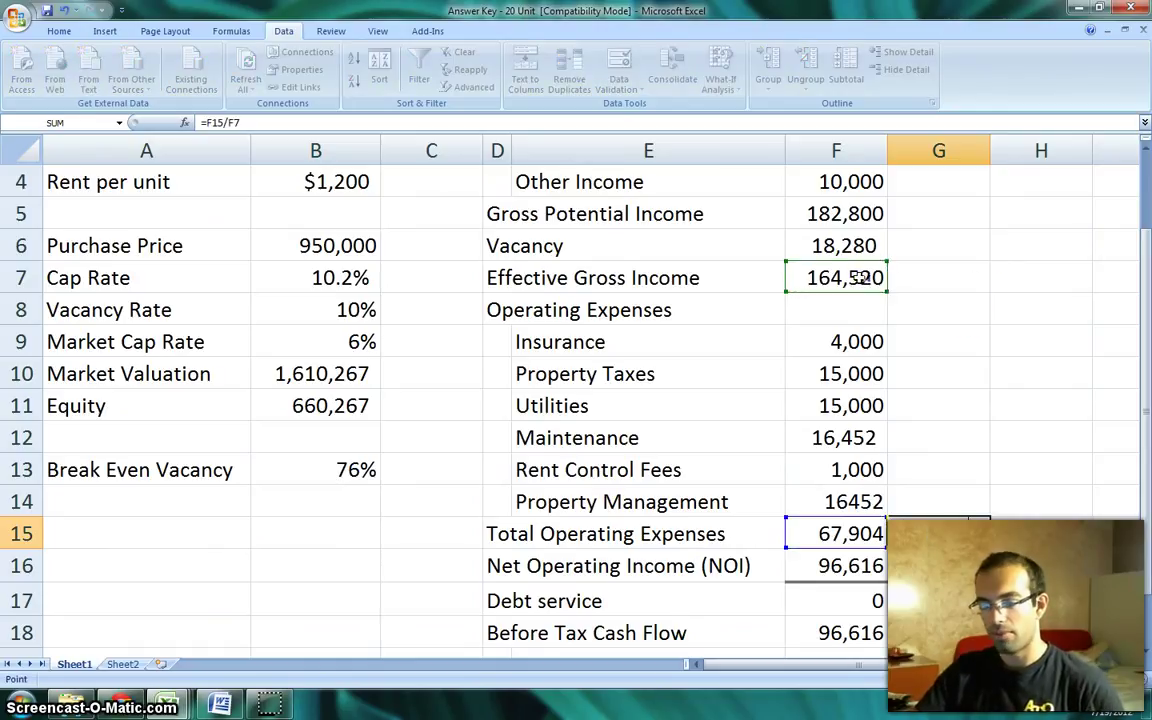
pyautogui.press('Return')
pyautogui.click(955, 537)
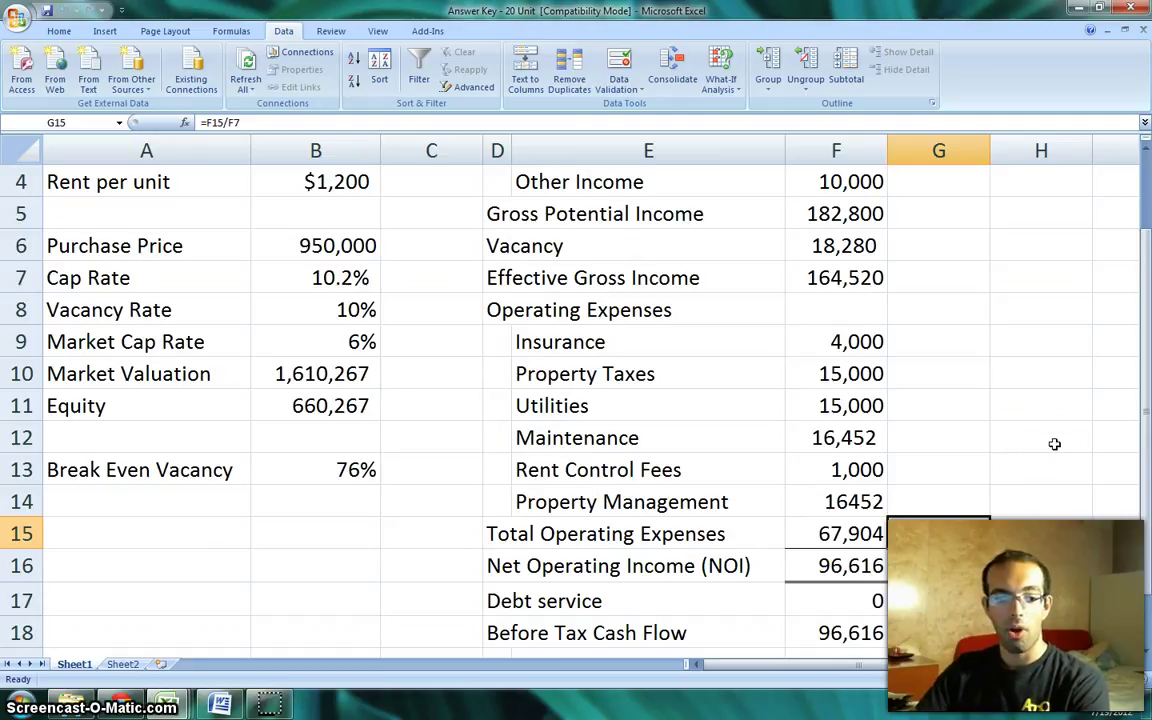
# Switch to the browser to read the operating-expense ratios section of the positive cash flow page, and return to the Excel workbook
pyautogui.click(118, 707)
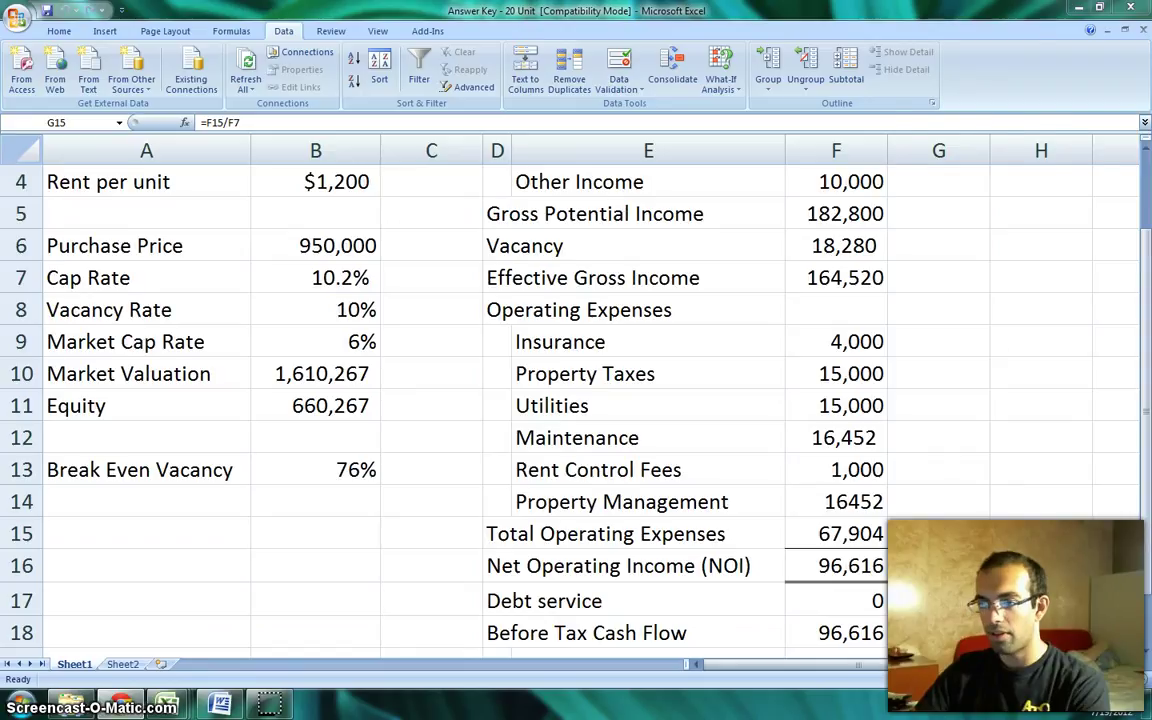
pyautogui.hotkey('alt', 'Tab')
pyautogui.press('super+Up')
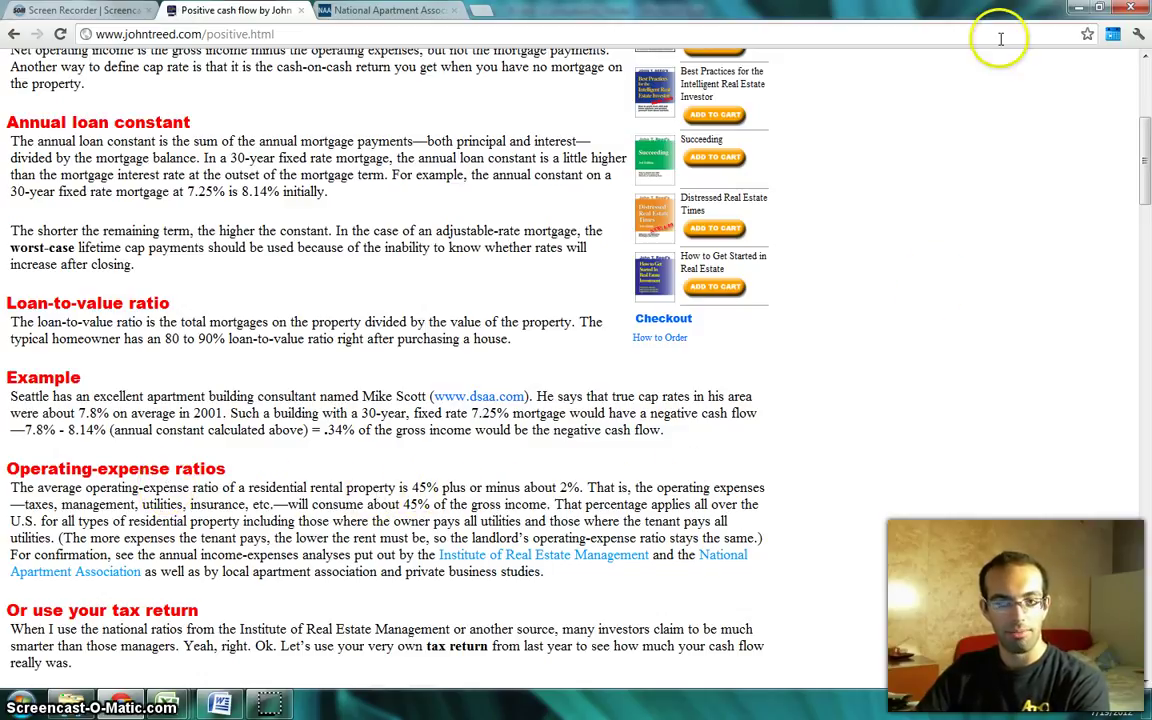
pyautogui.click(1098, 10)
pyautogui.moveTo(876, 22); pyautogui.dragTo(1151, 130)
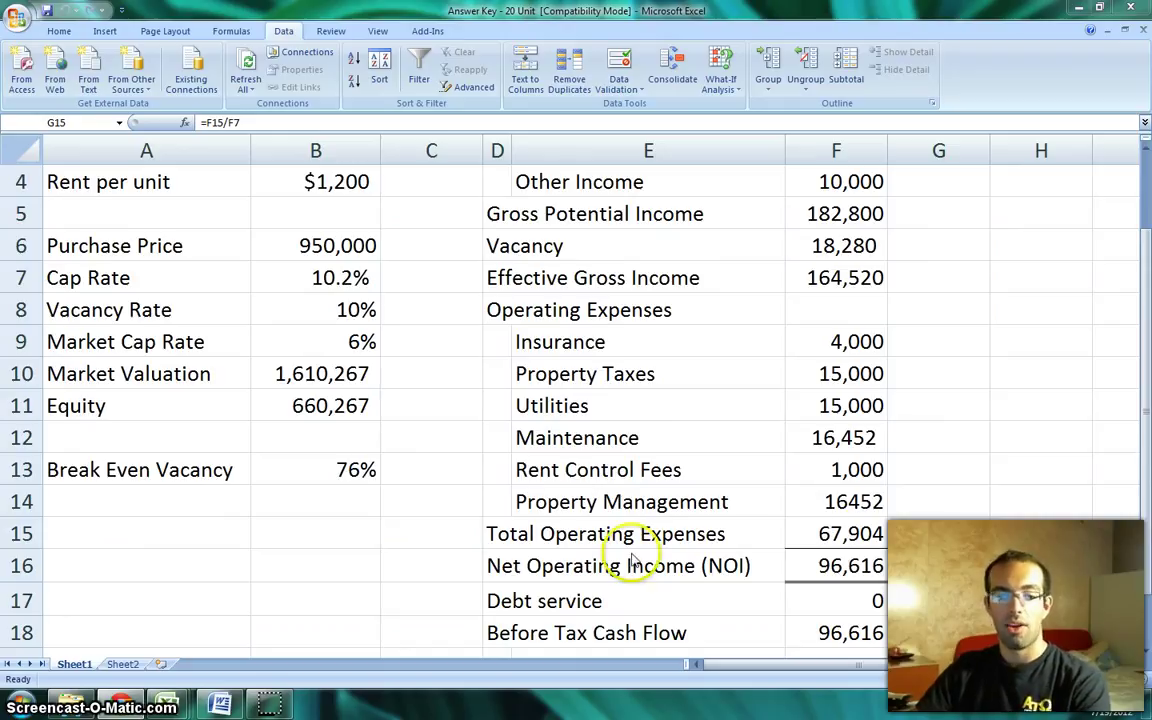
pyautogui.click(915, 527)
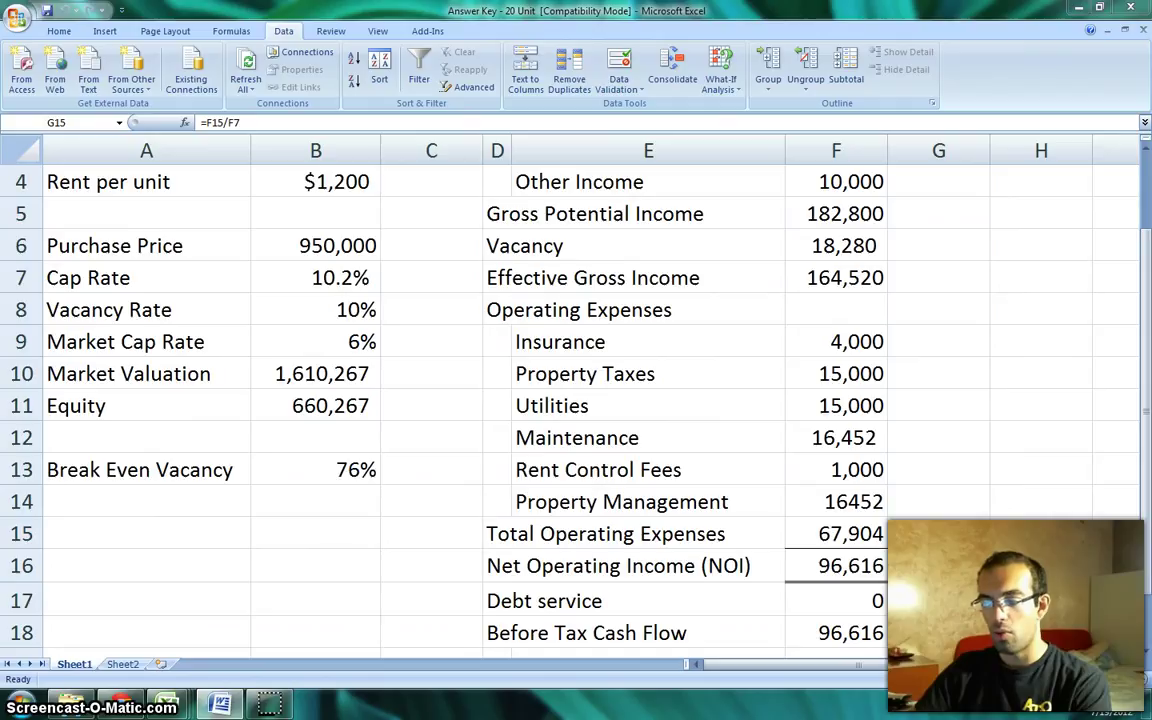
pyautogui.press('F2')
pyautogui.click(815, 632)
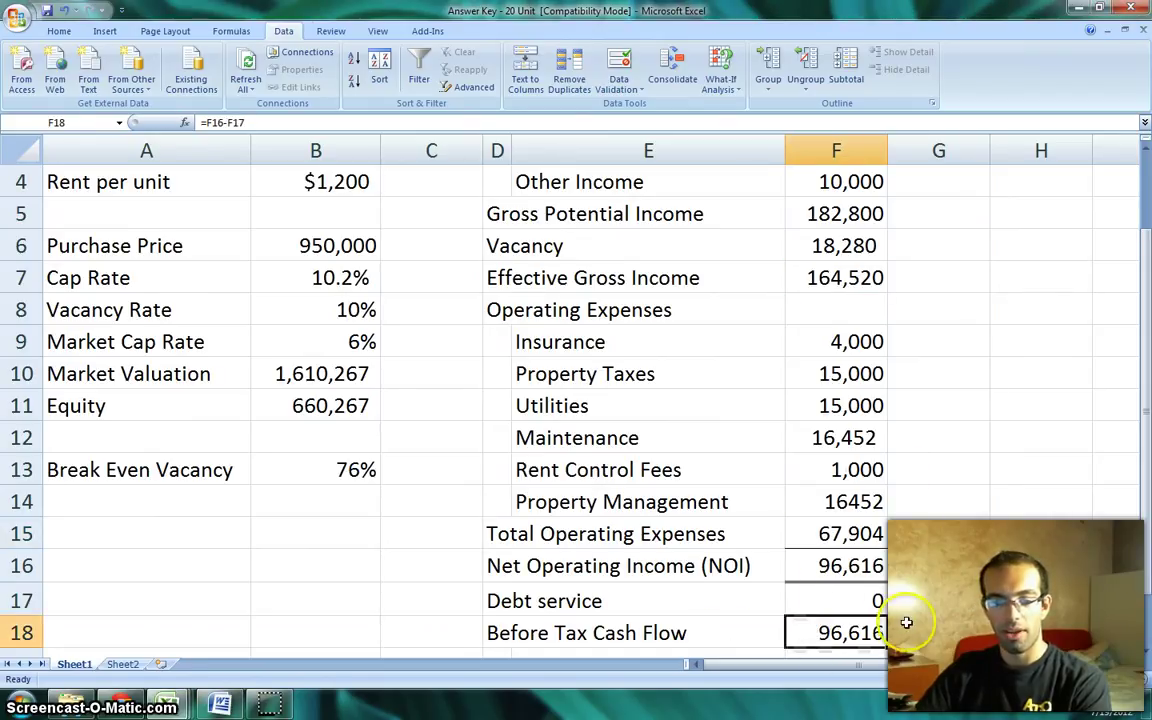
pyautogui.moveTo(911, 566); pyautogui.dragTo(911, 540)
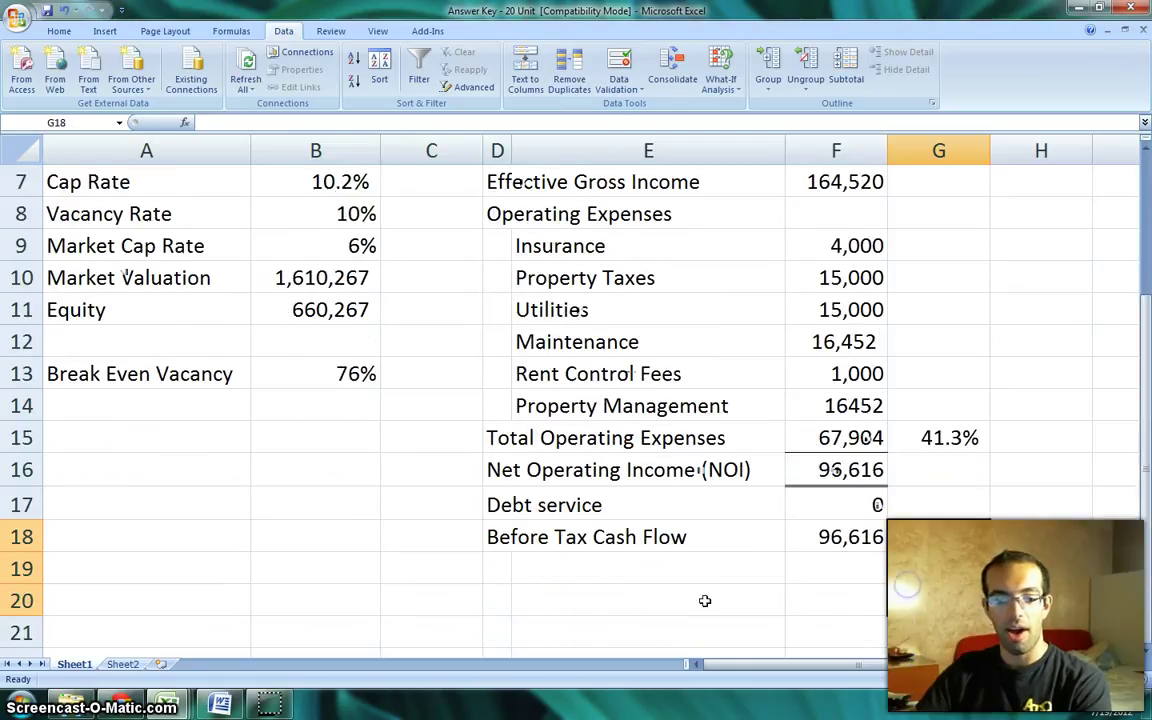
# Below the cash flow section, enter the heading "Taxable Income" in D20 and the label "NOI" in D21
pyautogui.click(507, 594)
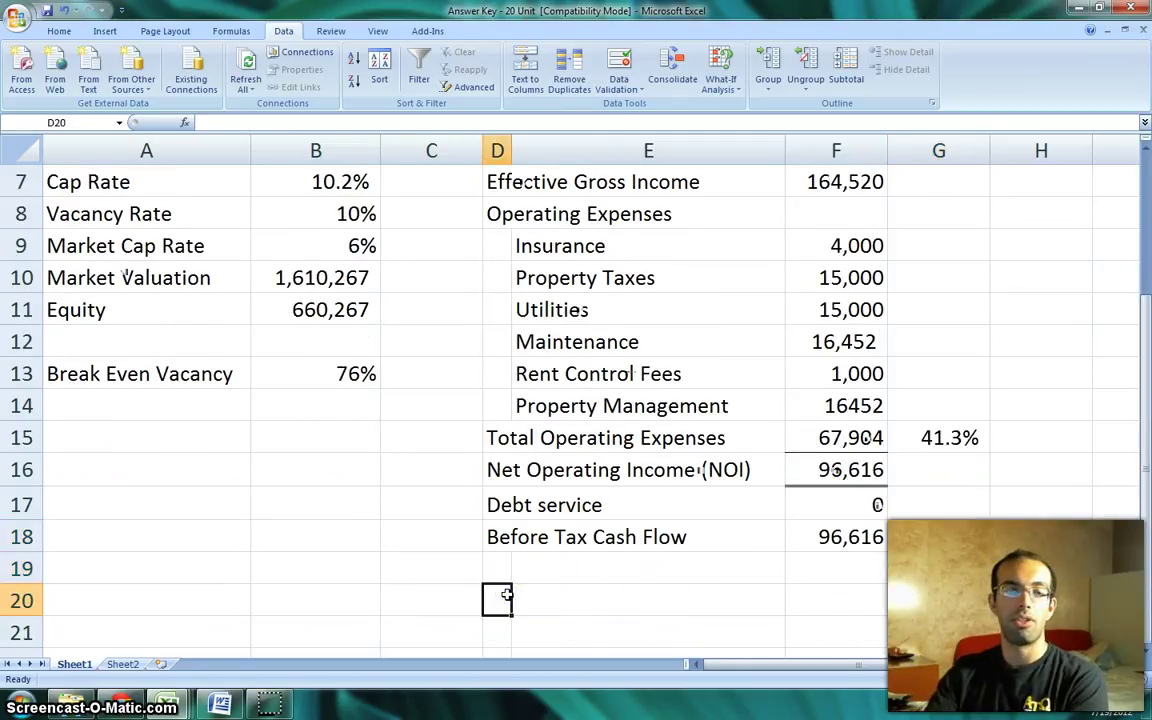
pyautogui.write('Taxa')
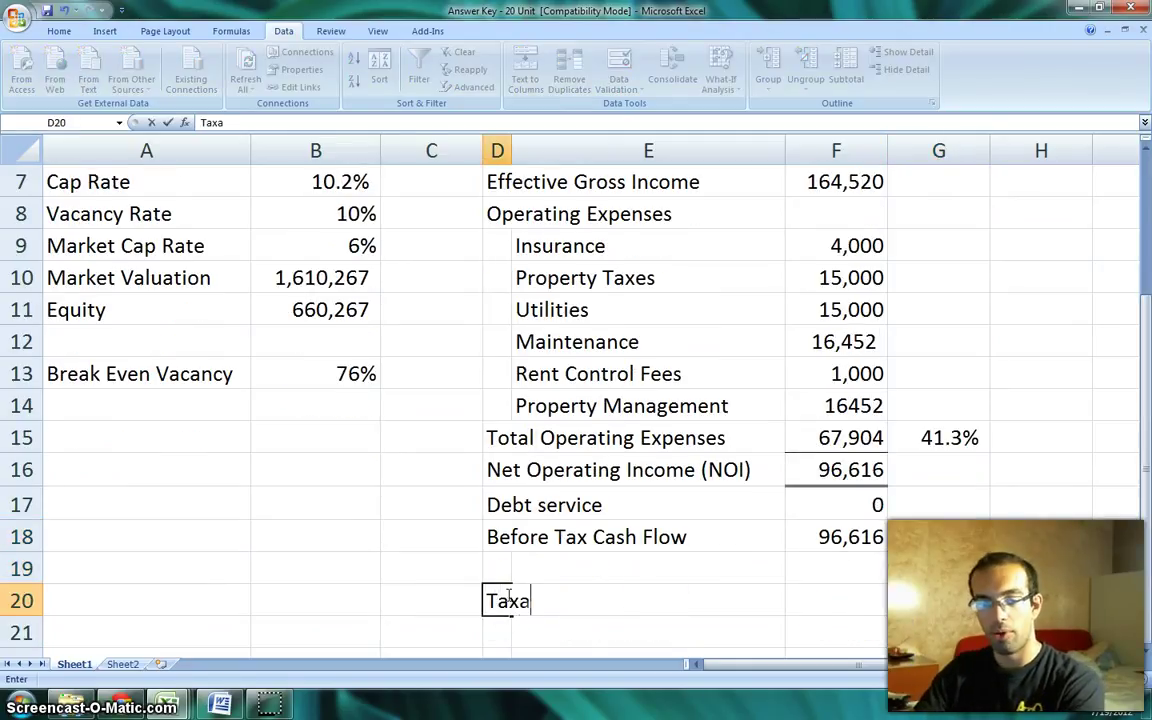
pyautogui.write('ble Income')
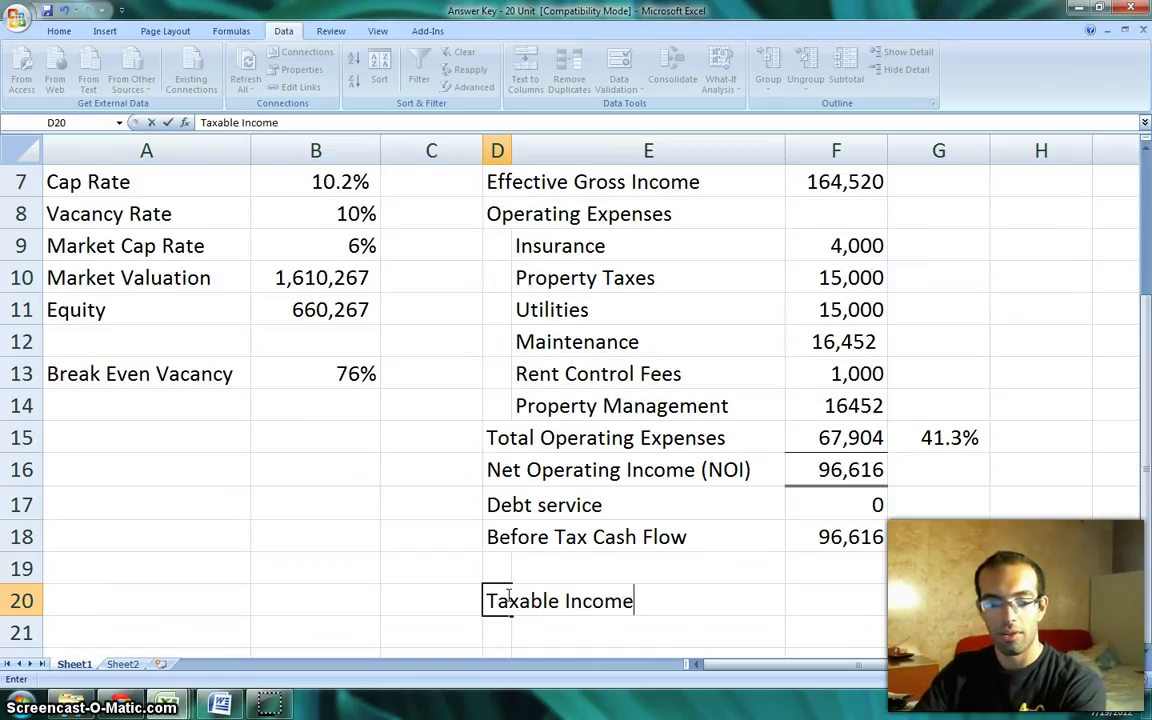
pyautogui.press('Return')
pyautogui.write('NOI')
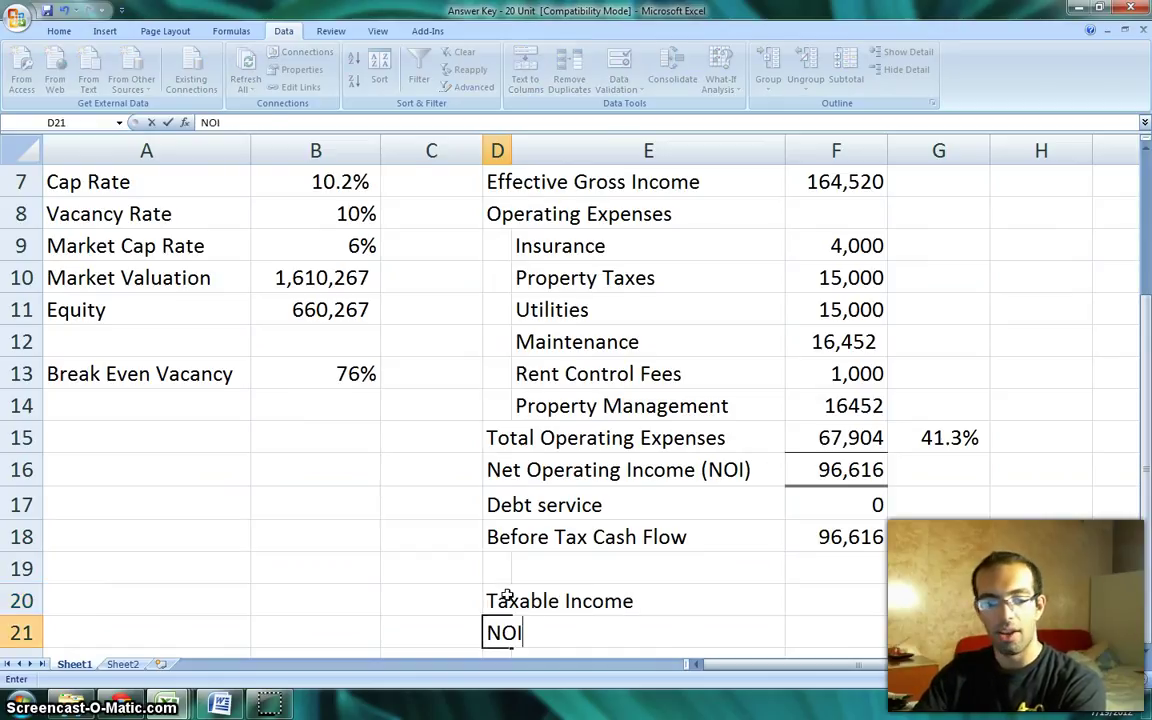
# Link the NOI amount in F21 to the Net Operating Income cell with =F16
pyautogui.click(640, 620)
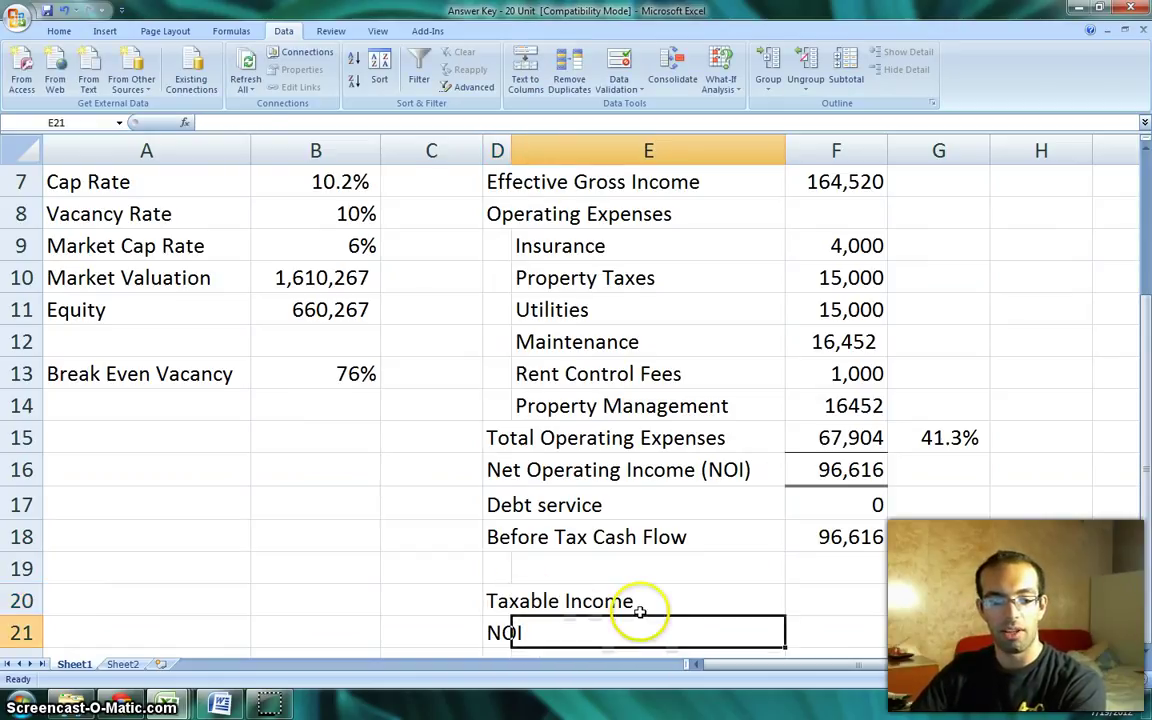
pyautogui.click(814, 625)
pyautogui.write('=')
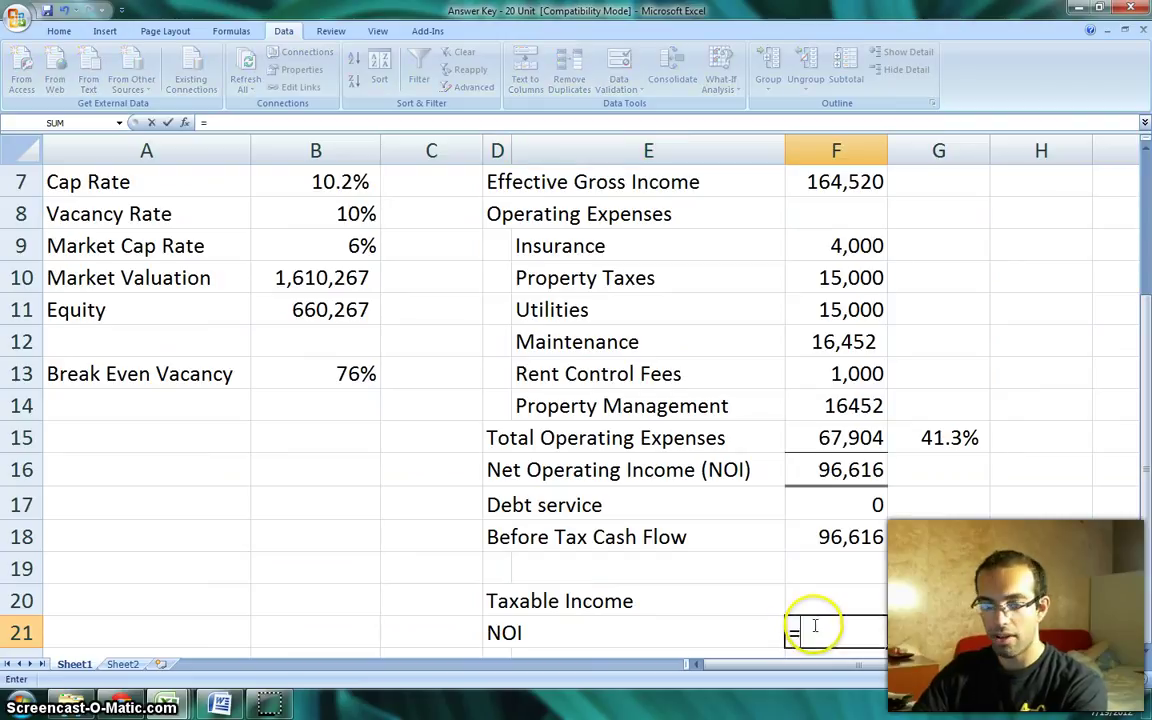
pyautogui.click(838, 470)
pyautogui.press('Return')
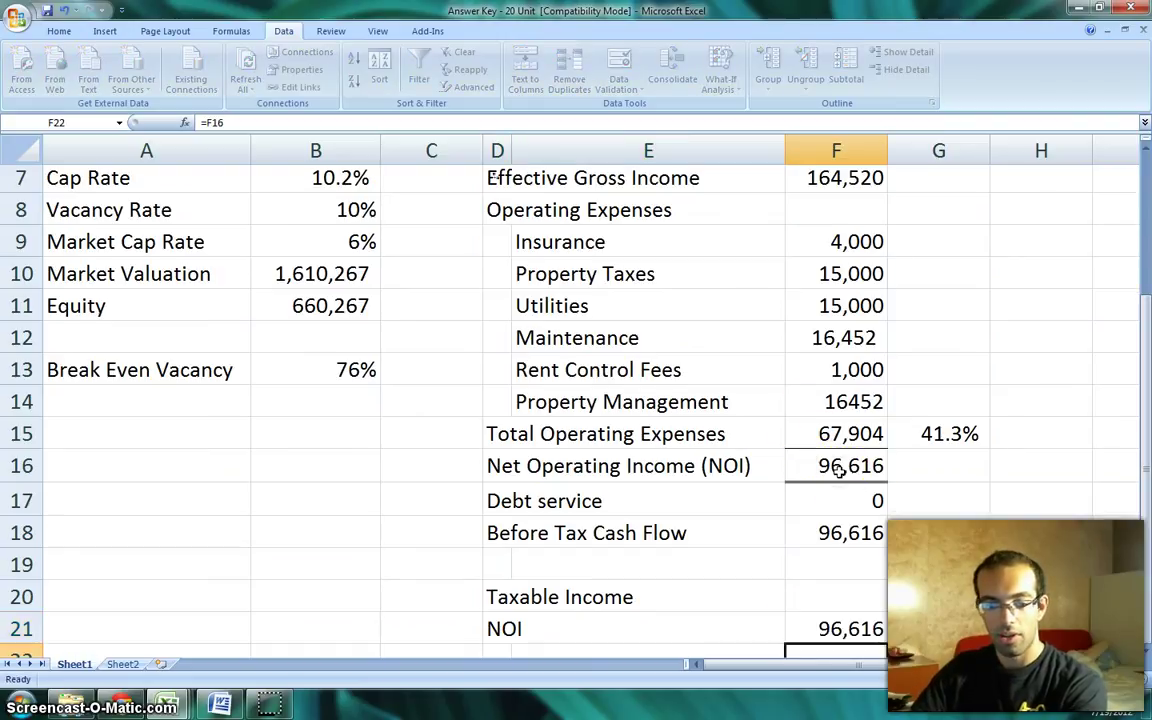
# Add an "Interest" row under NOI, with the label in D22 and 0 in F22
pyautogui.press('Left')
pyautogui.press('Left')
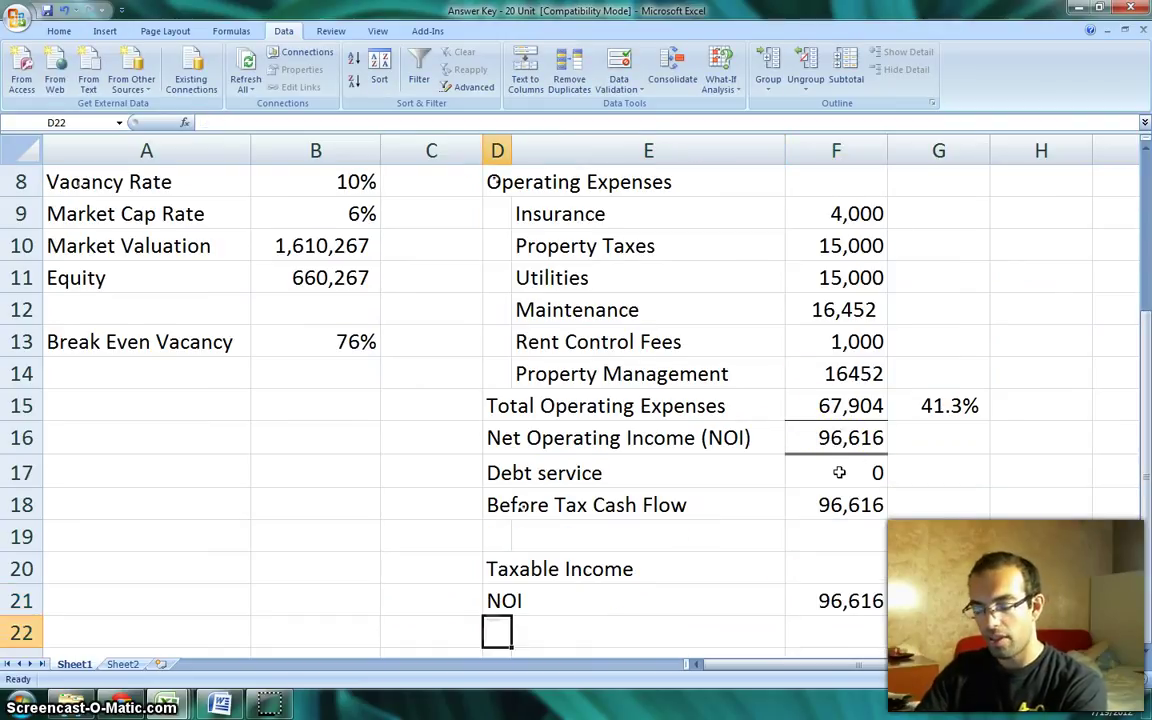
pyautogui.write('INtere')
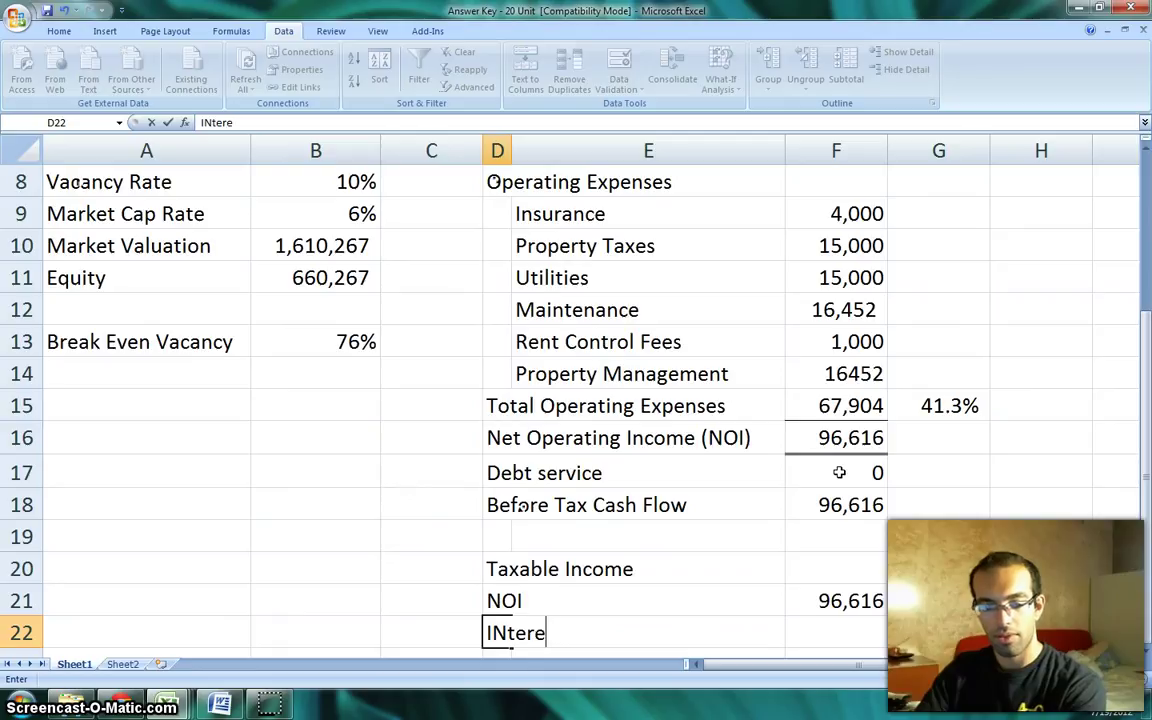
pyautogui.write('st')
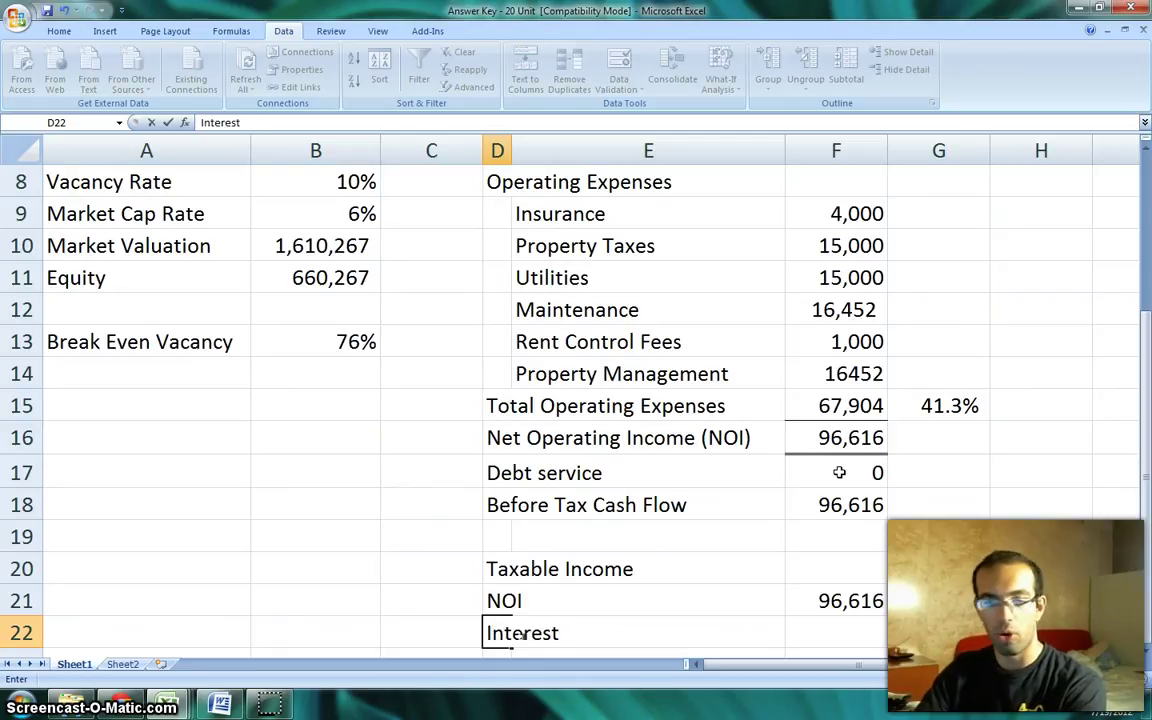
pyautogui.press('Tab')
pyautogui.press('Tab')
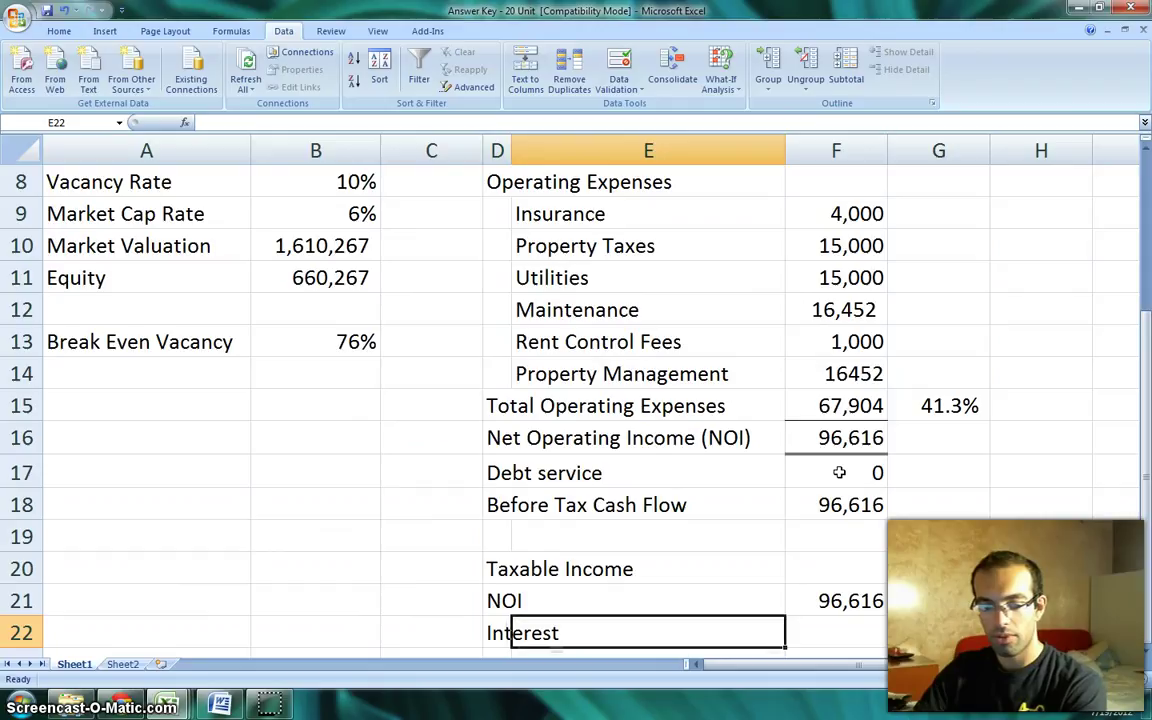
pyautogui.write('0')
pyautogui.press('Return')
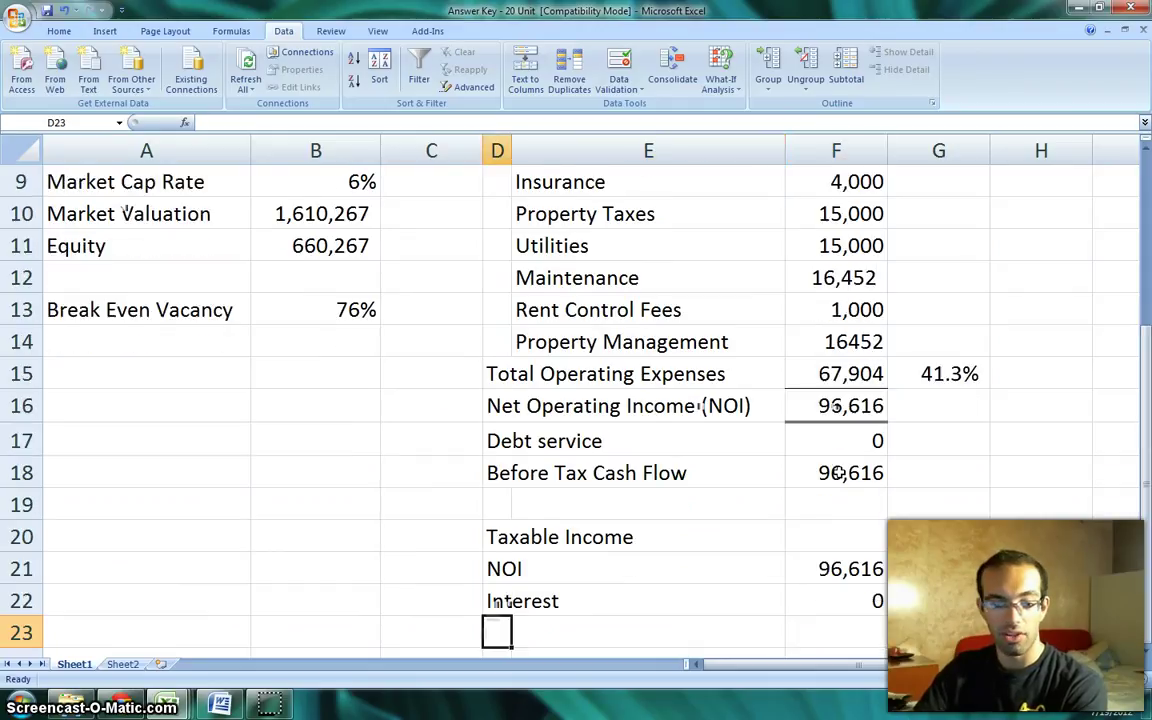
# Enter the label "Depreciation Exp" in D23, below Interest
pyautogui.write('Depre')
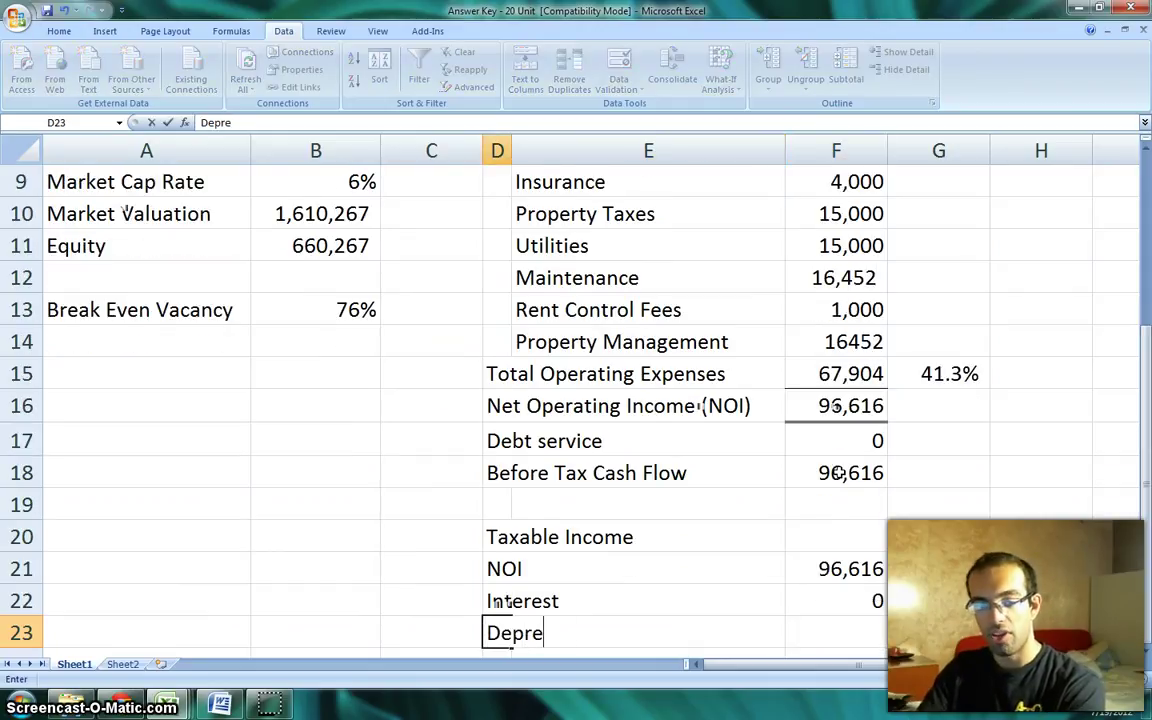
pyautogui.write('ciation Exp')
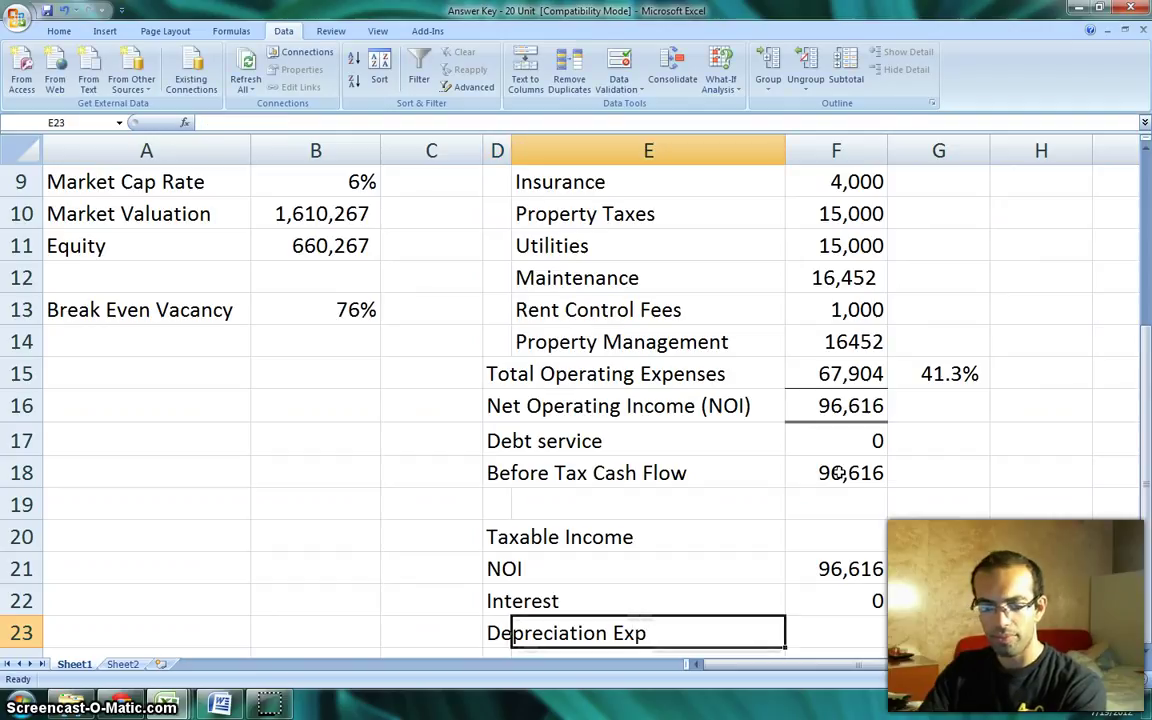
pyautogui.press('Tab')
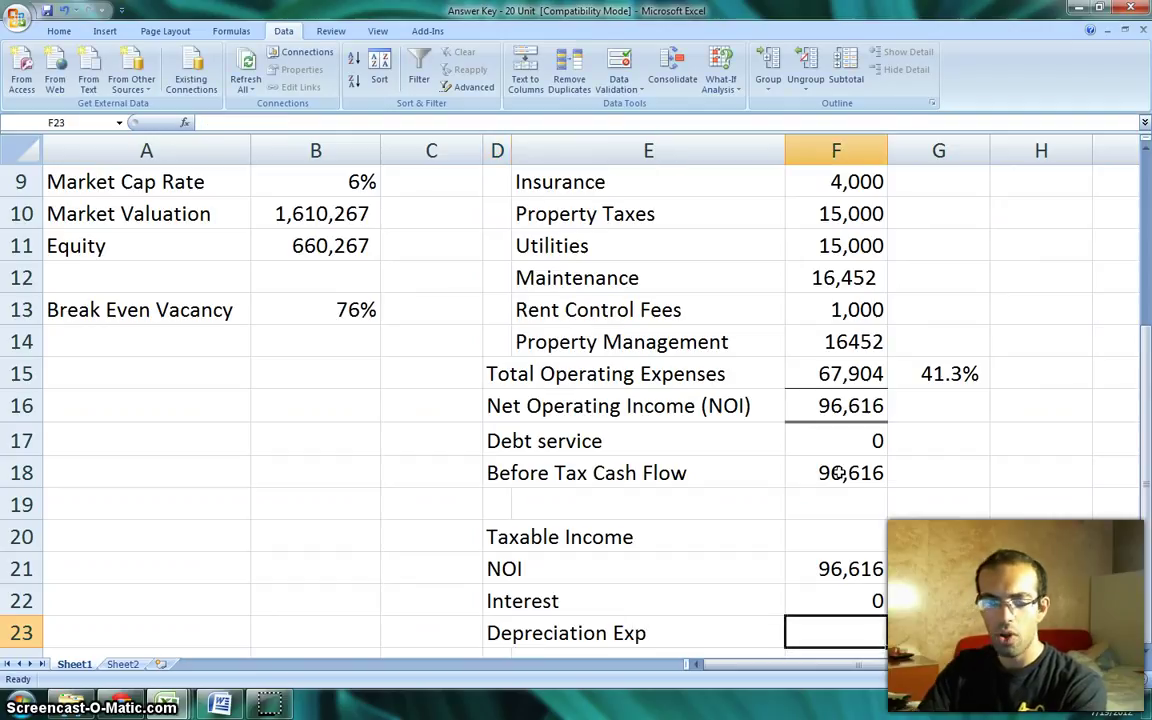
# Add a depreciation term input in row 15, with the label "Deprecation Term" in A15 and 27.5 in B15
pyautogui.click(182, 373)
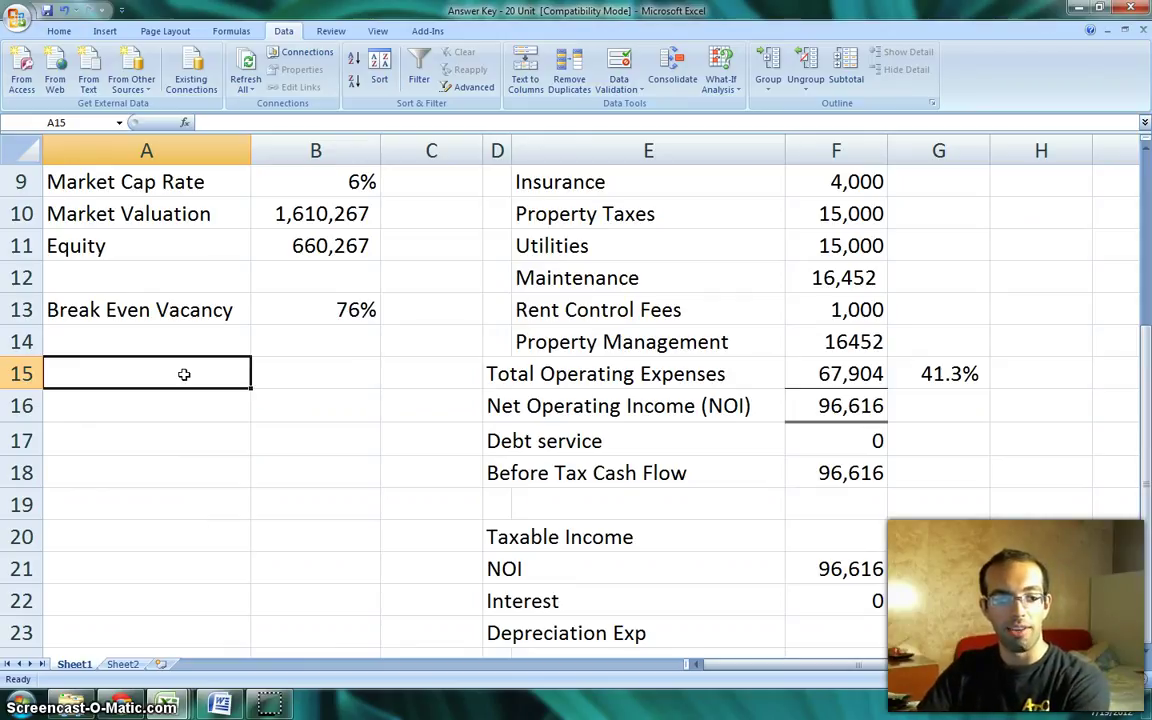
pyautogui.write('Dep')
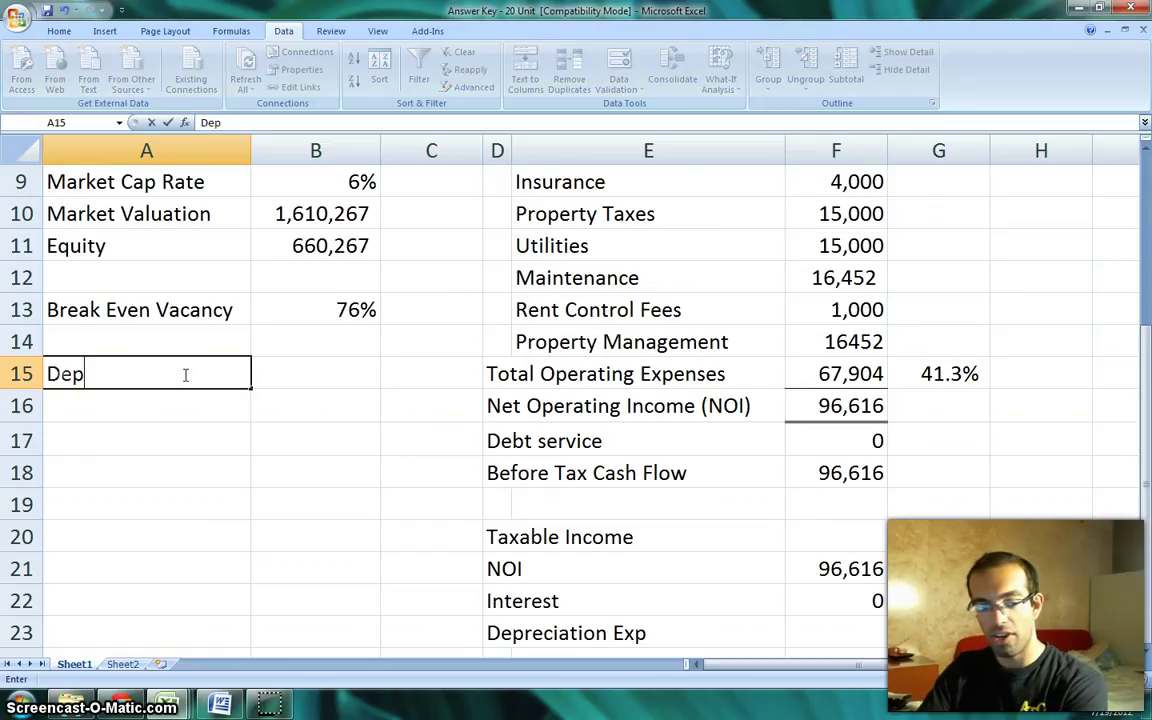
pyautogui.write('recat')
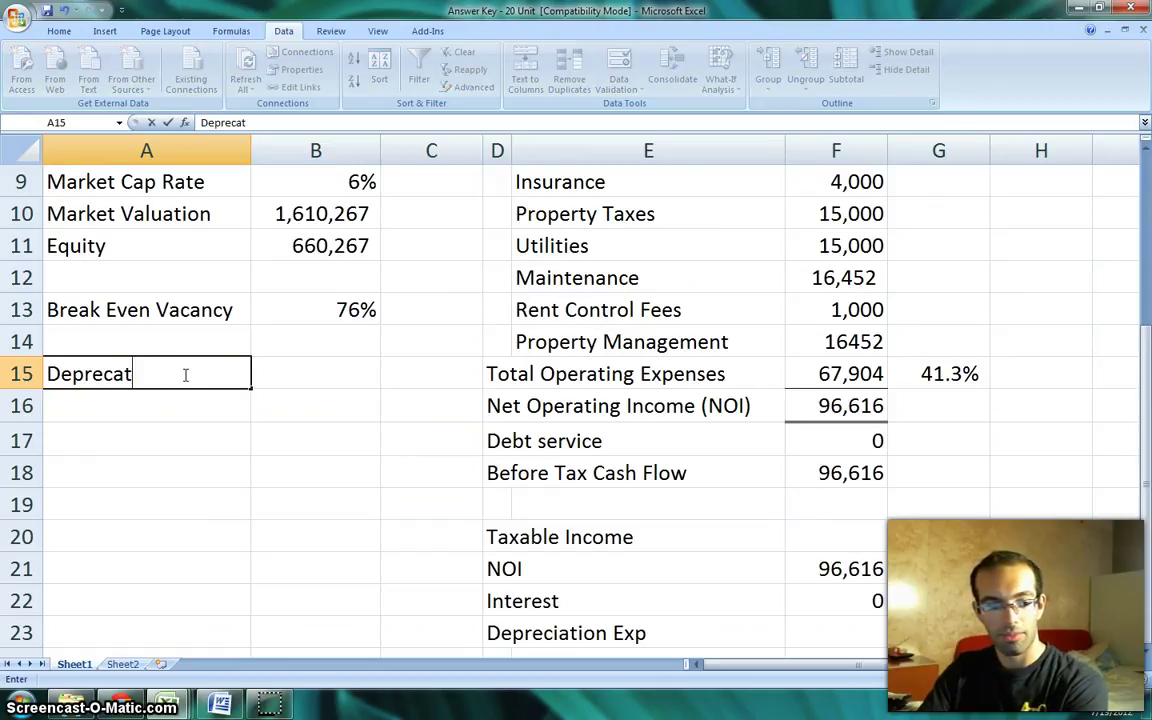
pyautogui.write('iion Term')
pyautogui.press('Tab')
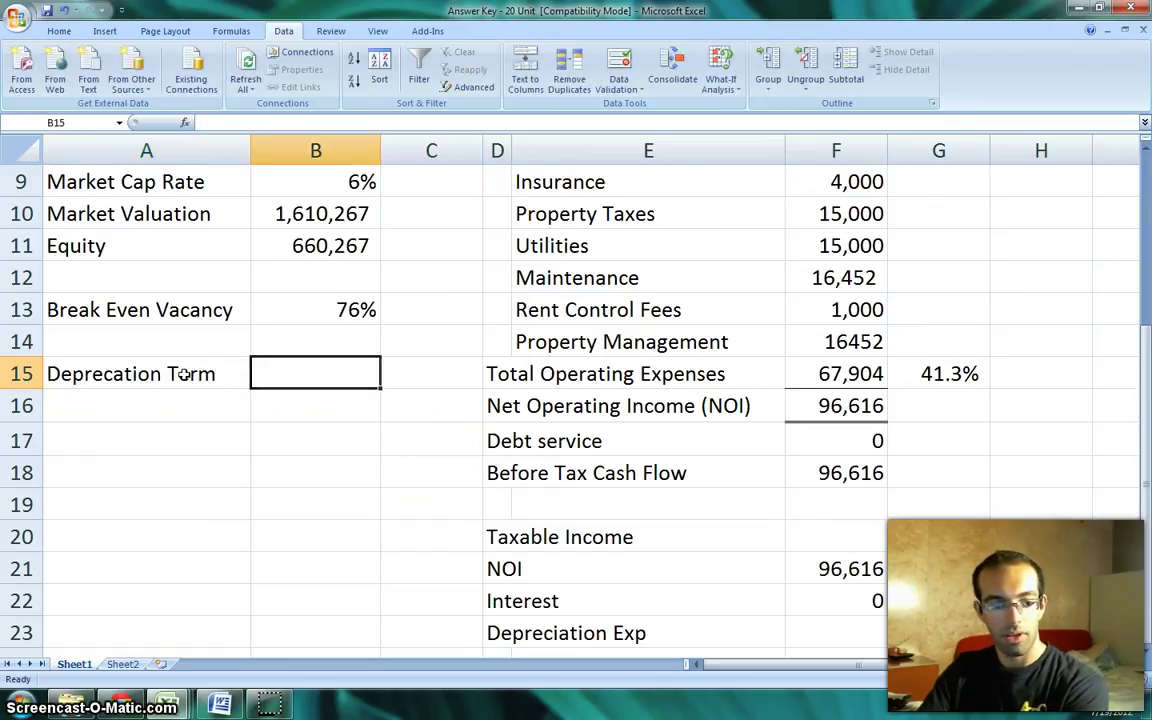
pyautogui.write('27.5')
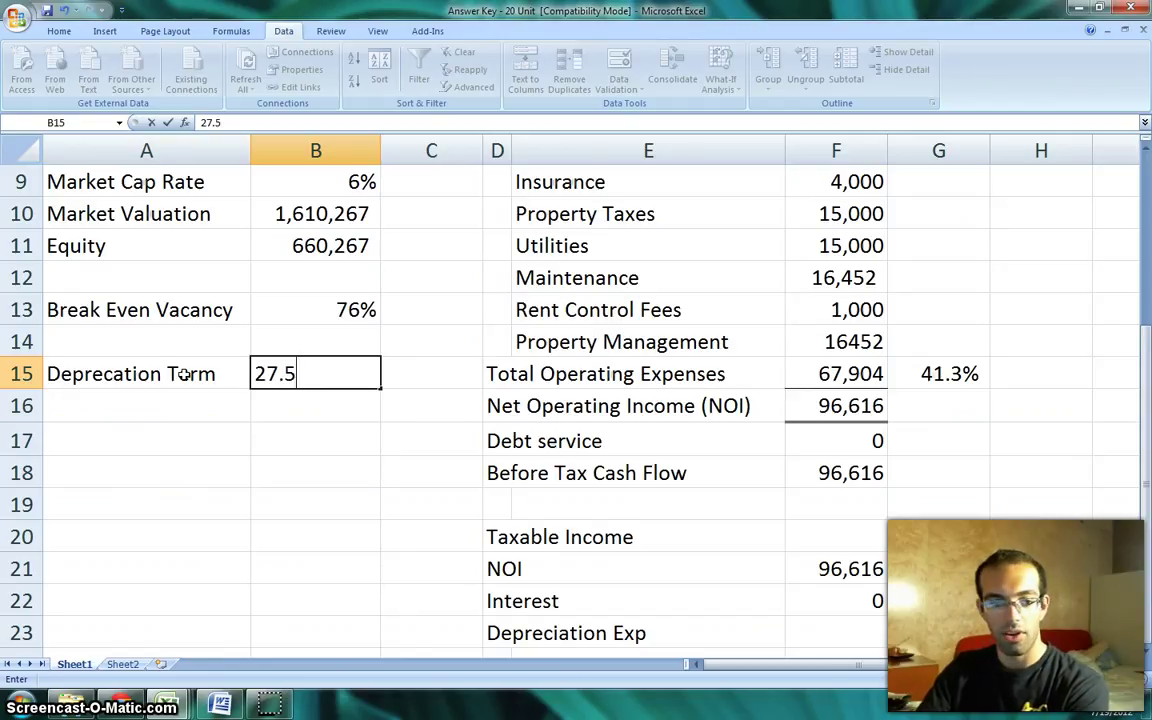
pyautogui.press('Return')
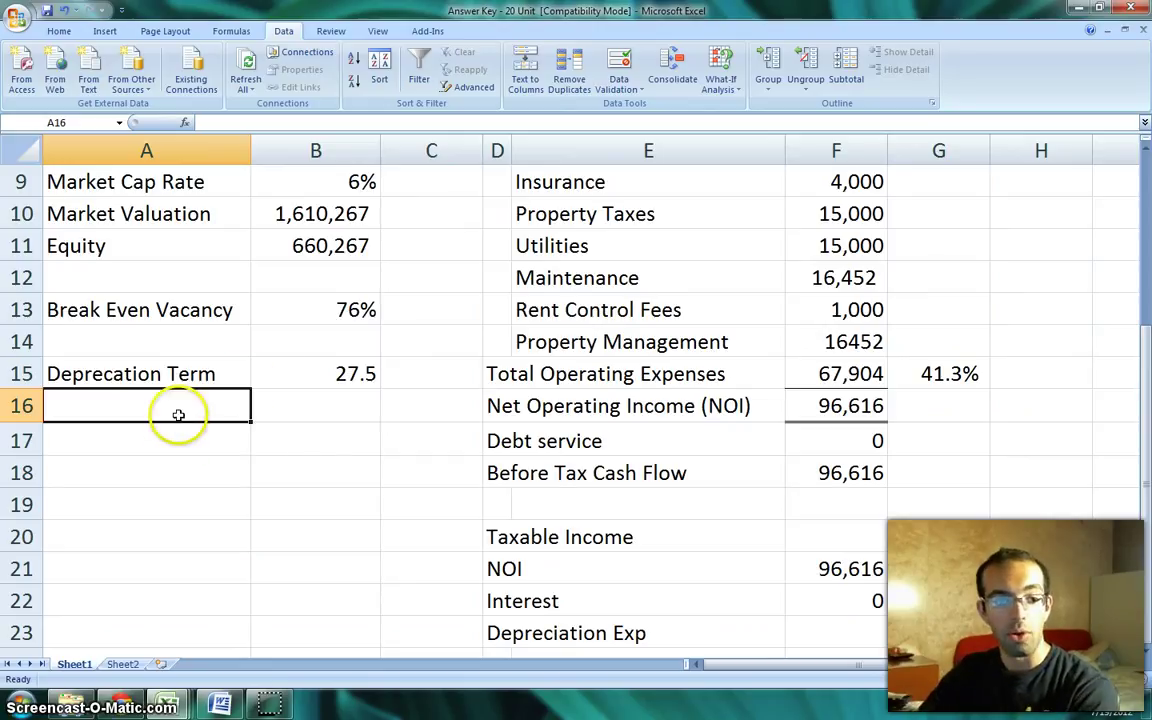
pyautogui.moveTo(177, 350); pyautogui.dragTo(221, 357)
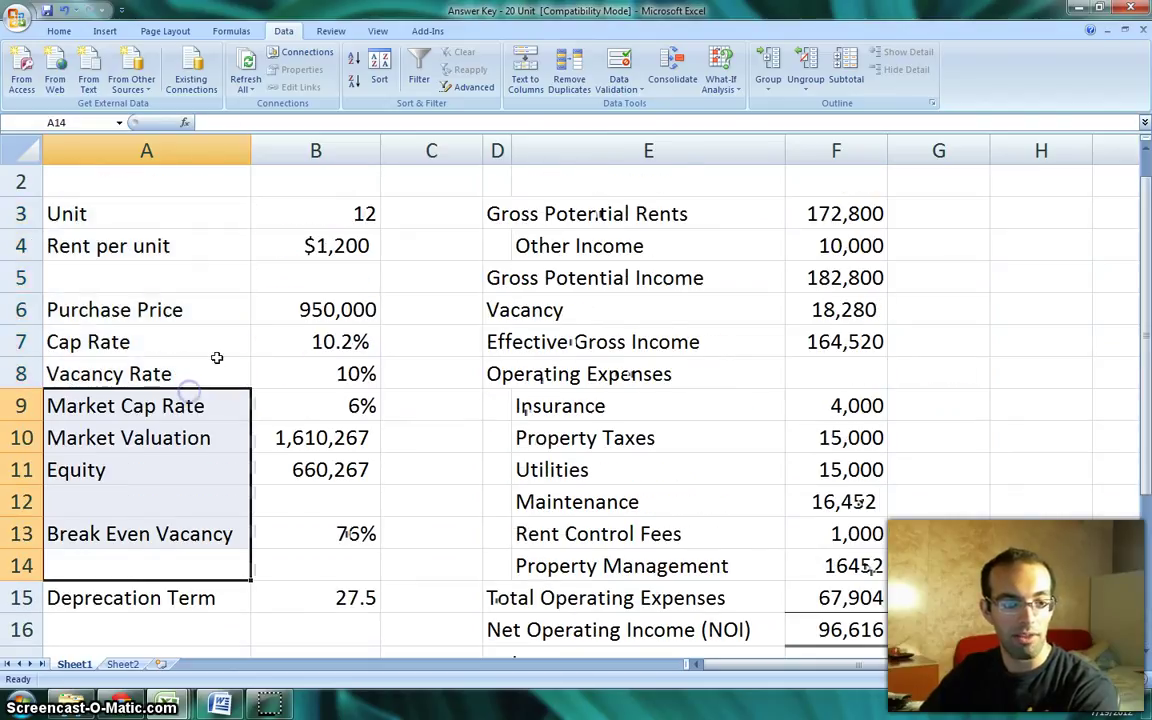
# Add a building value percentage in row 16, with the label "Building Value" in A16 and 60% in B16
pyautogui.click(286, 318)
pyautogui.click(141, 634)
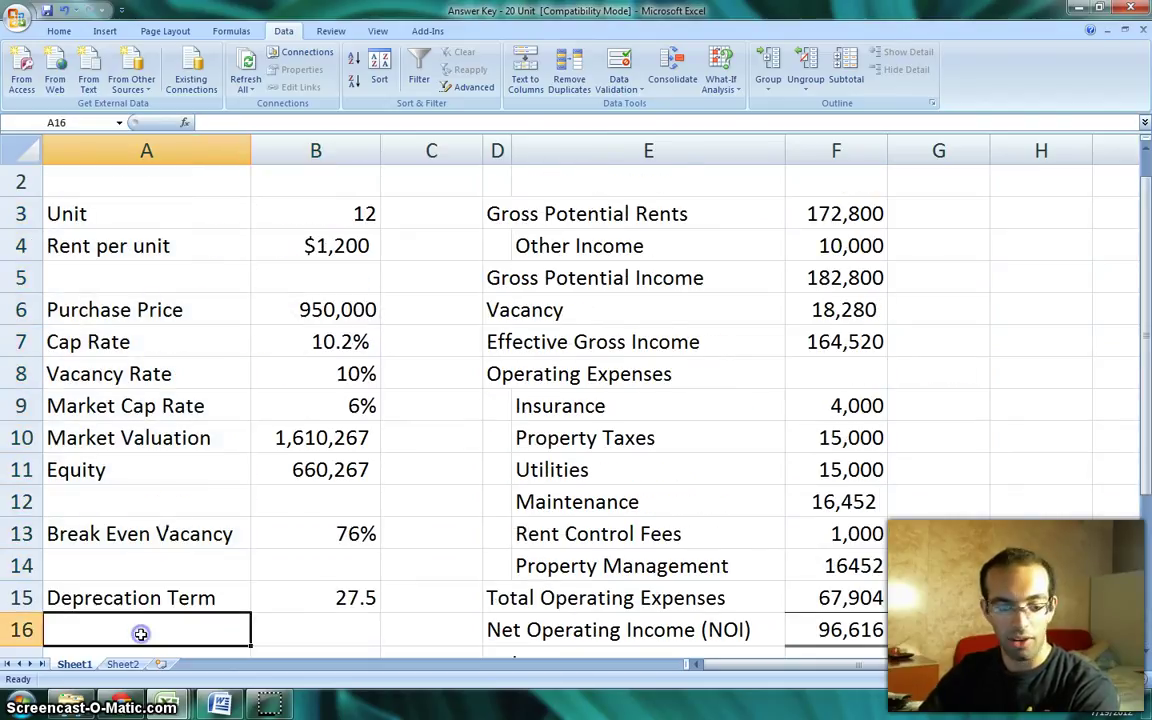
pyautogui.write('Building V')
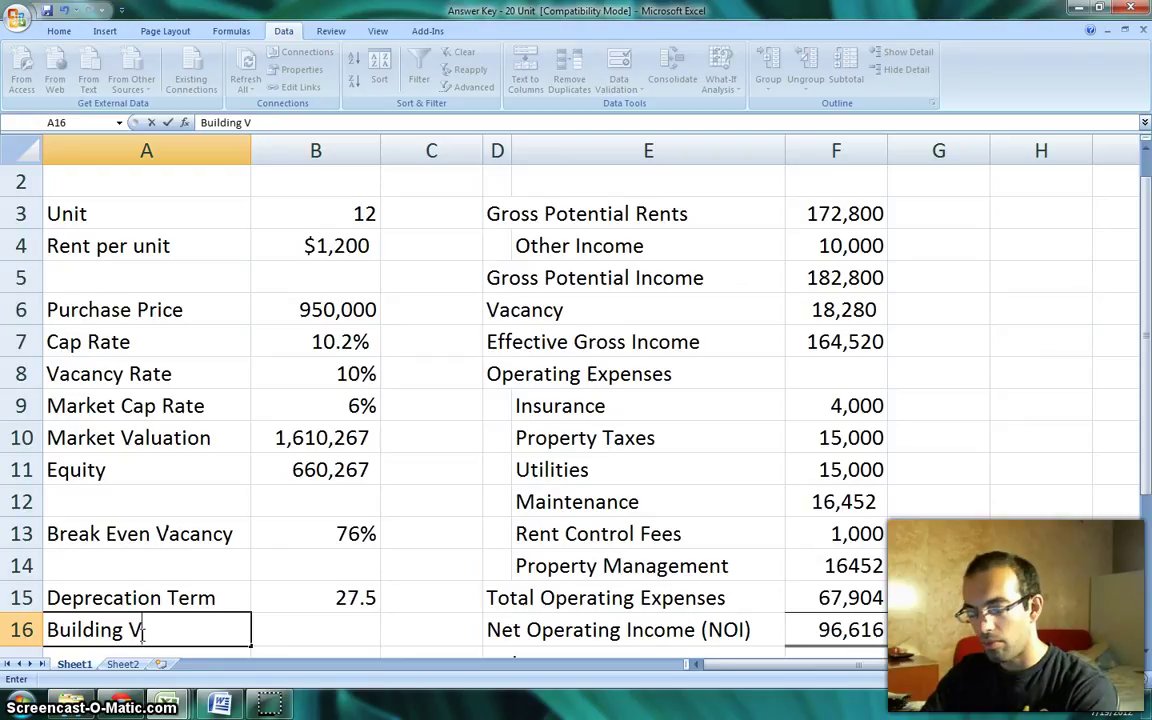
pyautogui.write('alue')
pyautogui.press('Tab')
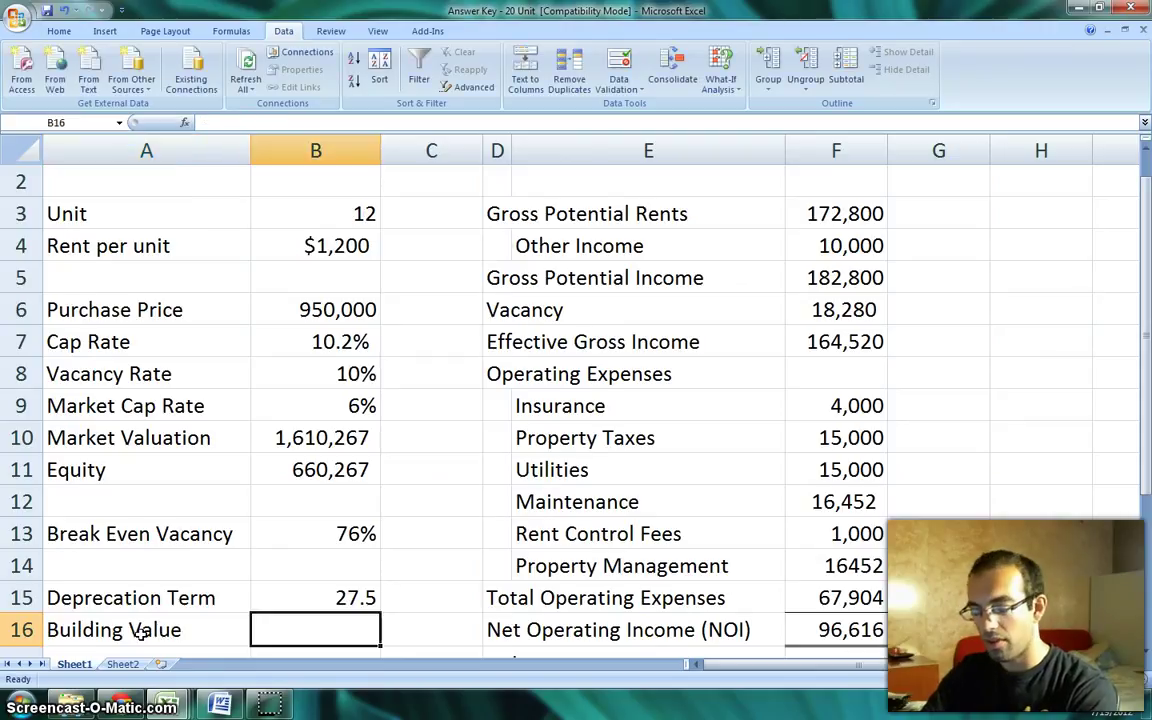
pyautogui.write('60%')
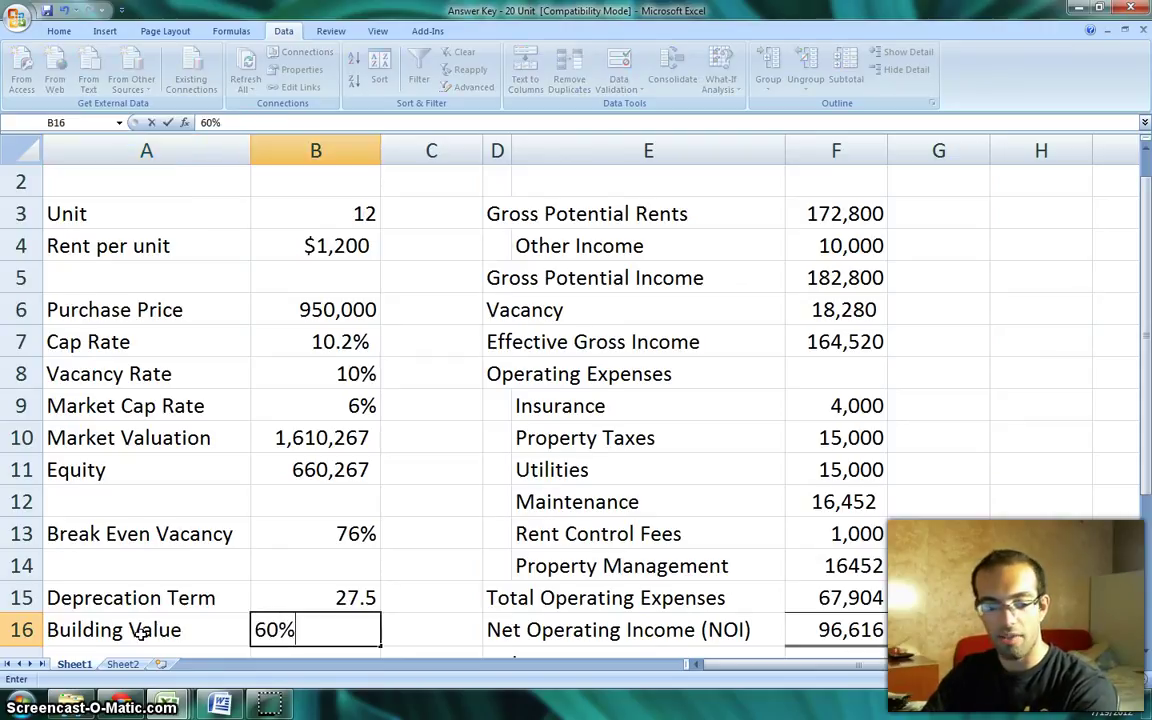
pyautogui.press('Return')
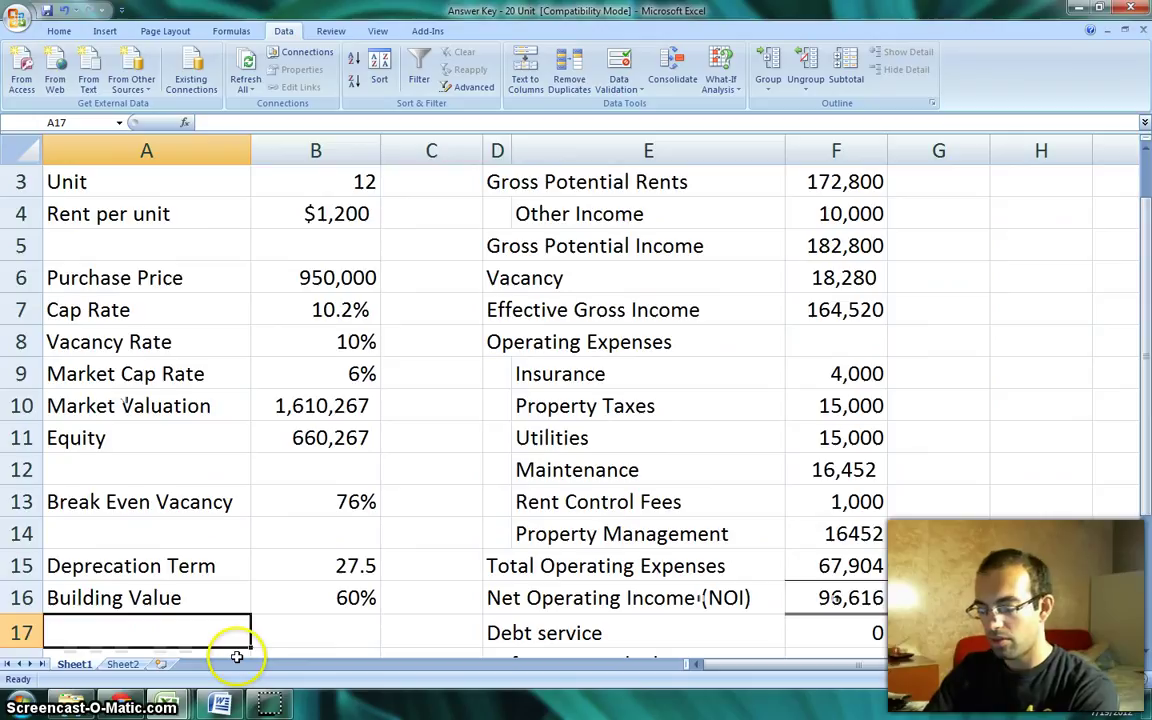
# Add a "Building Value" amount in row 17, calculated in B17 with =B6*B16 and formatted with a thousands separator and no decimals
pyautogui.write('Building V')
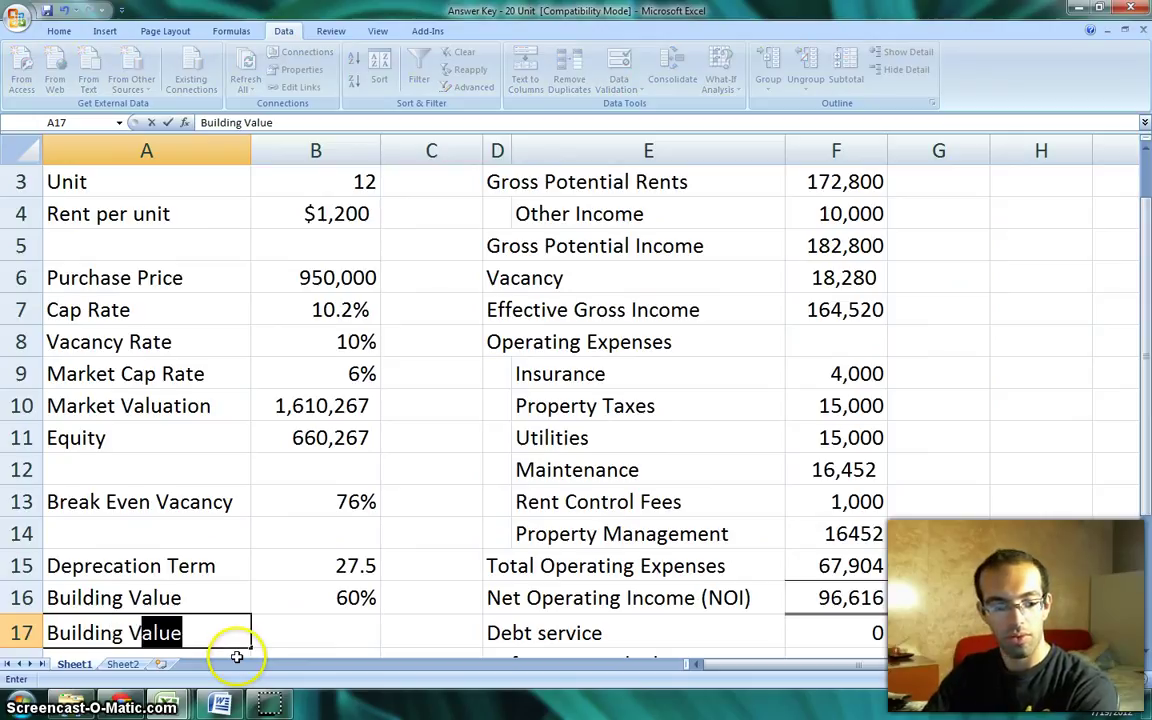
pyautogui.press('Tab')
pyautogui.write('=')
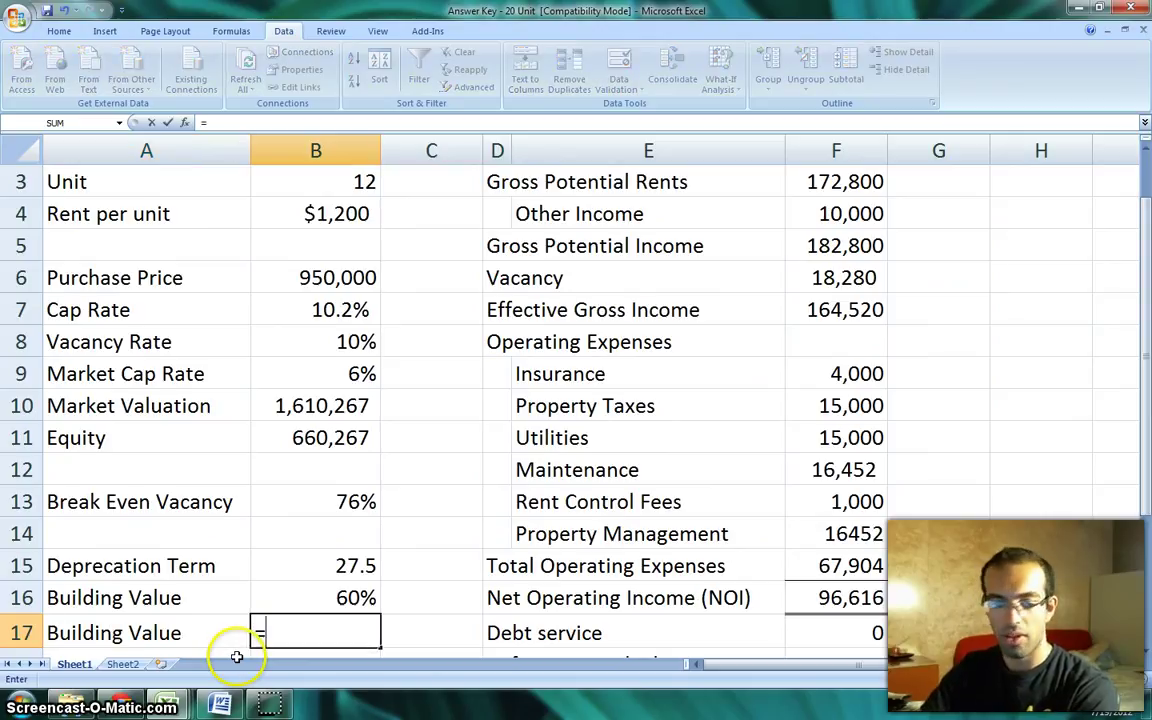
pyautogui.click(345, 277)
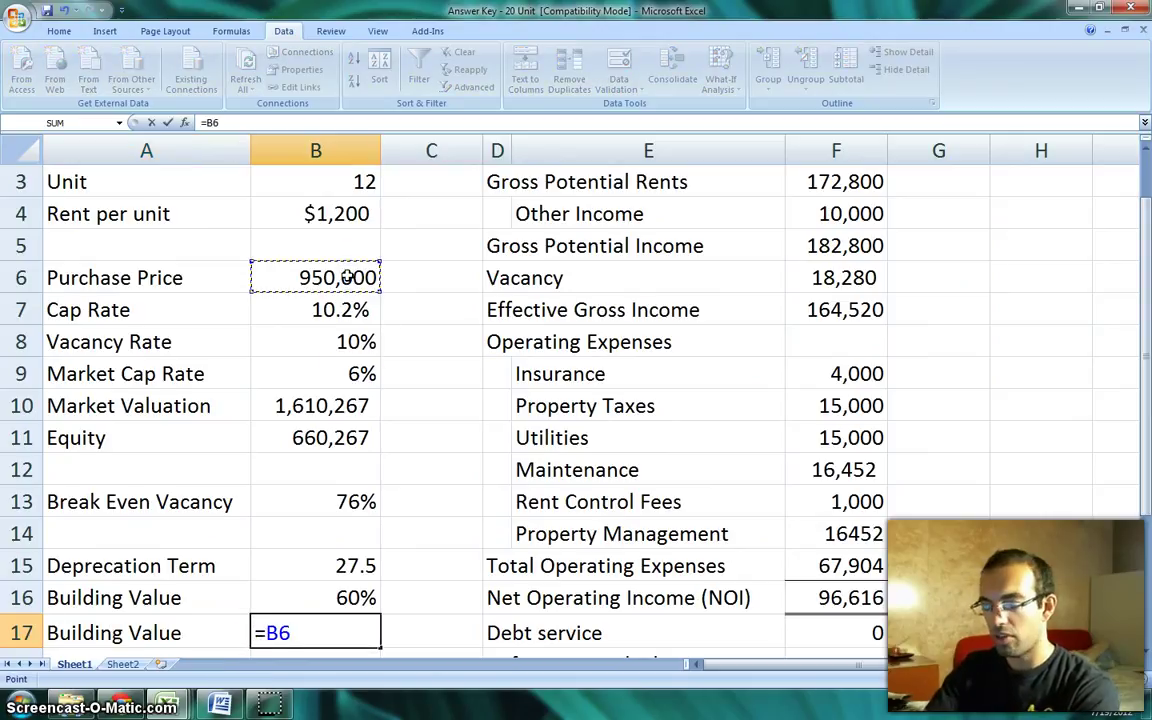
pyautogui.write('*')
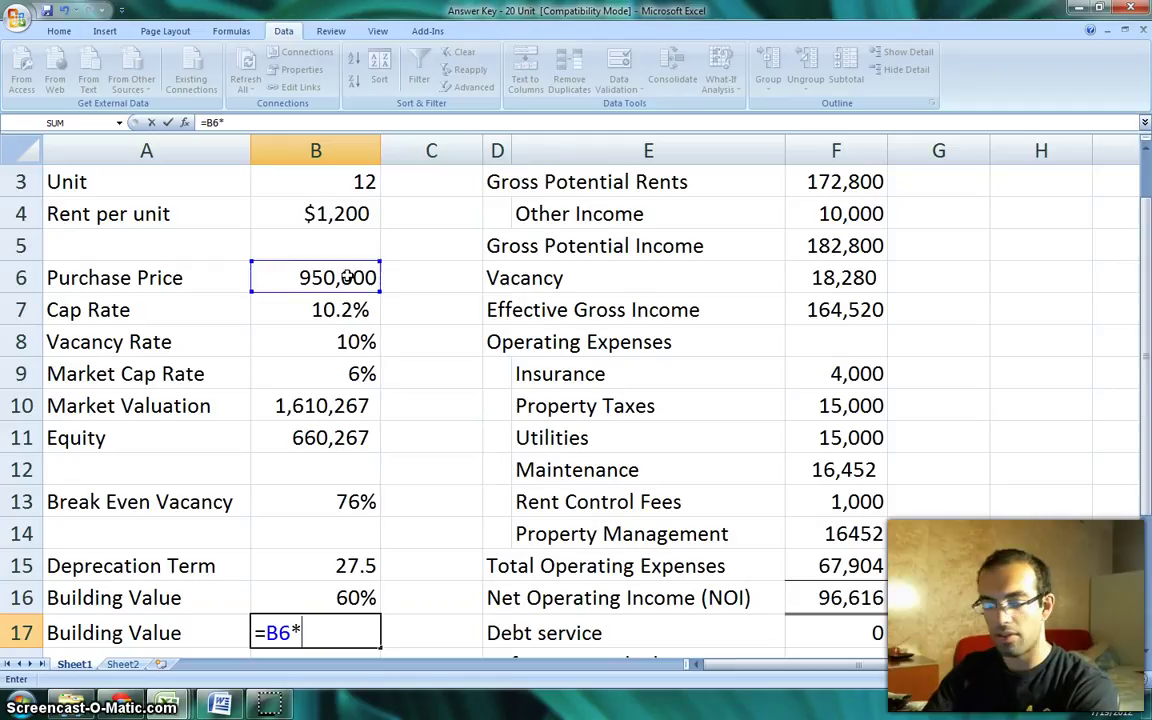
pyautogui.click(308, 602)
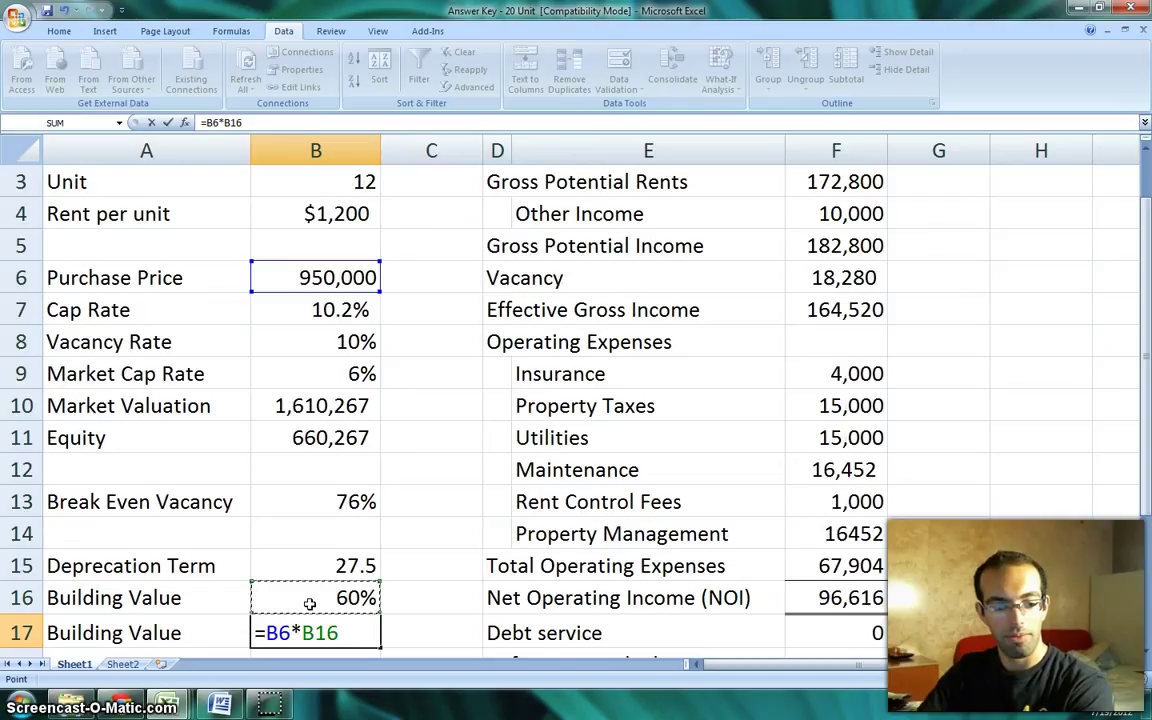
pyautogui.press('Return')
pyautogui.click(323, 600)
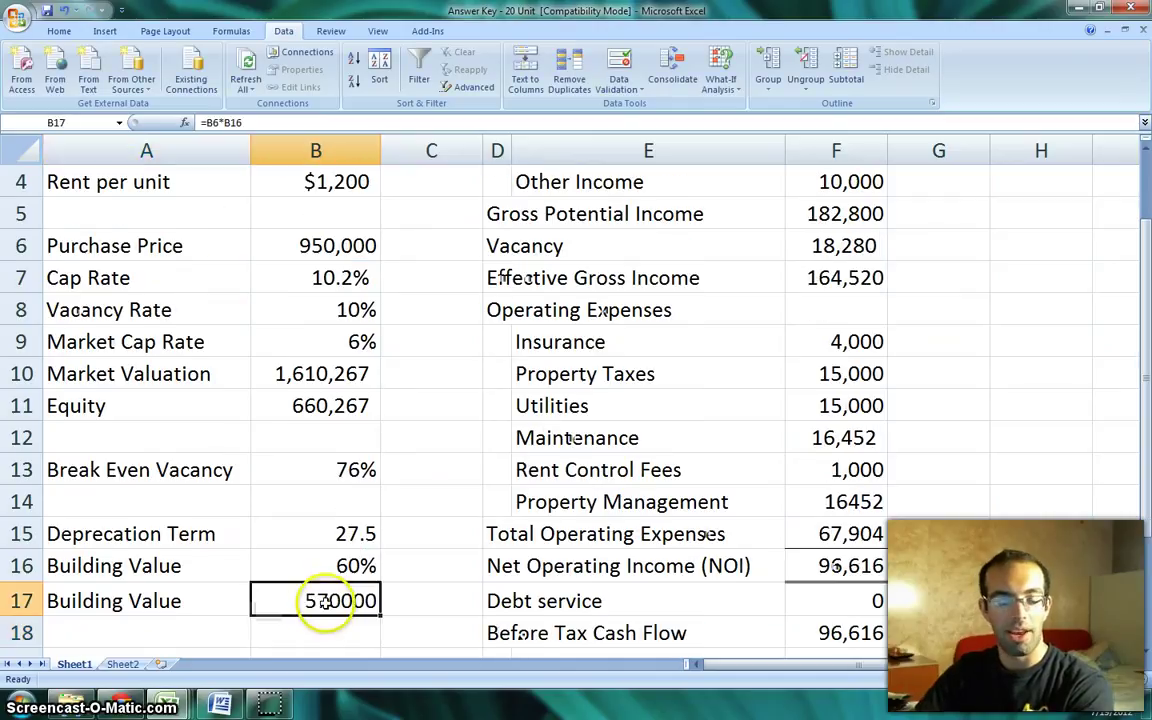
pyautogui.moveTo(284, 706)
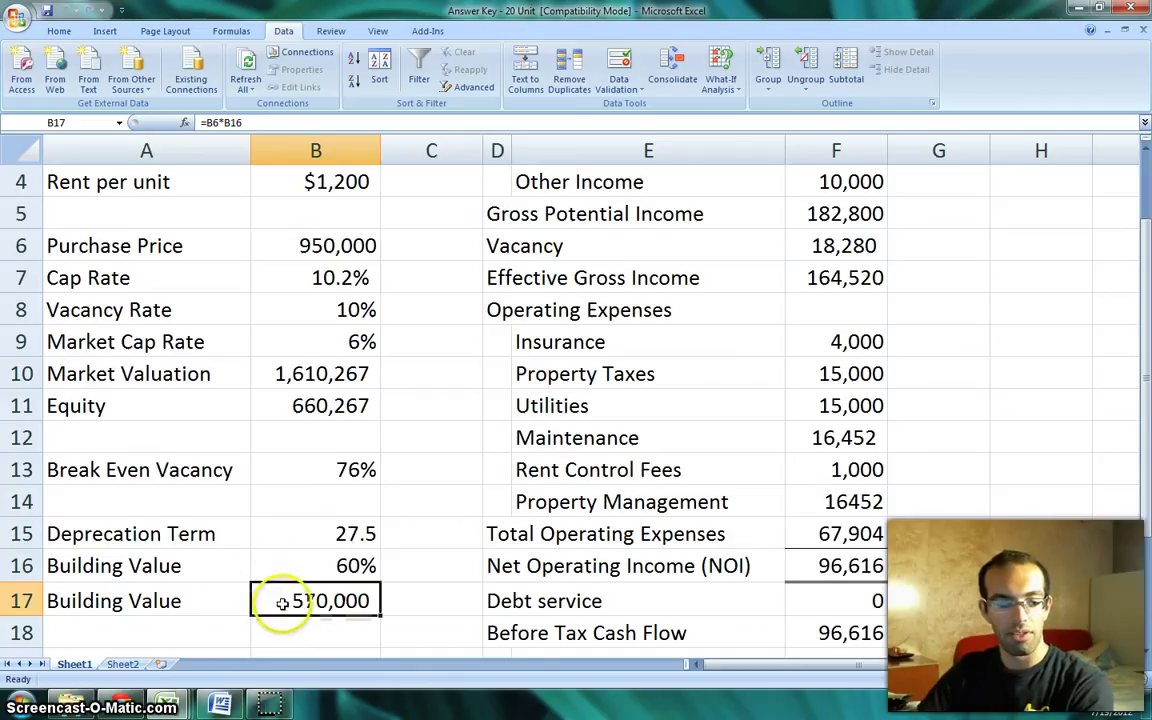
# Calculate the depreciation expense in F23 by dividing the building value by the depreciation term with =B17/B15
pyautogui.click(329, 627)
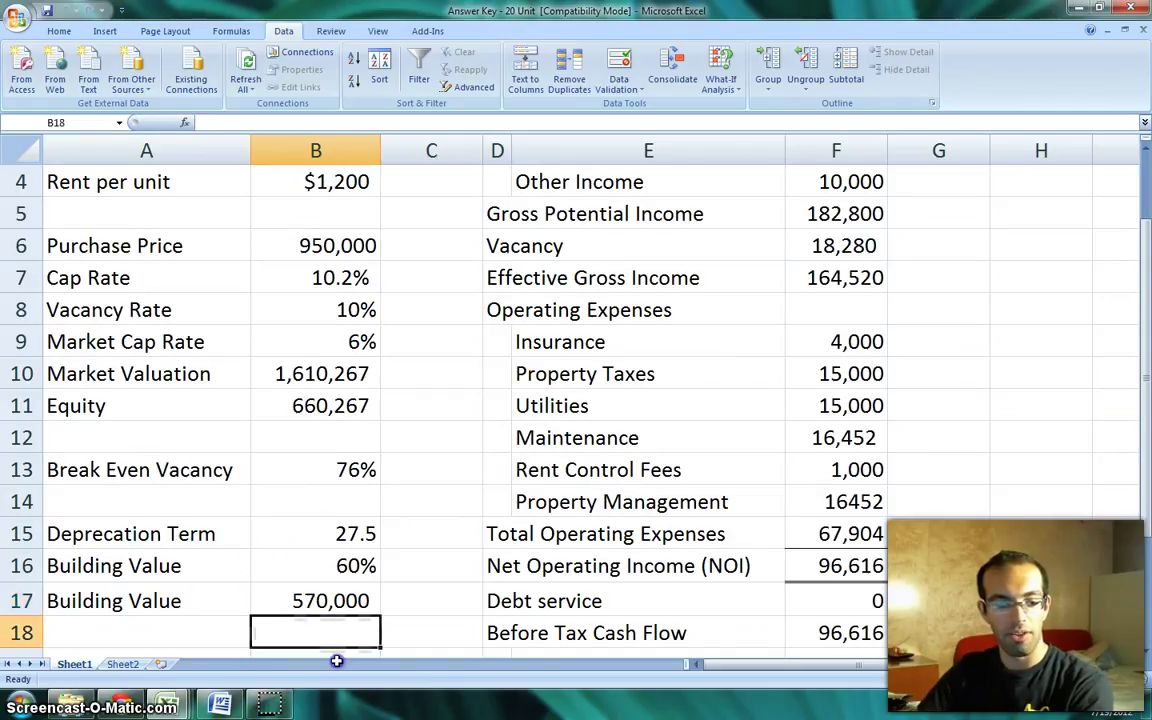
pyautogui.scroll(-1, 342, 589)
pyautogui.moveTo(576, 630); pyautogui.dragTo(586, 661)
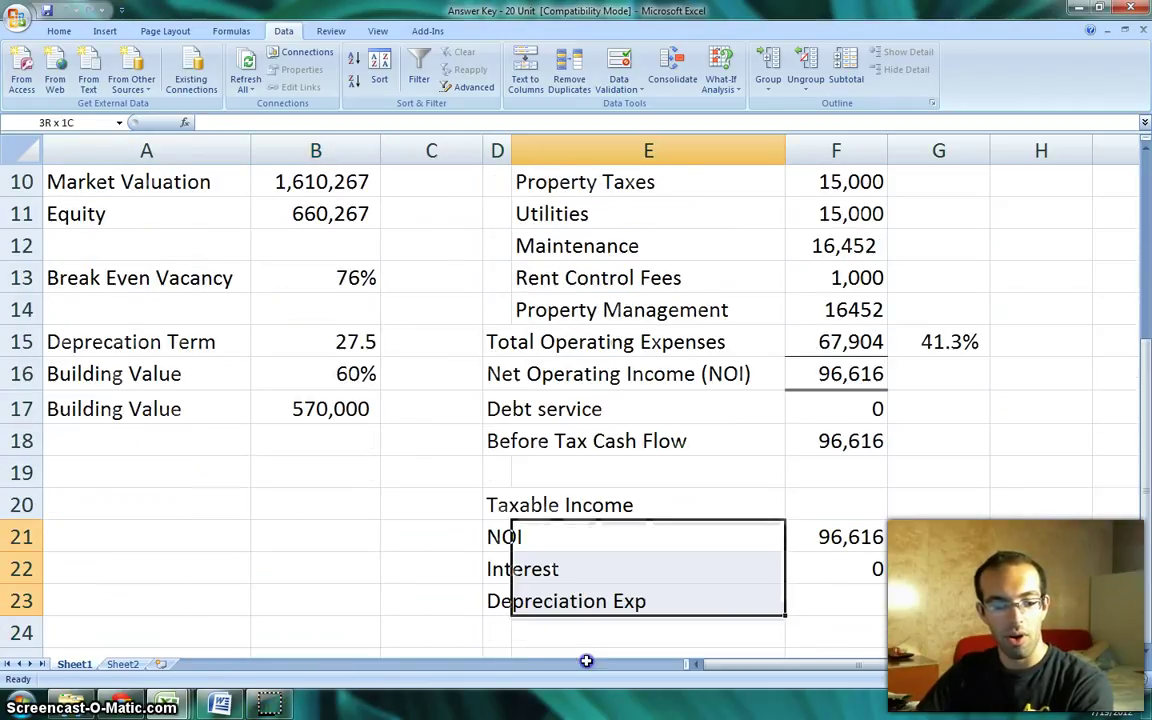
pyautogui.click(849, 593)
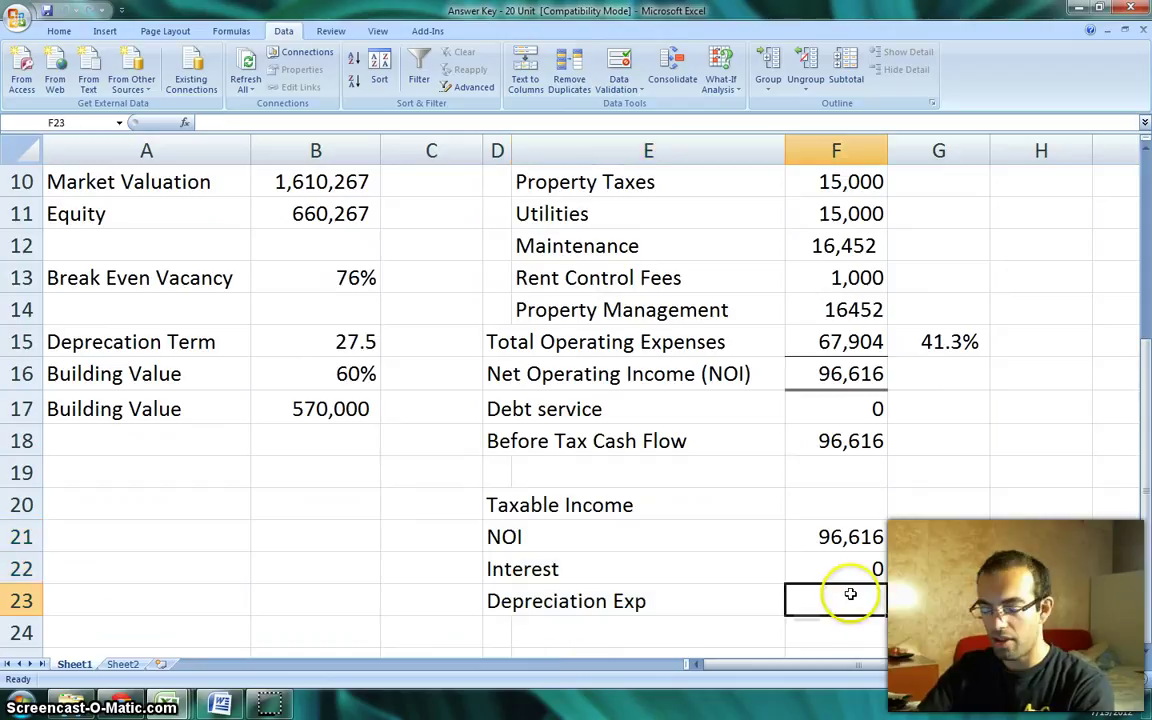
pyautogui.write('=')
pyautogui.click(338, 404)
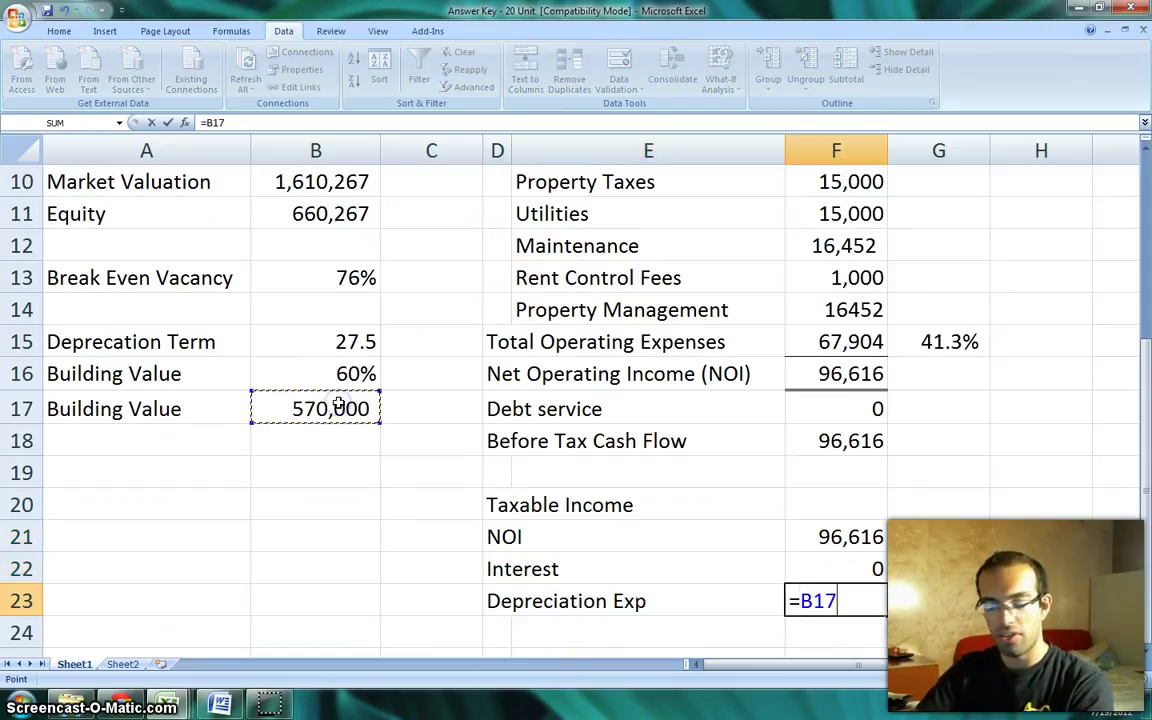
pyautogui.write('/')
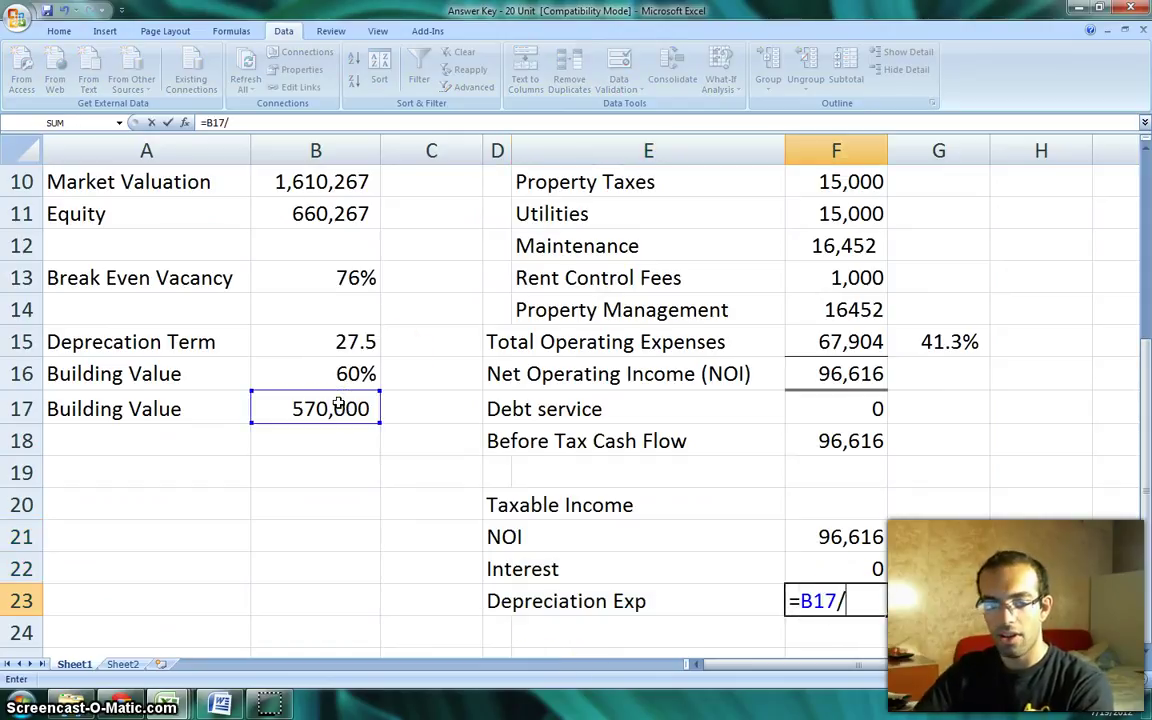
pyautogui.click(329, 344)
pyautogui.press('Return')
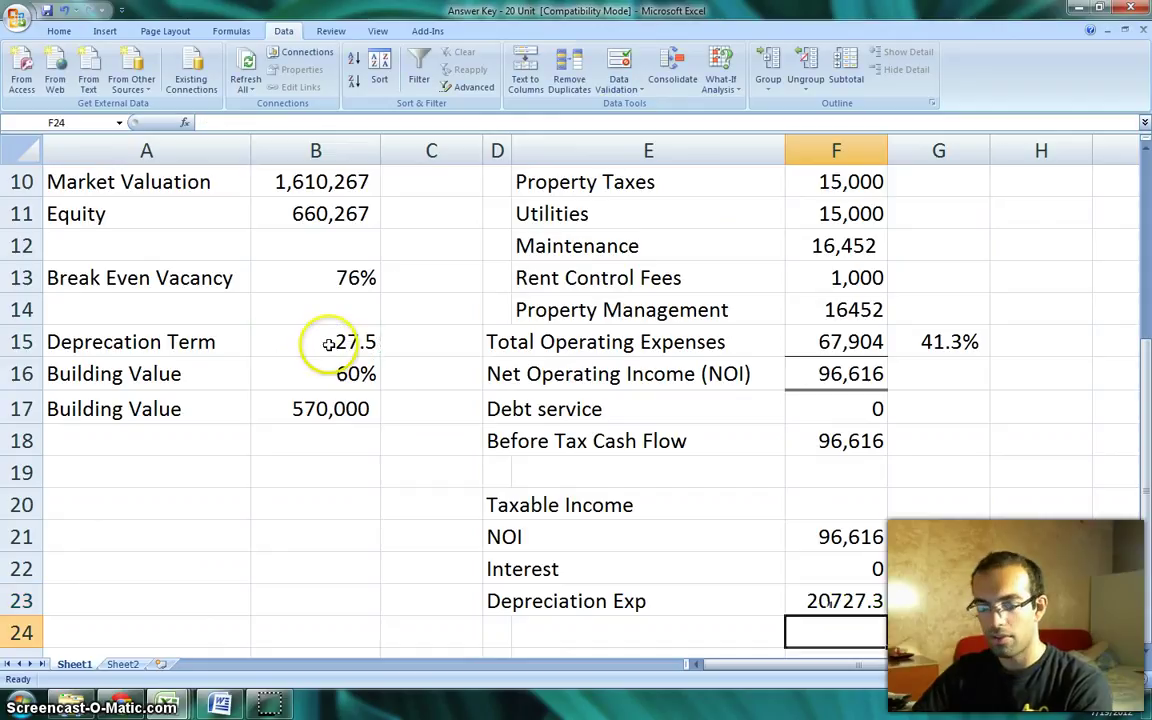
# Format the depreciation expense in F23 with a thousands separator and no decimals
pyautogui.click(818, 596)
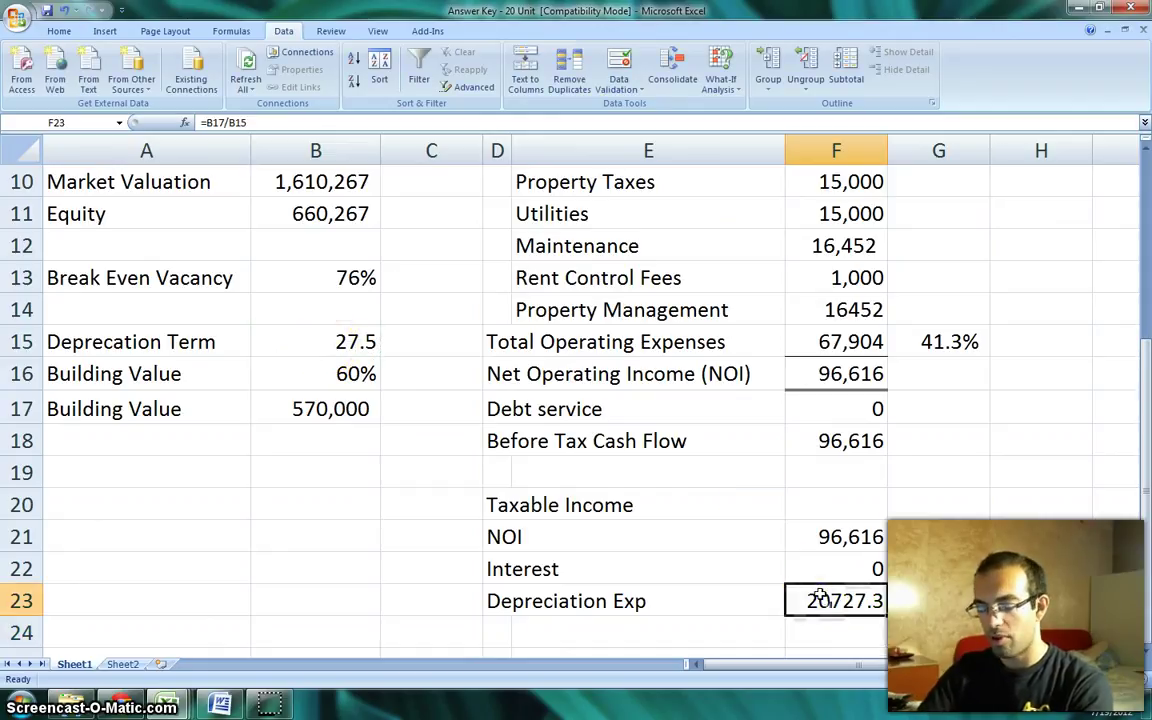
pyautogui.hotkey('ctrl', 'shift', '1')
pyautogui.hotkey('ctrl', 'shift', '1')
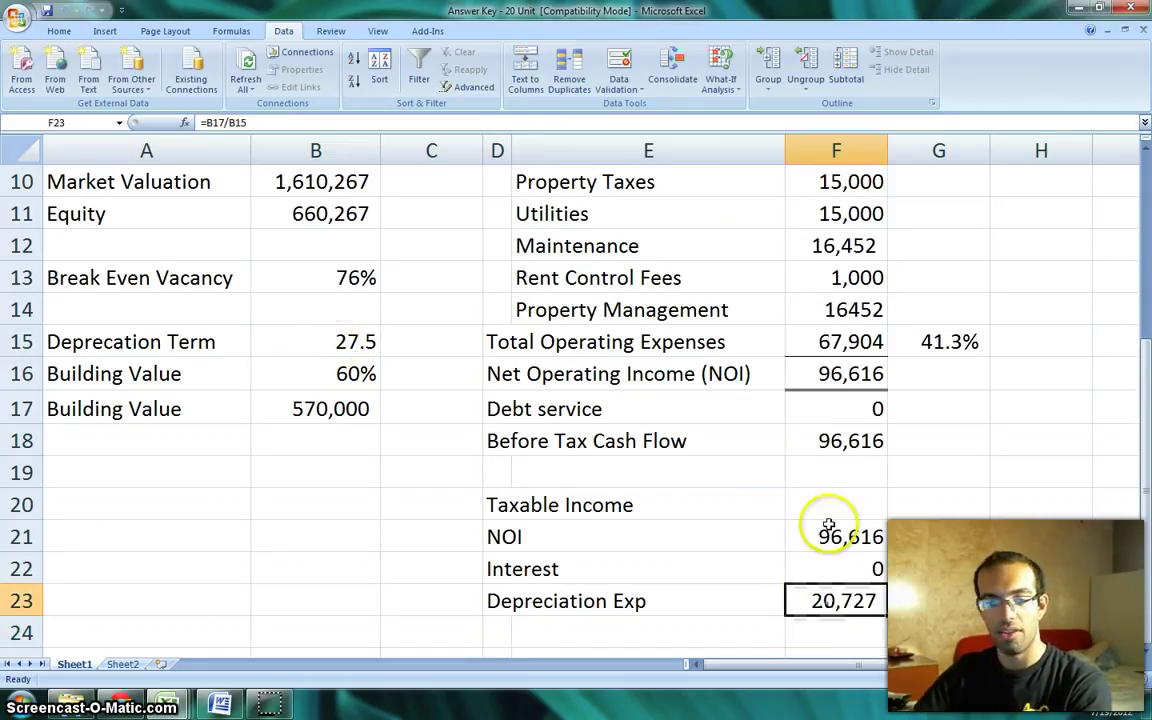
pyautogui.click(843, 606)
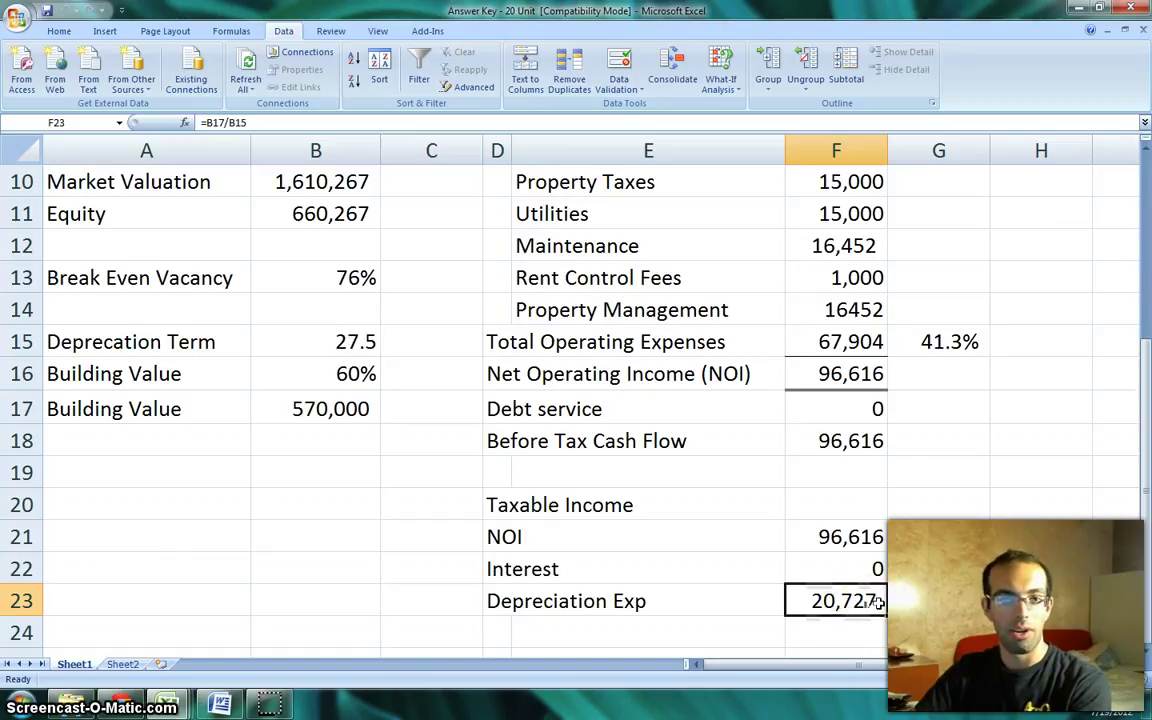
pyautogui.moveTo(876, 601); pyautogui.dragTo(846, 551)
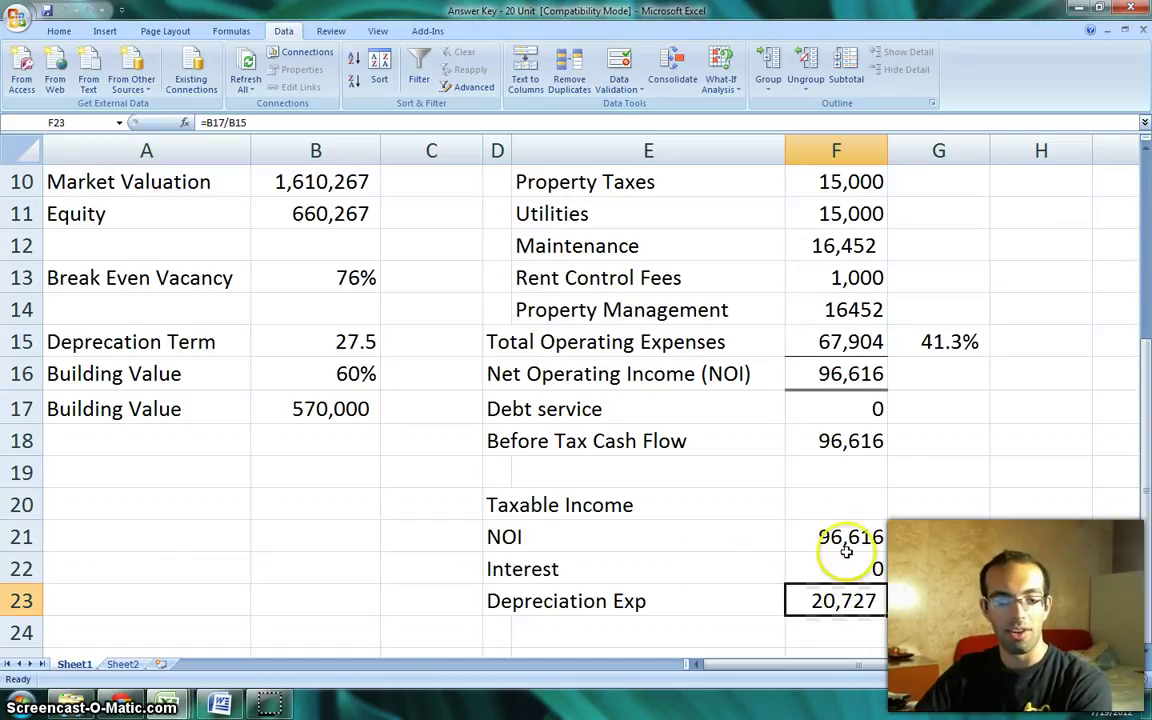
# Add a "Taxable Income" row below the depreciation expense, with the label in D24 and the formula =F21-F22-F23 in F24
pyautogui.click(495, 633)
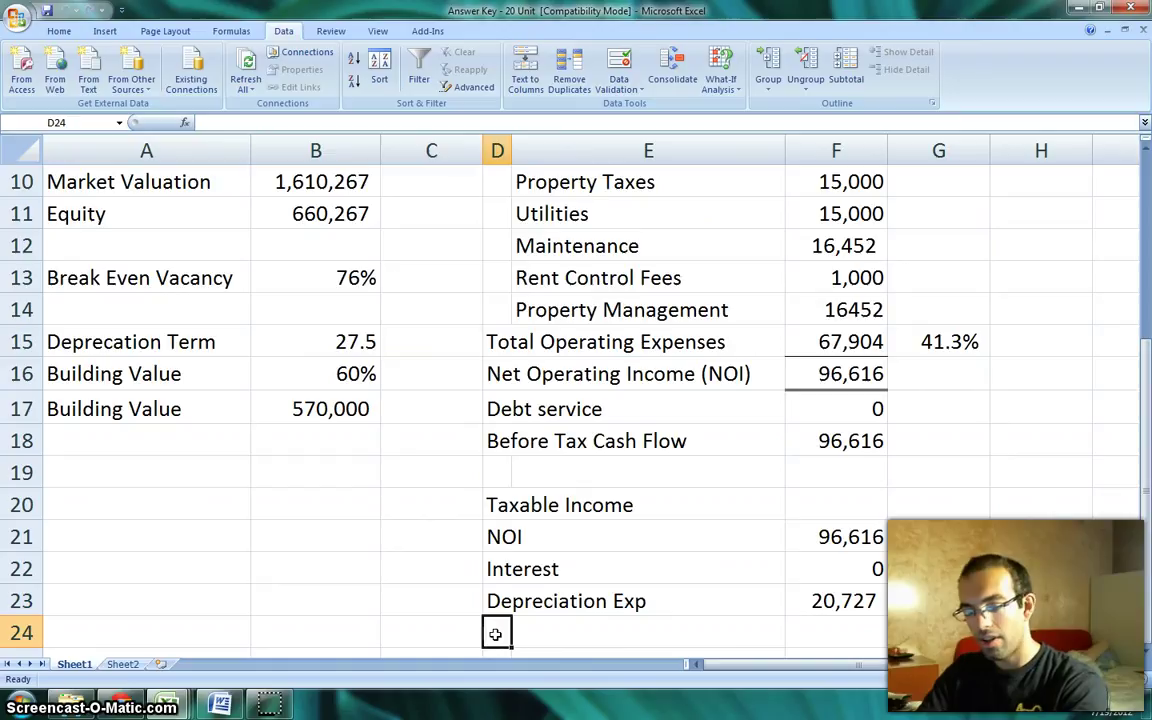
pyautogui.write('Tqaxable Inc')
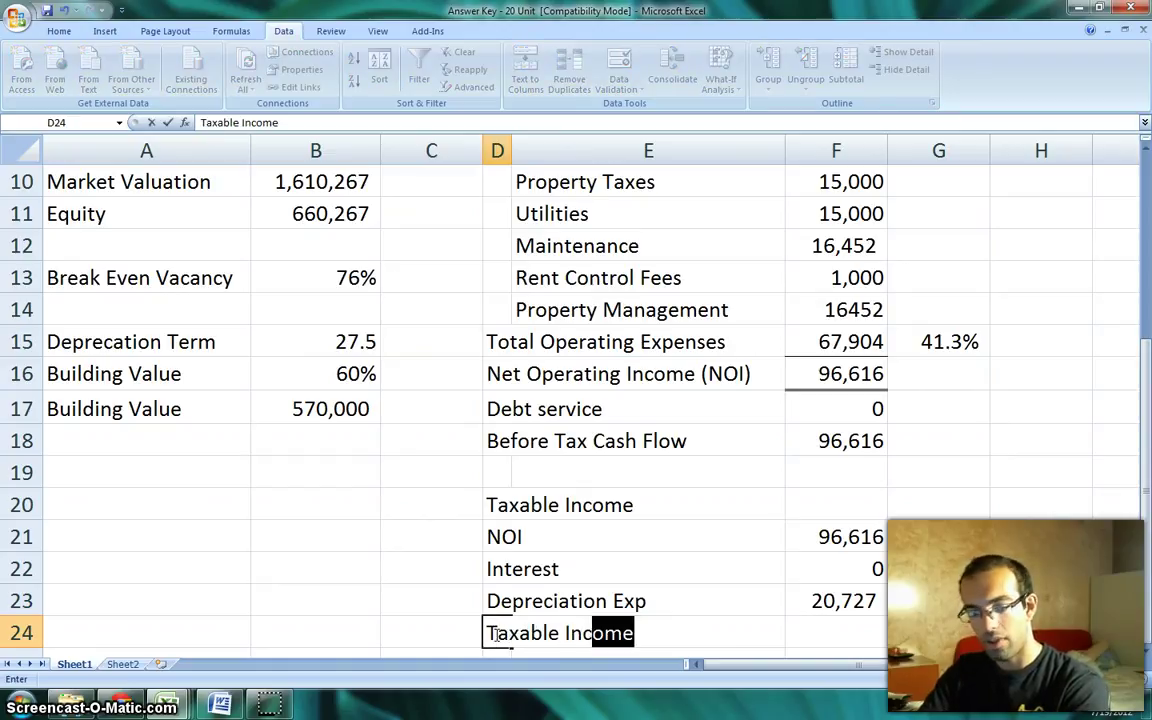
pyautogui.press('Tab')
pyautogui.press('Tab')
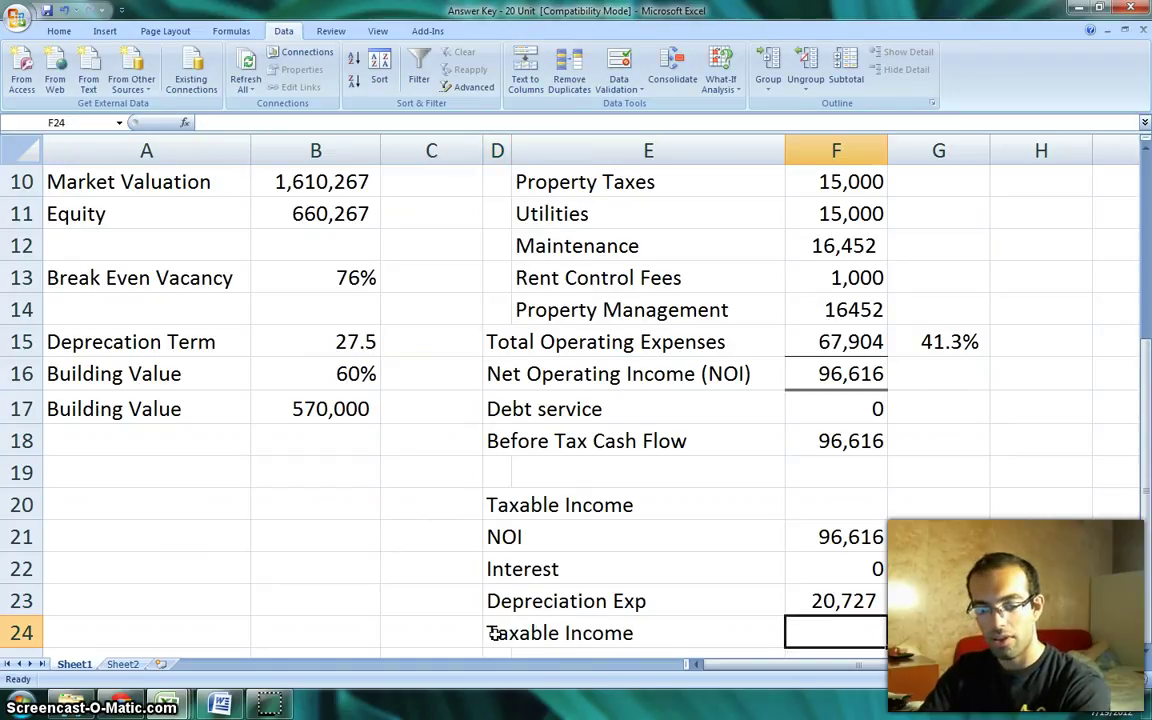
pyautogui.write('=')
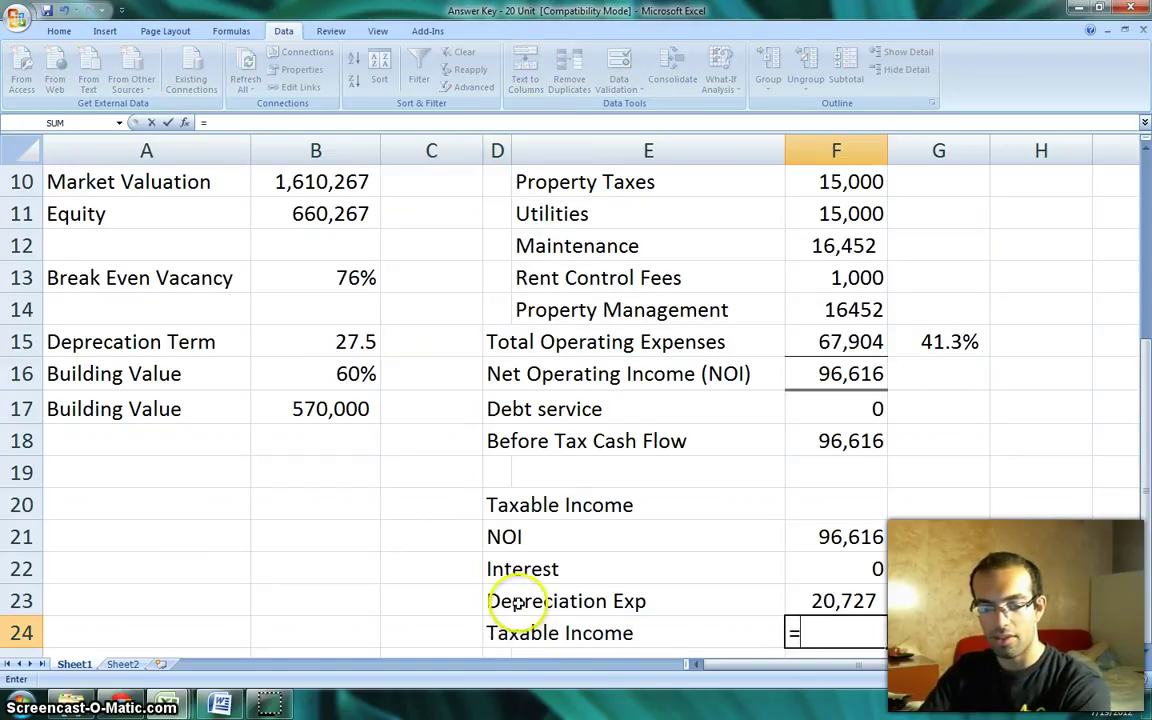
pyautogui.click(833, 537)
pyautogui.write('-')
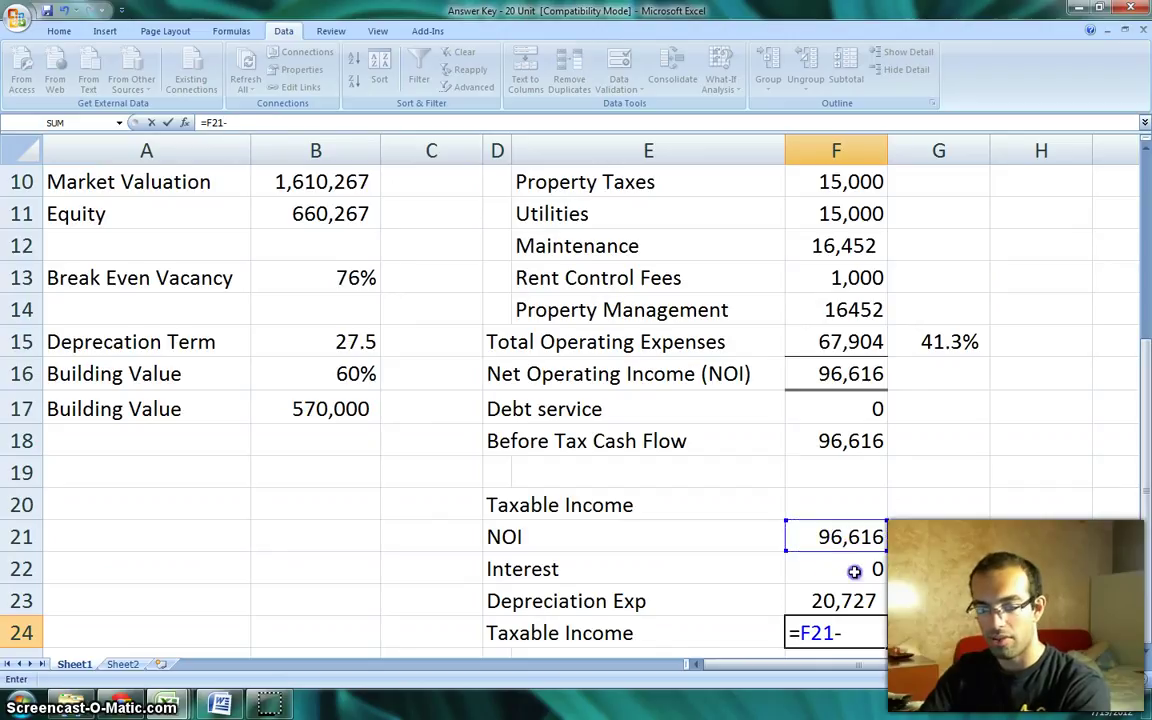
pyautogui.click(855, 572)
pyautogui.write('-')
pyautogui.click(859, 599)
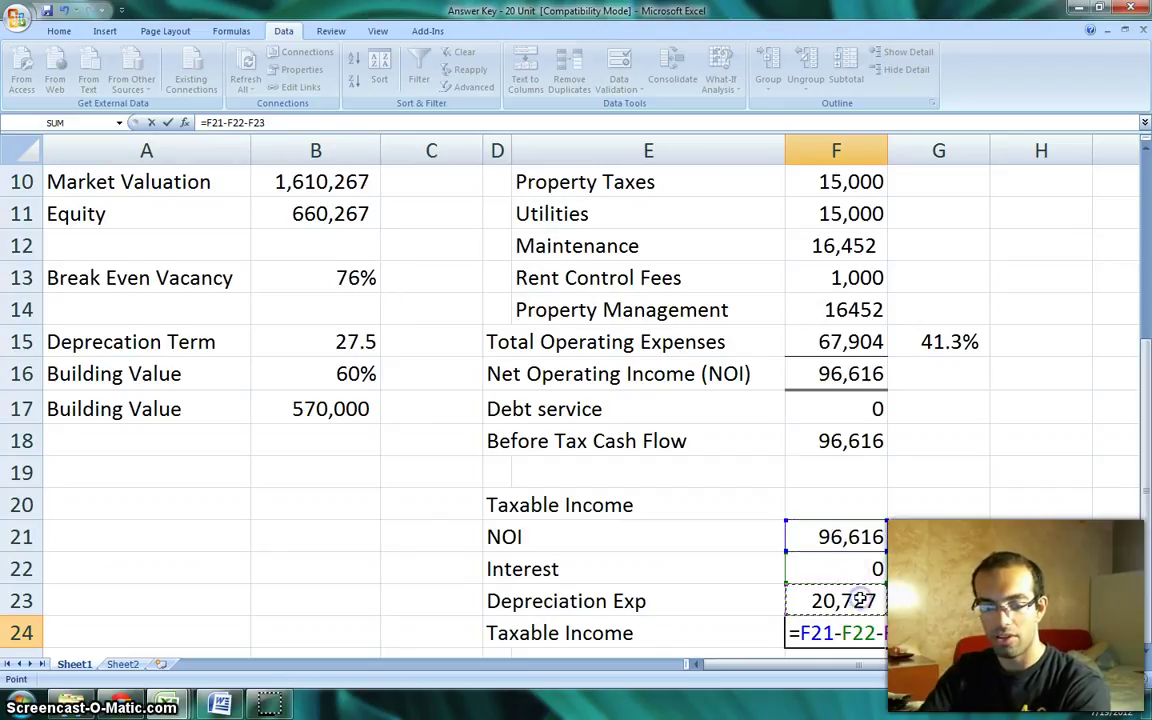
pyautogui.press('Return')
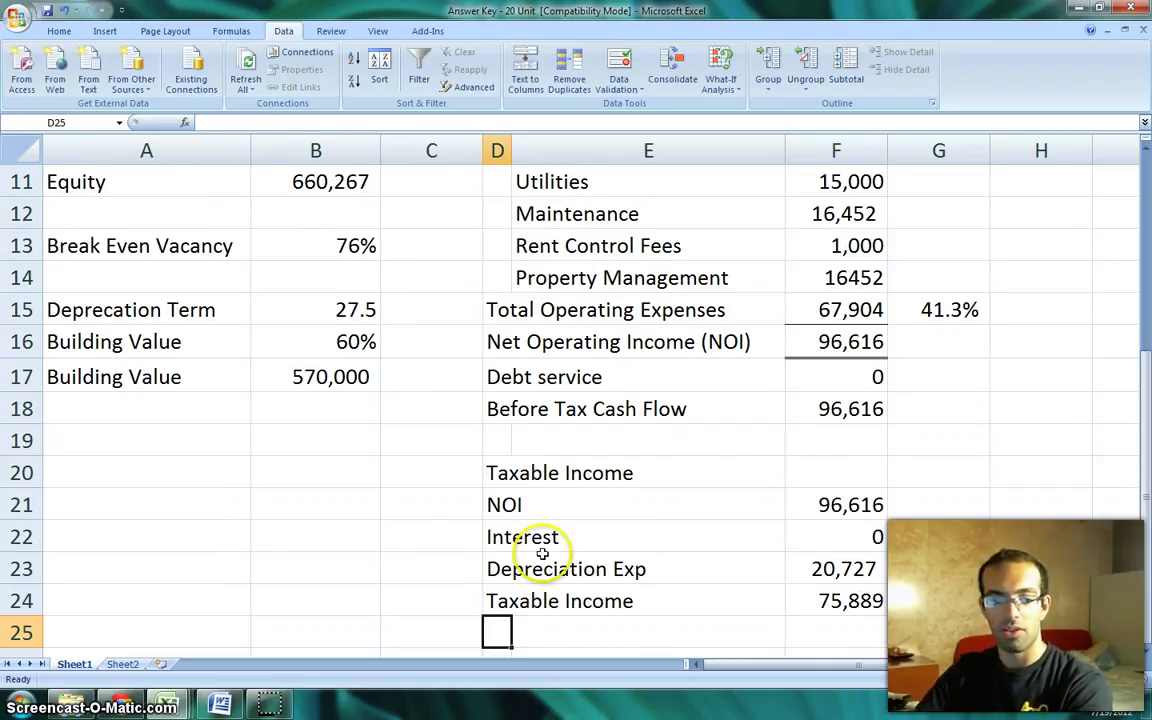
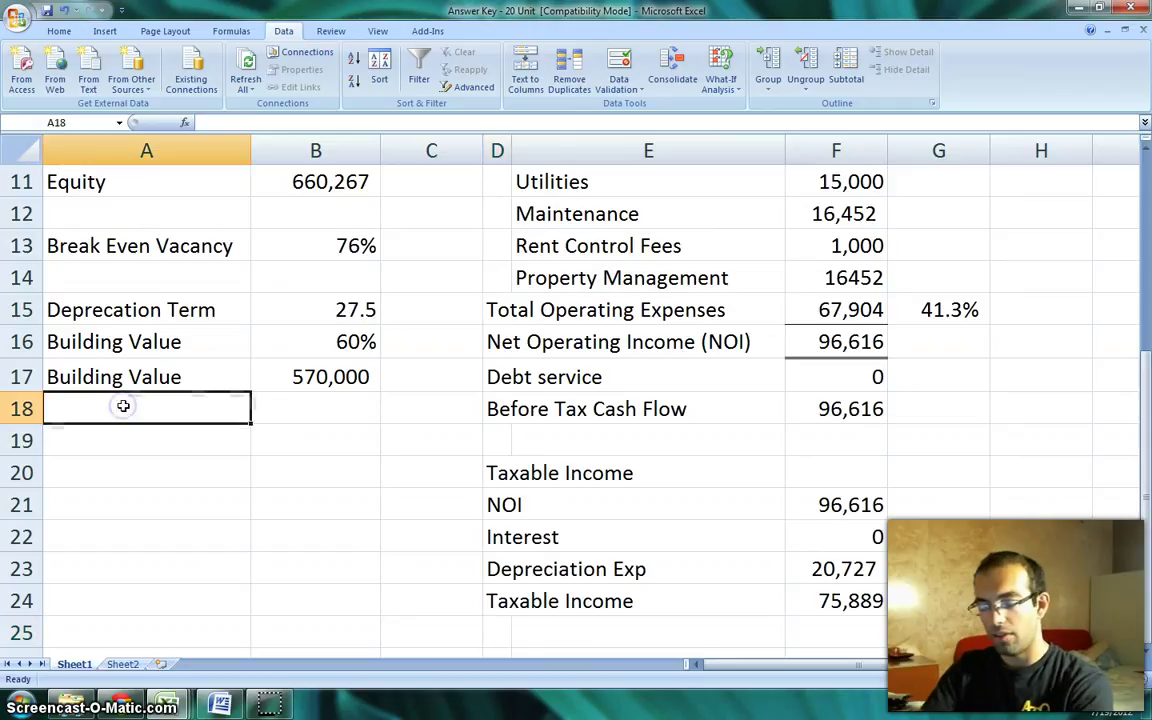
# Add an "Income Tax Rate" row below the building value, with the label in A18 and 35% in B18
pyautogui.write('Tax Rate')
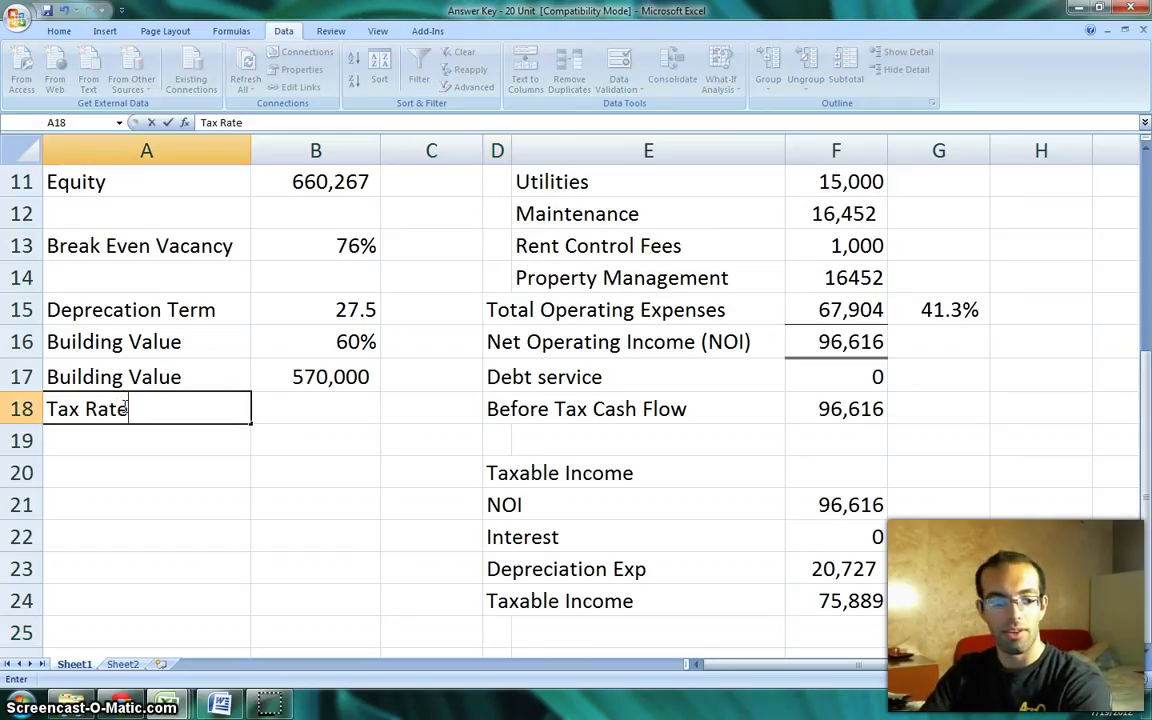
pyautogui.click(47, 409)
pyautogui.write('Income')
pyautogui.press('Tab')
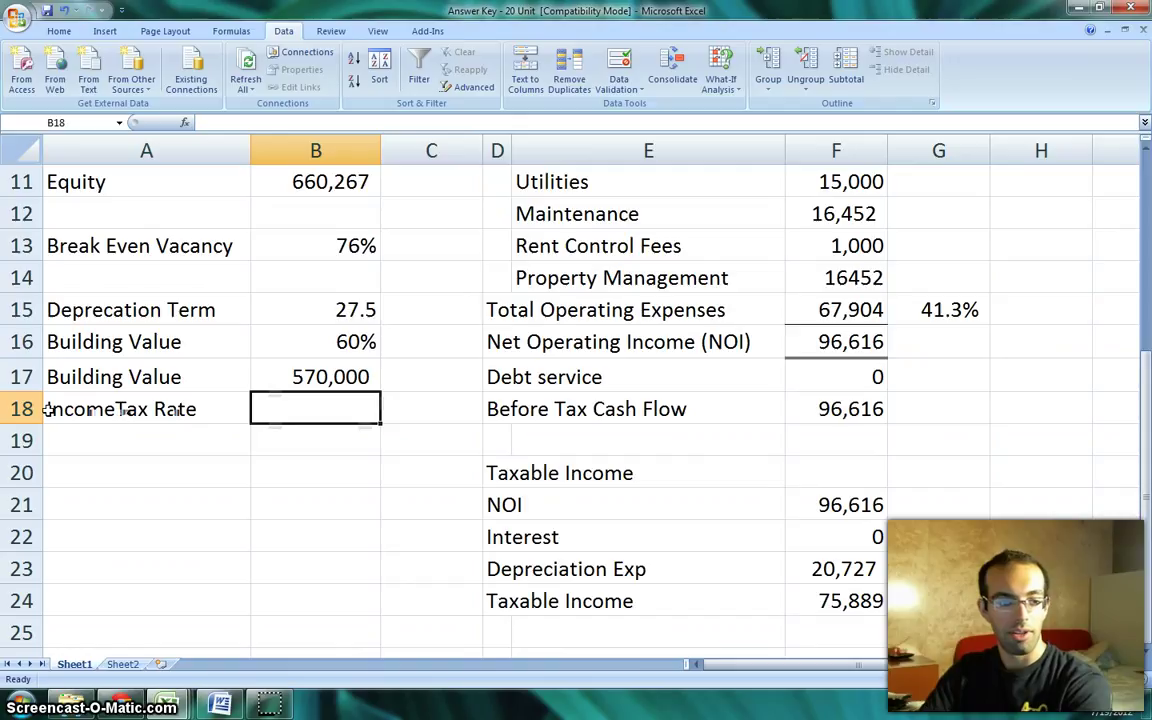
pyautogui.click(116, 407)
pyautogui.doubleClick(115, 408)
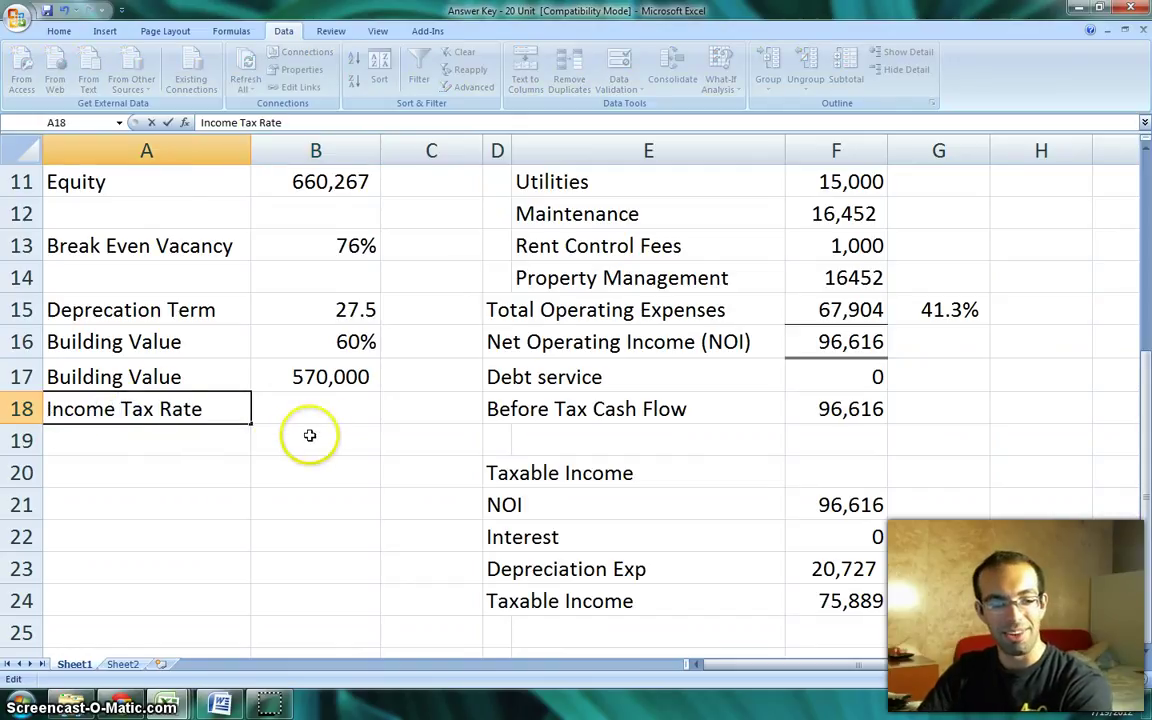
pyautogui.click(329, 405)
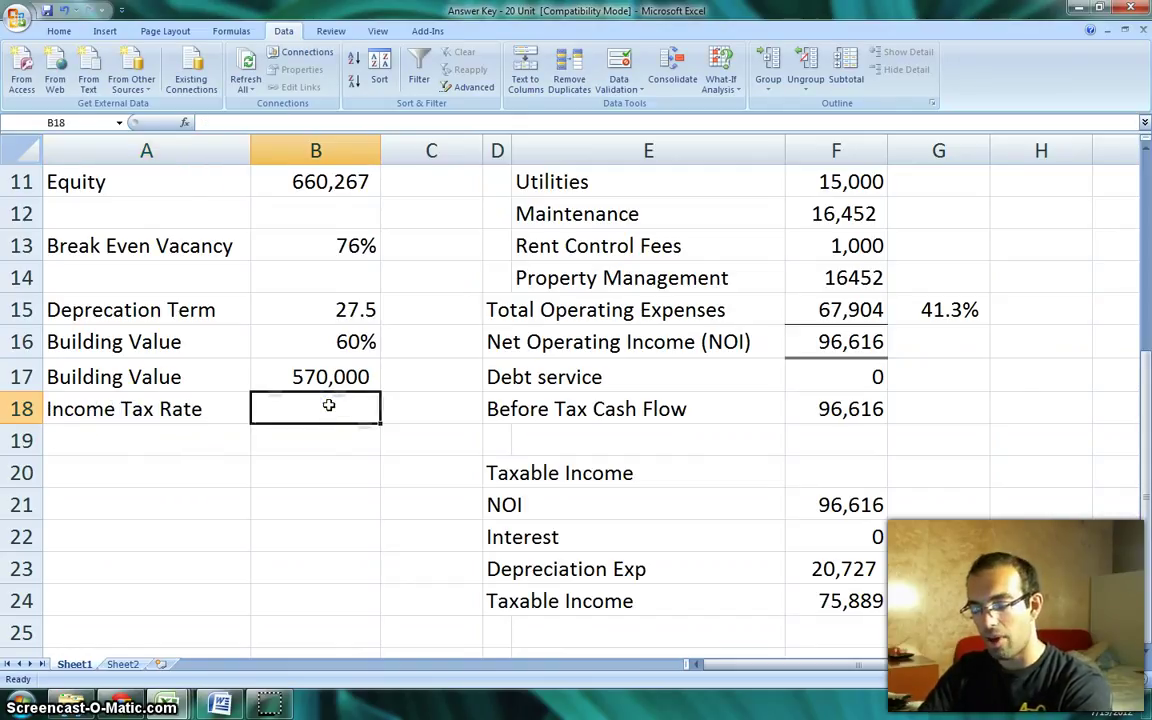
pyautogui.write('35')
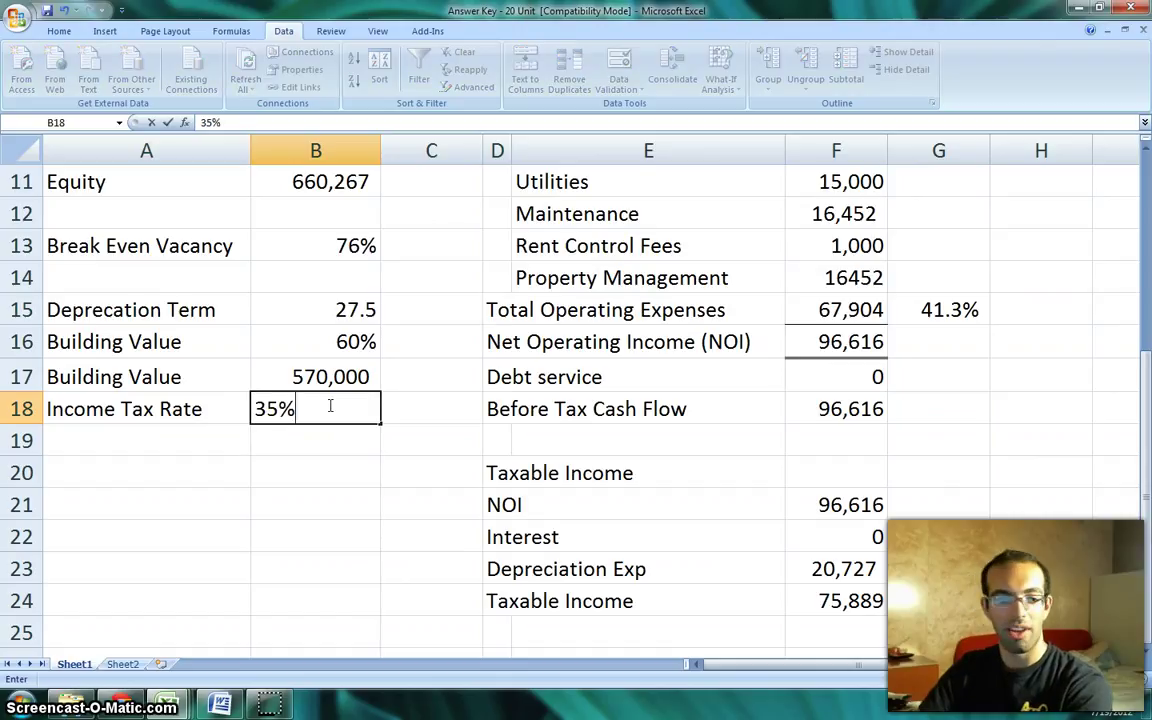
pyautogui.click(496, 606)
# Add a "Taxes" row in D25 with the formula =F24*B18 in F25, formatted with a thousands separator and no decimals
pyautogui.click(502, 627)
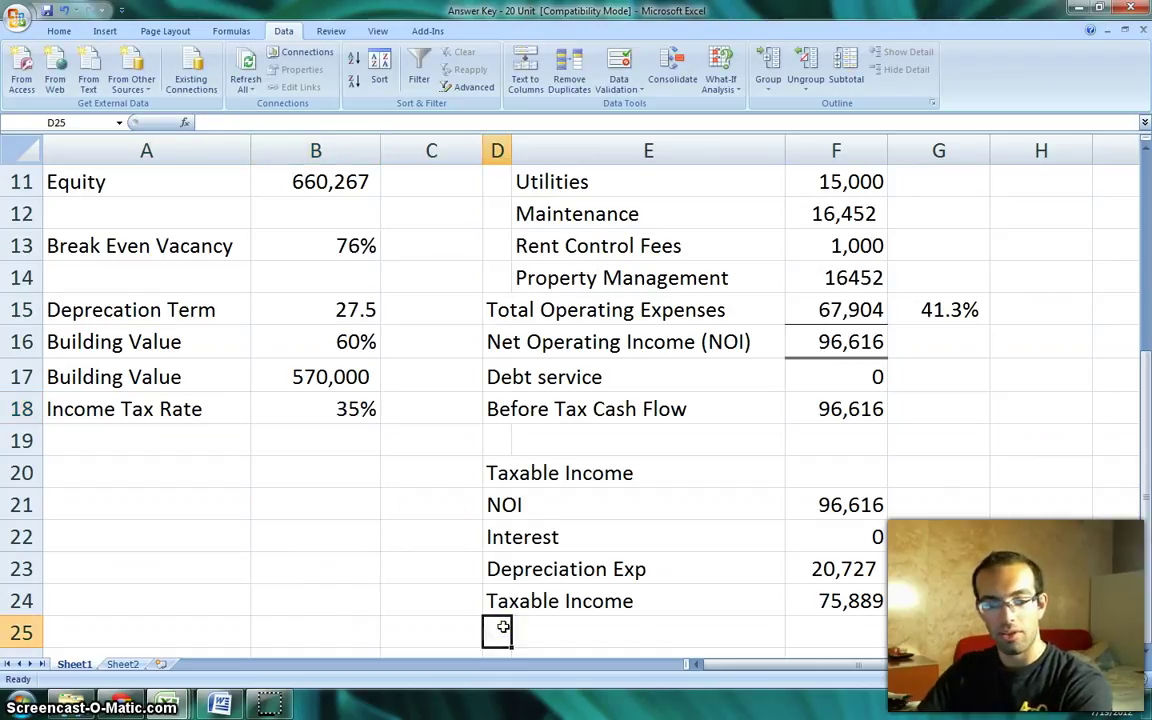
pyautogui.write('Ta')
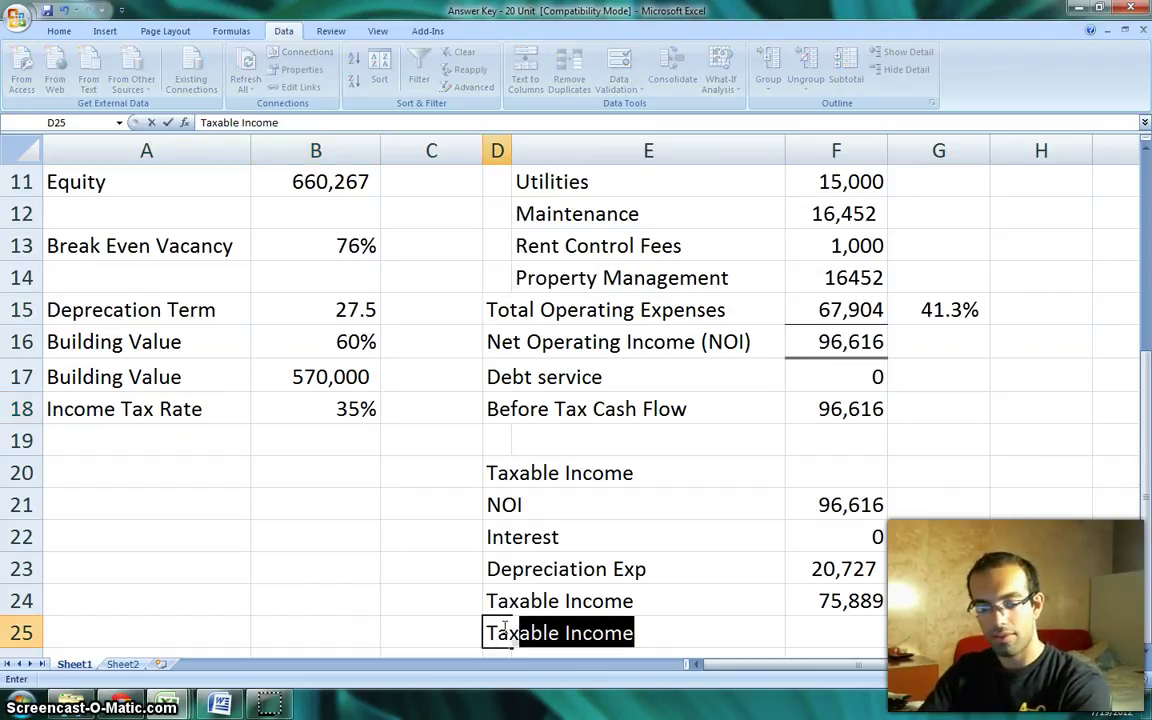
pyautogui.write('xes')
pyautogui.press('Tab')
pyautogui.press('Tab')
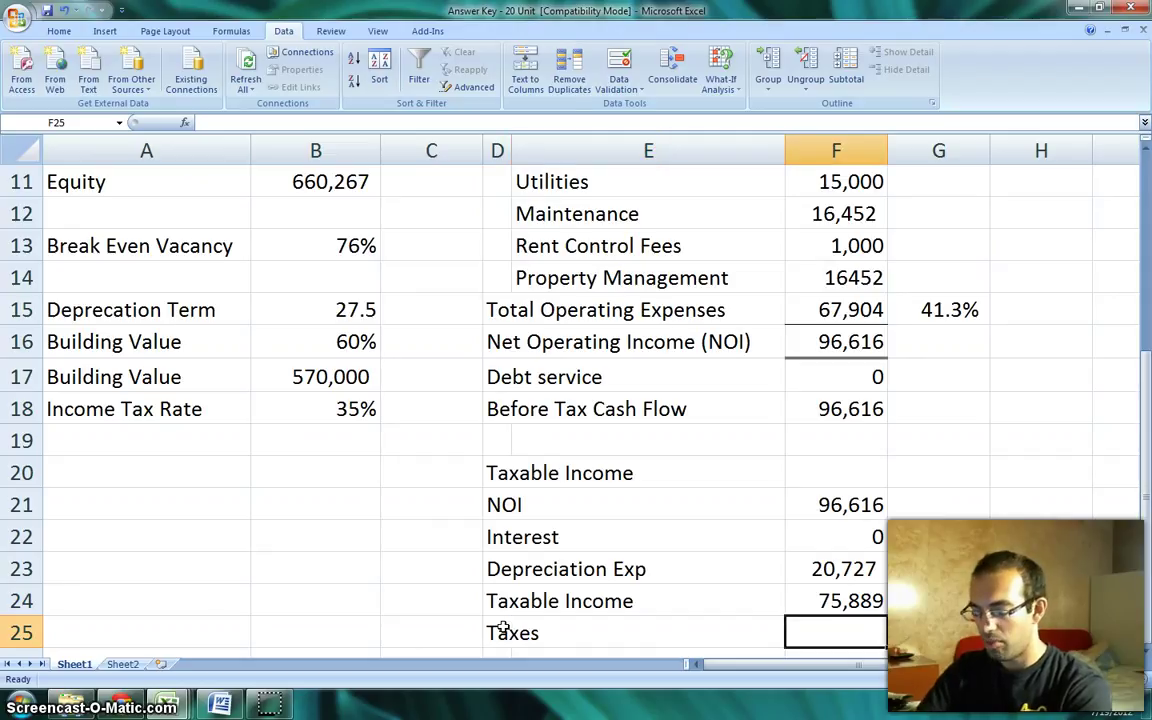
pyautogui.write('=')
pyautogui.press('Up')
pyautogui.write('*')
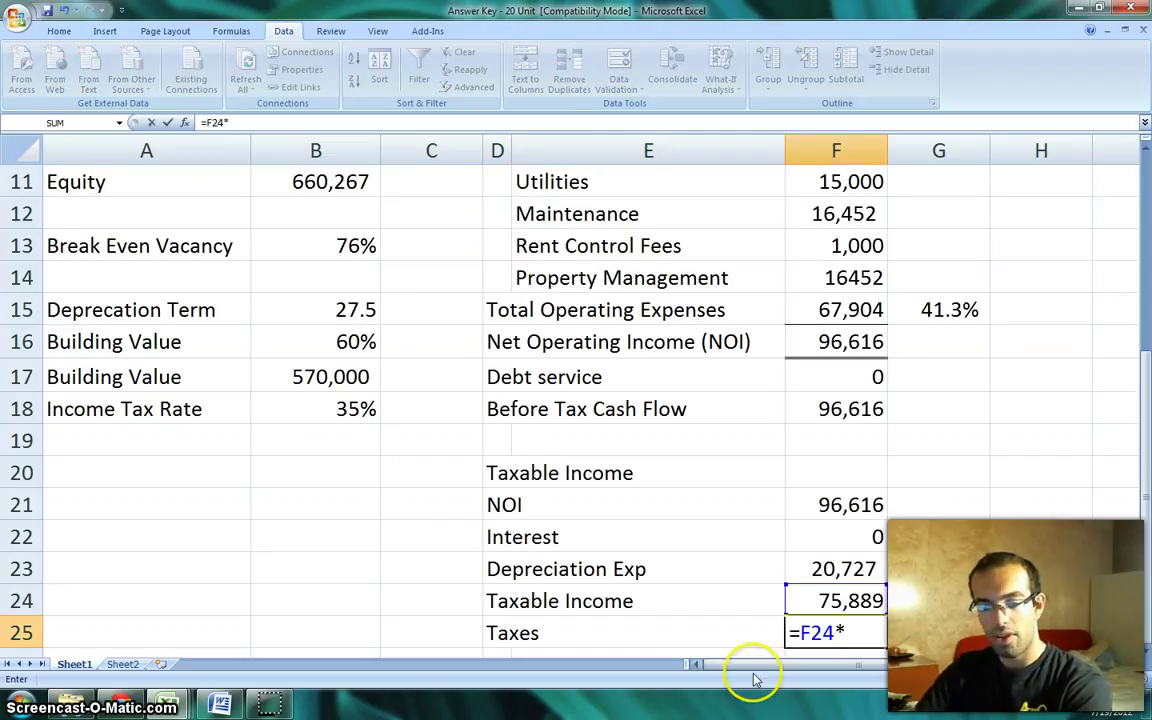
pyautogui.click(340, 411)
pyautogui.press('Return')
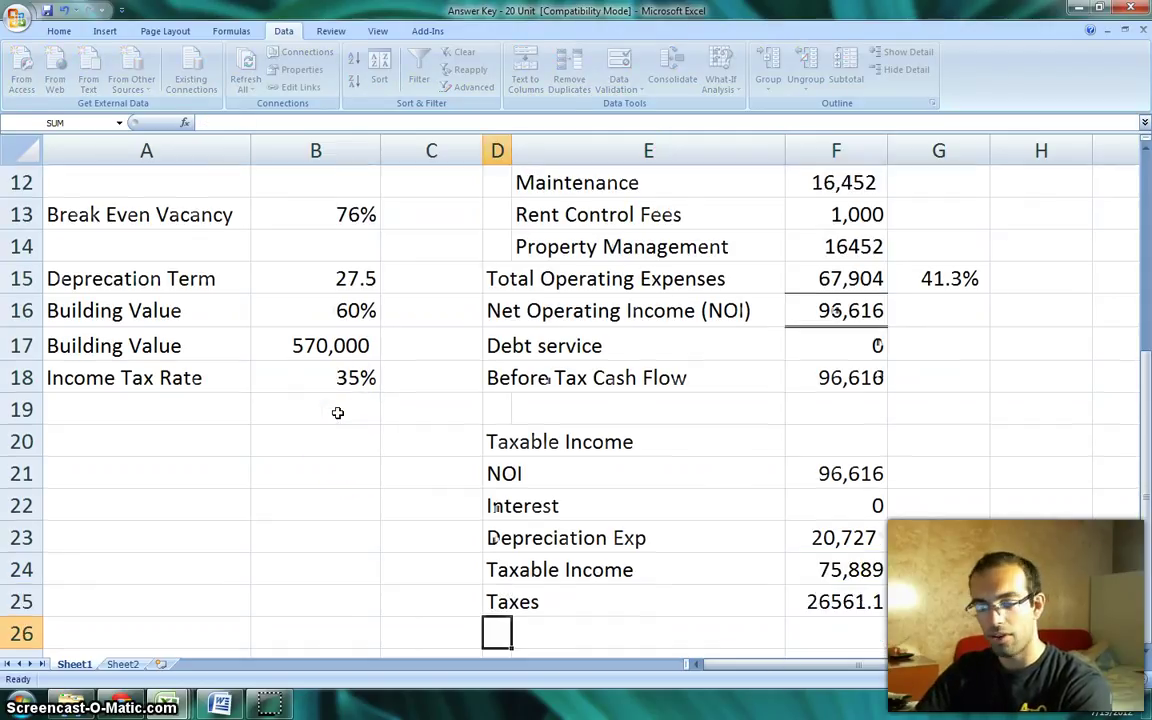
pyautogui.click(875, 606)
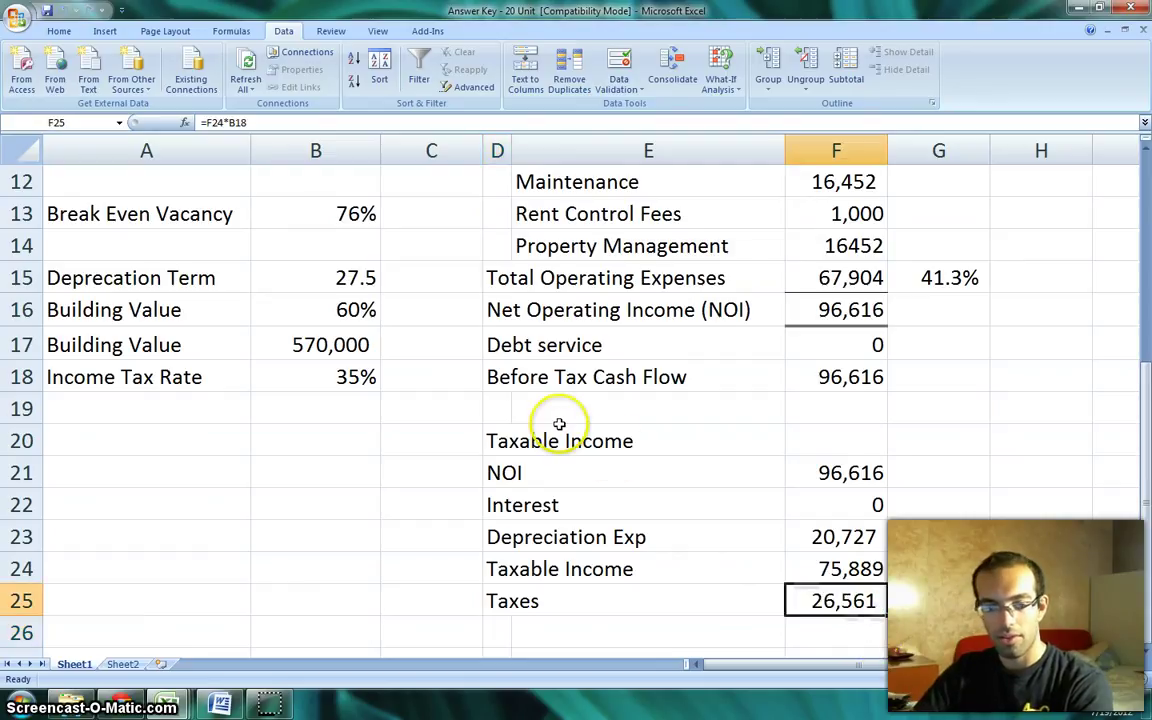
# Move the taxable income block D20:F25 down two rows to D22:F27 and label D19 "Taxes"
pyautogui.click(522, 449)
pyautogui.moveTo(522, 449); pyautogui.dragTo(797, 656)
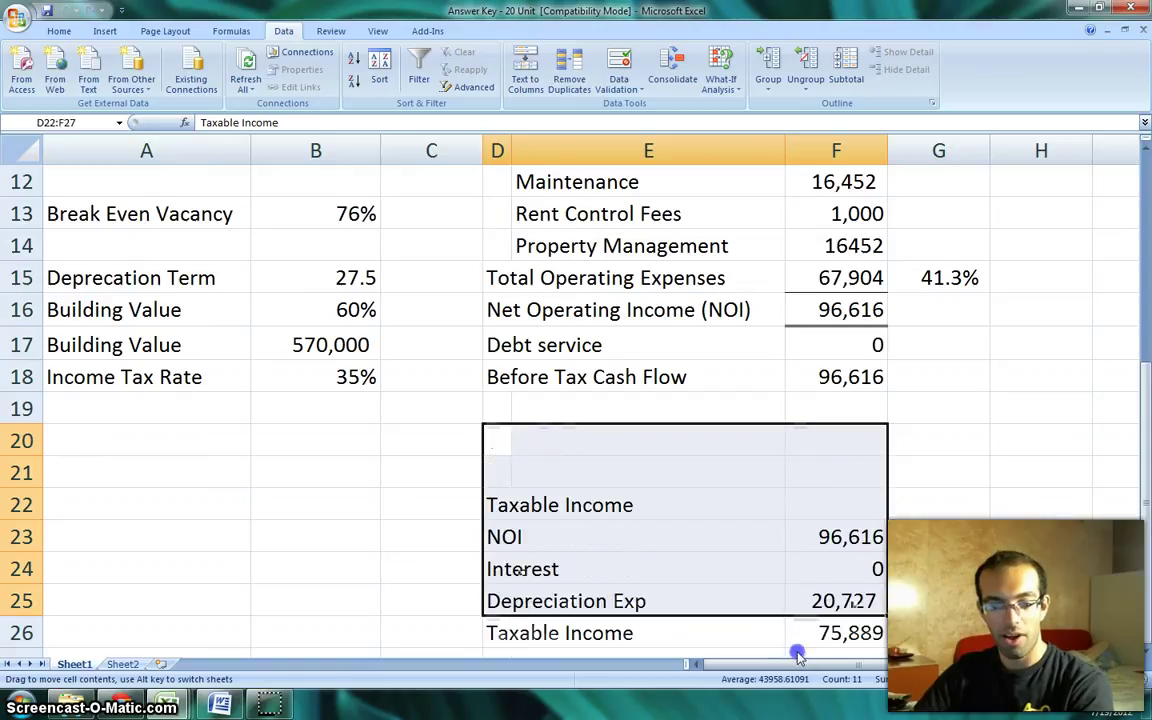
pyautogui.click(484, 406)
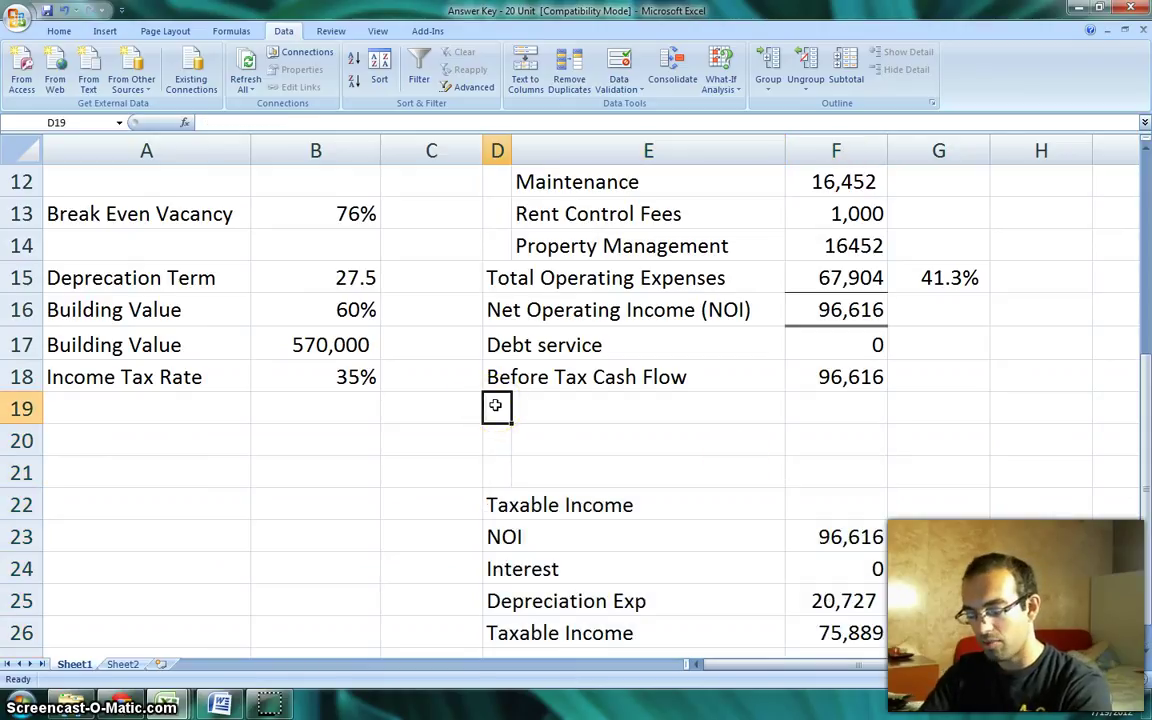
pyautogui.write('Taxes')
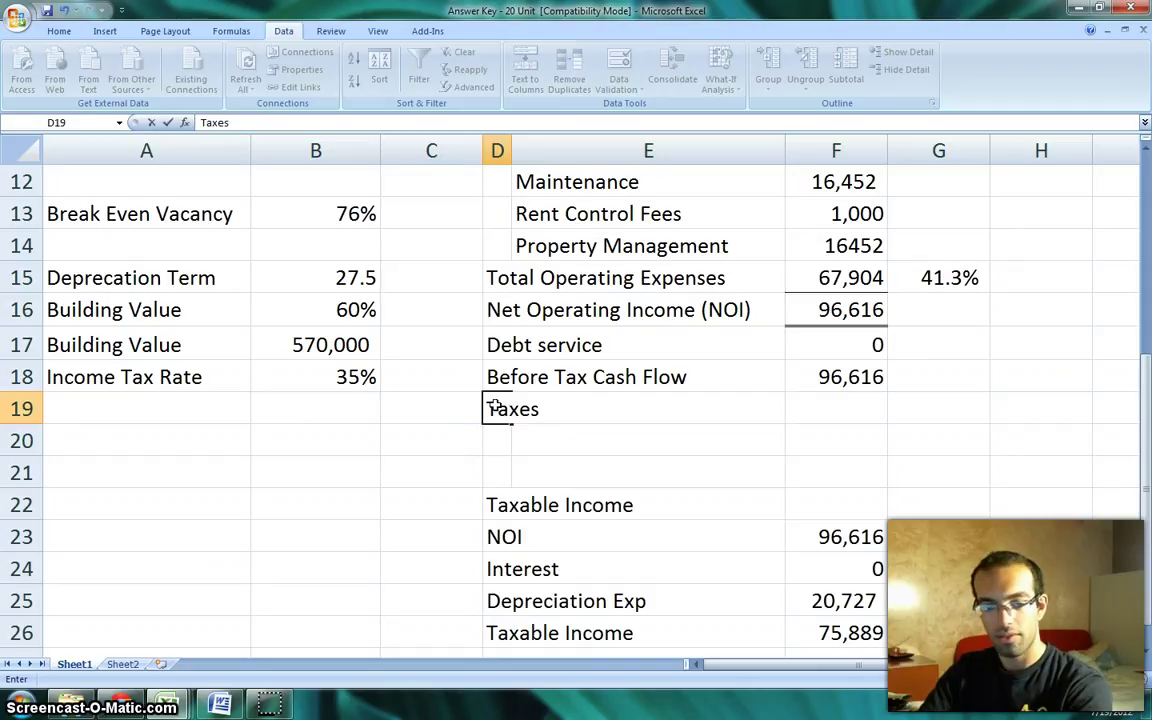
pyautogui.click(516, 409)
# Link the taxes amount in F19 to the calculated taxes below with the formula =F27
pyautogui.click(818, 404)
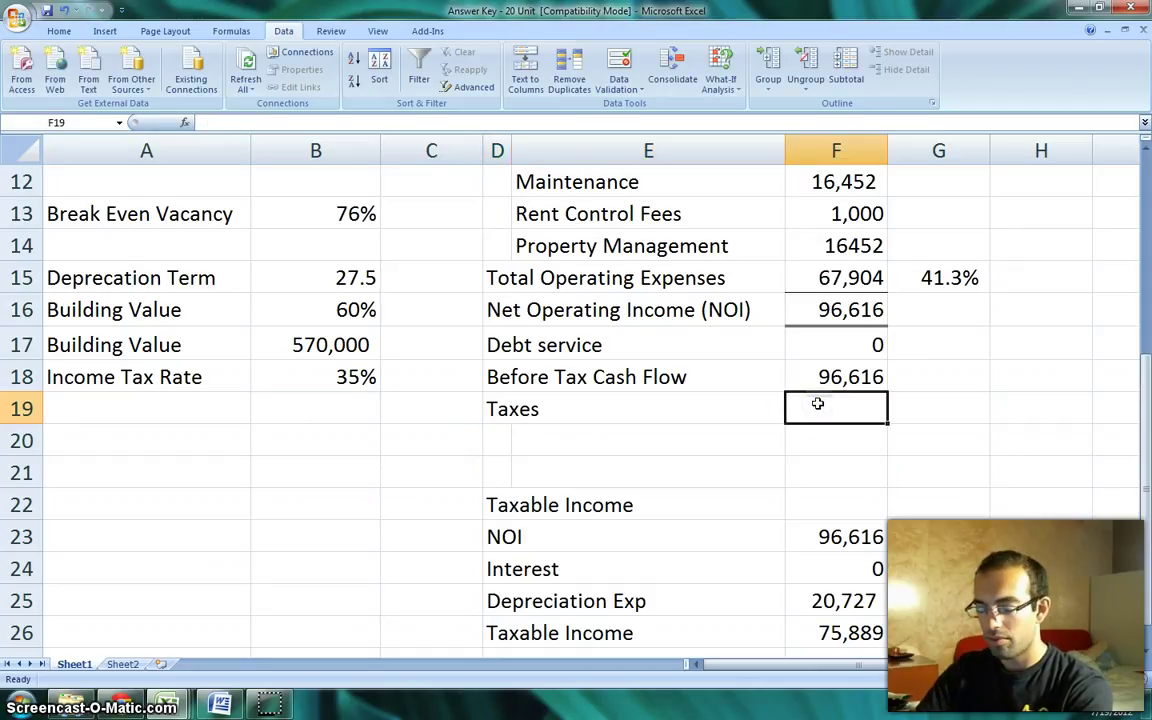
pyautogui.write('=')
pyautogui.press('Down')
pyautogui.press('Down')
pyautogui.press('Down')
pyautogui.press('Down')
pyautogui.press('Down')
pyautogui.press('Down')
pyautogui.press('Down')
pyautogui.press('Down')
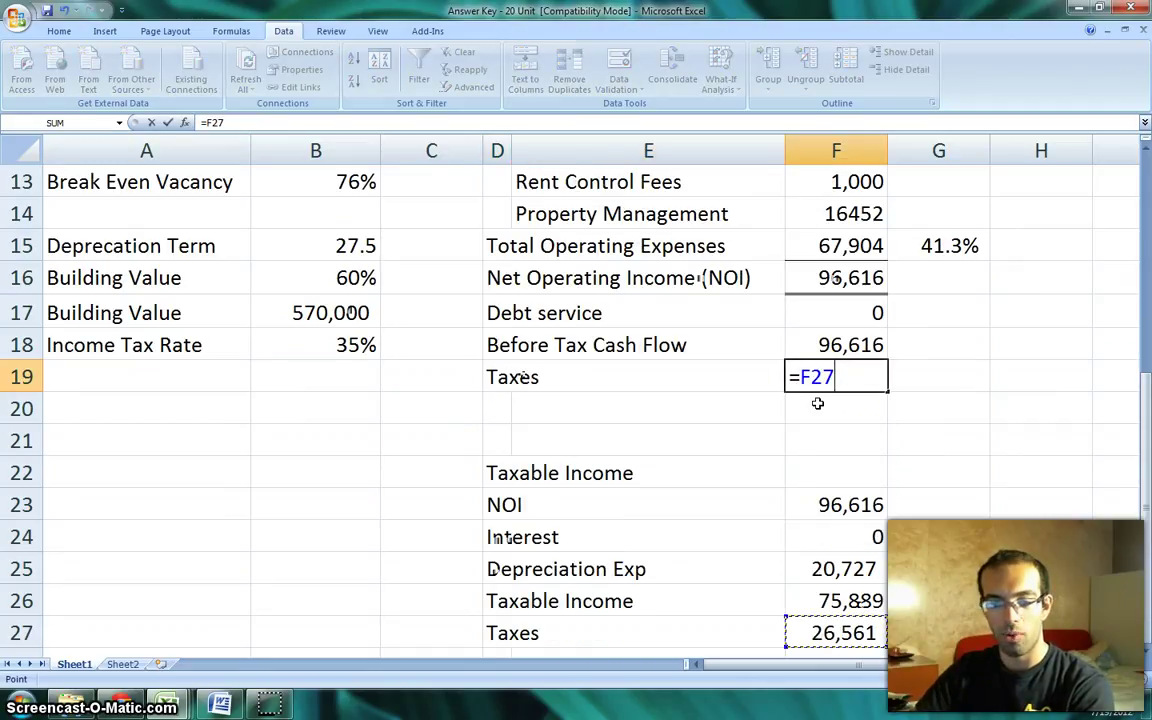
pyautogui.press('Return')
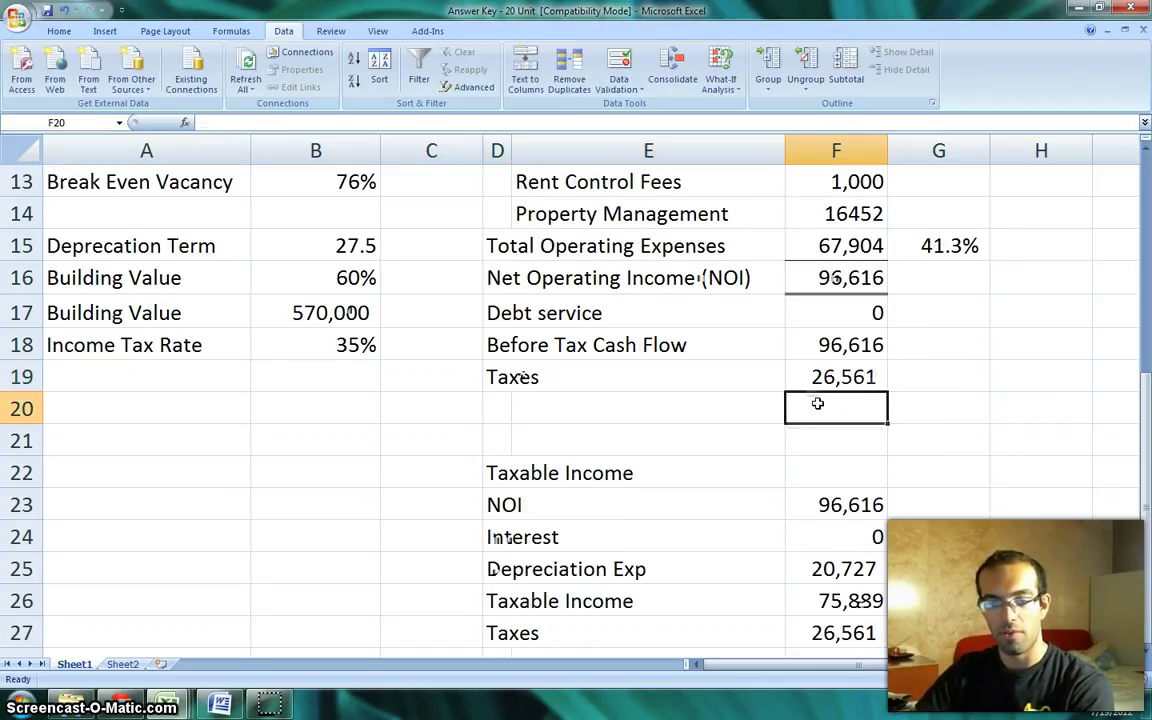
# Add an "After Tax Cash Flow" row below the taxes, with the label in D20 and the formula =F18-F19 in F20
pyautogui.press('Left')
pyautogui.press('Left')
pyautogui.write('Aft')
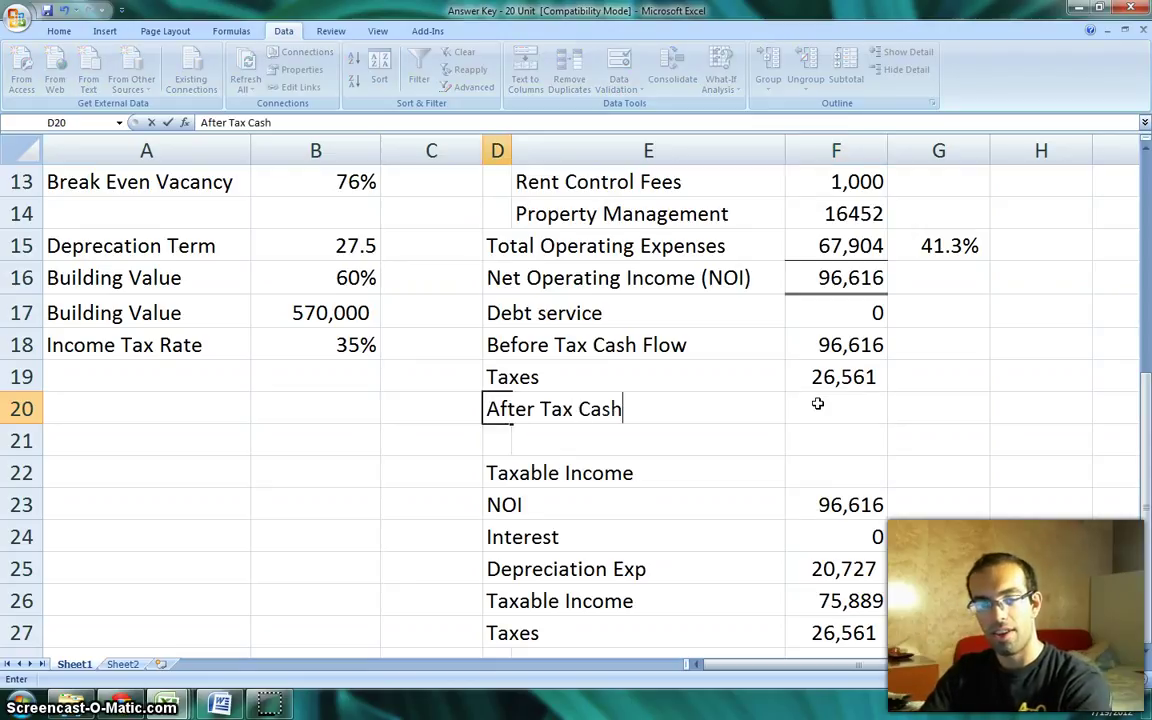
pyautogui.write('er Tax Cash Flow')
pyautogui.click(817, 403)
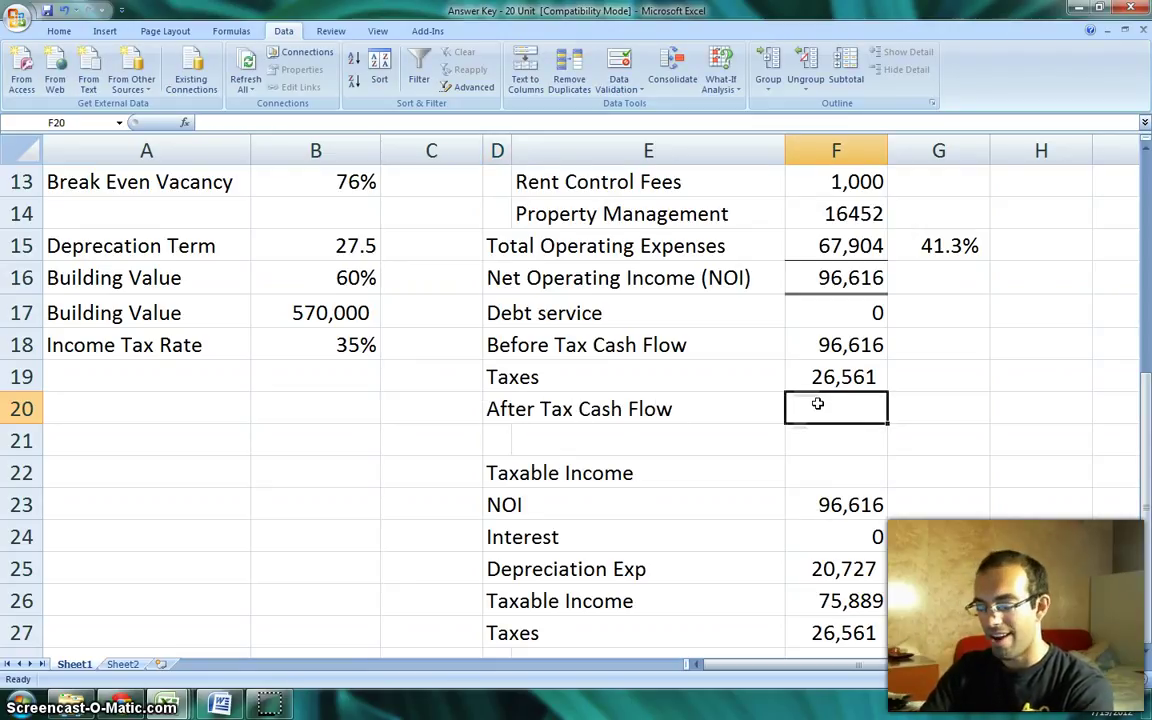
pyautogui.write('=')
pyautogui.click(841, 350)
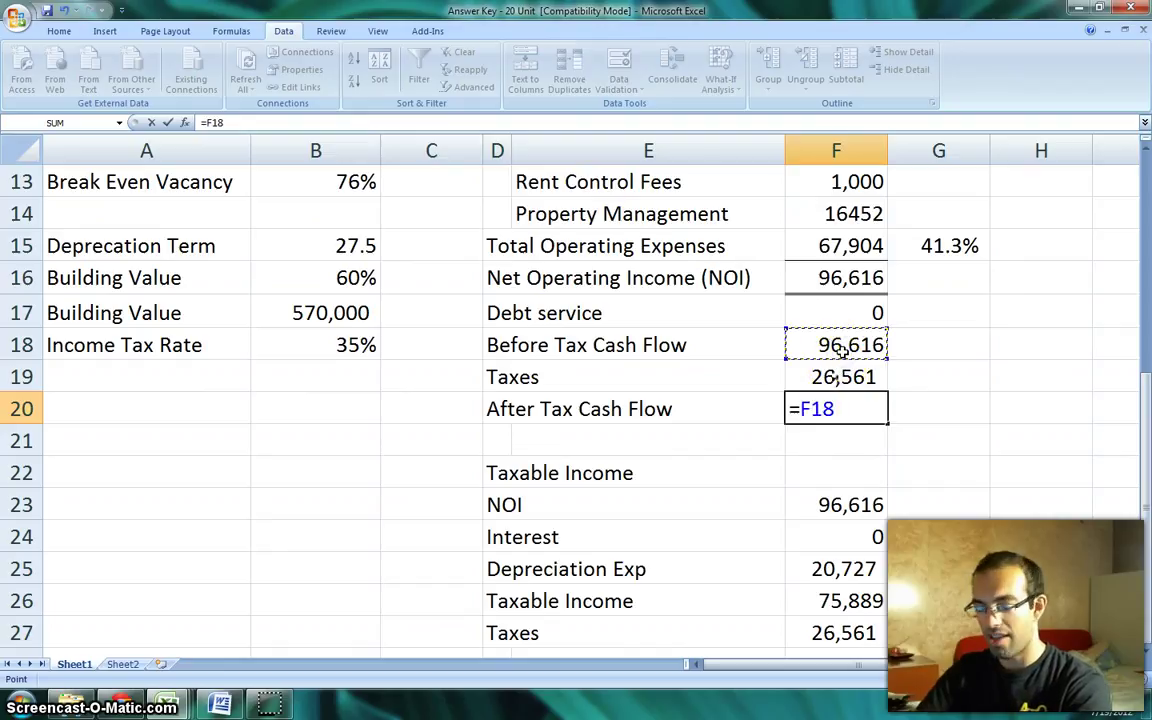
pyautogui.write('-')
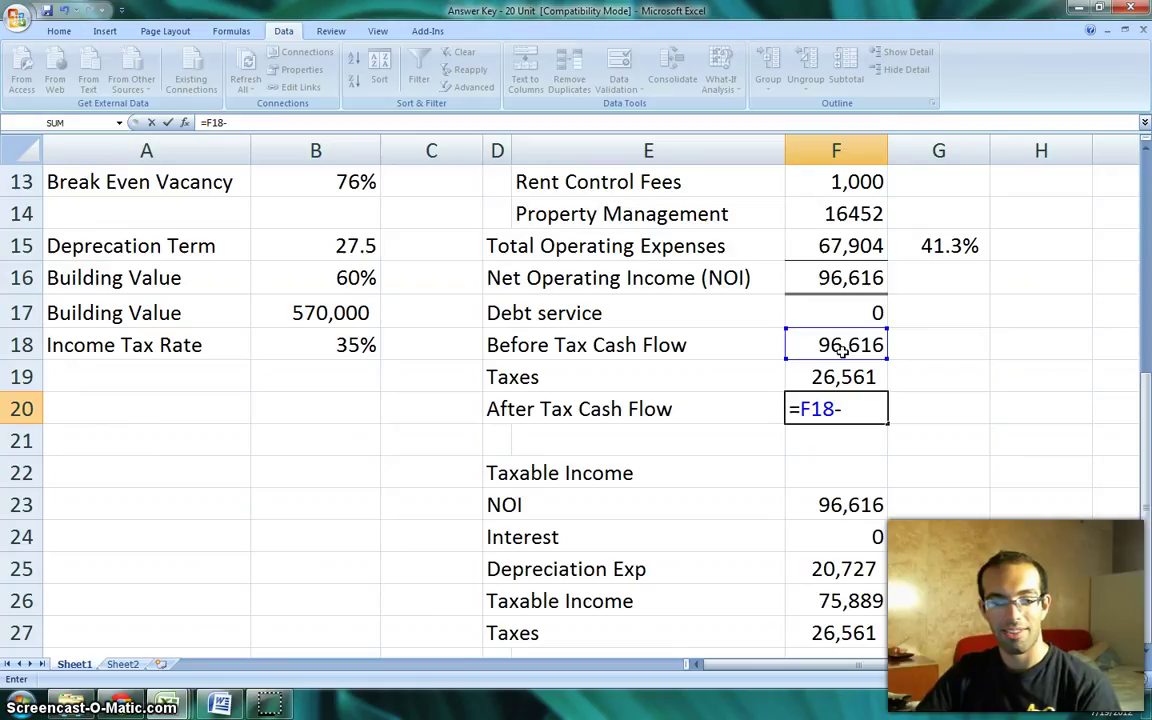
pyautogui.click(843, 374)
pyautogui.press('Return')
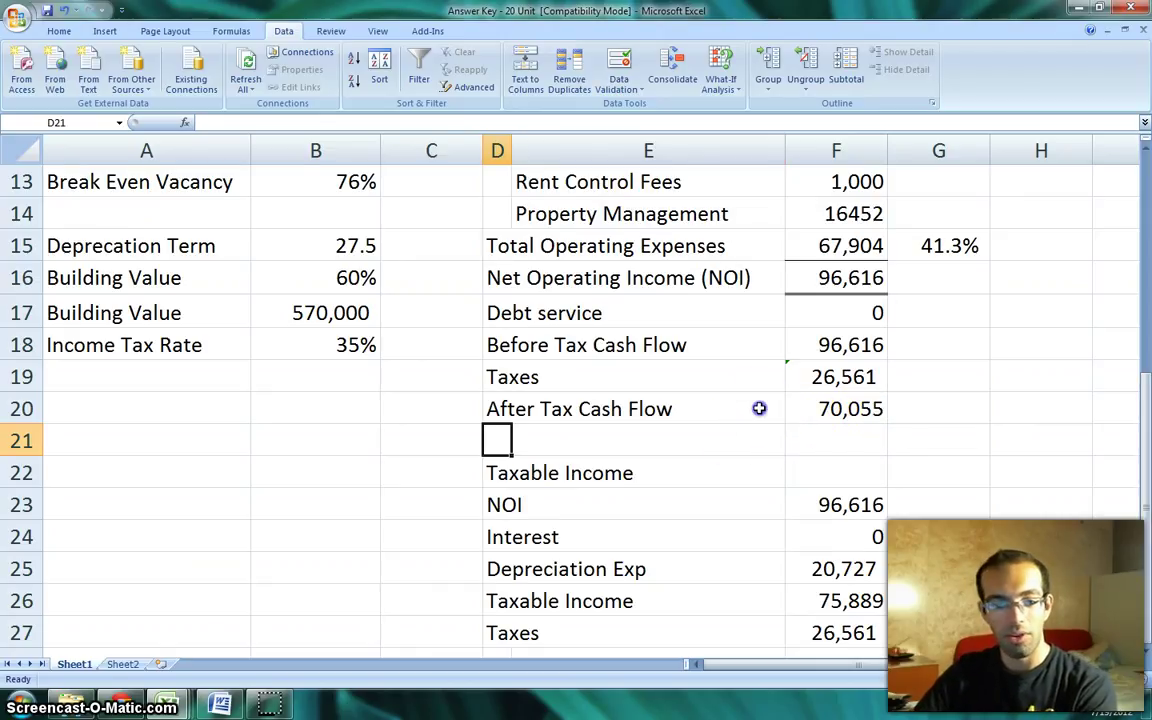
# Add a "Cash-on-Cash Return" row with the label in A20, dividing before-tax cash flow by purchase price in B20 with =F18/B6
pyautogui.moveTo(773, 408); pyautogui.dragTo(681, 395)
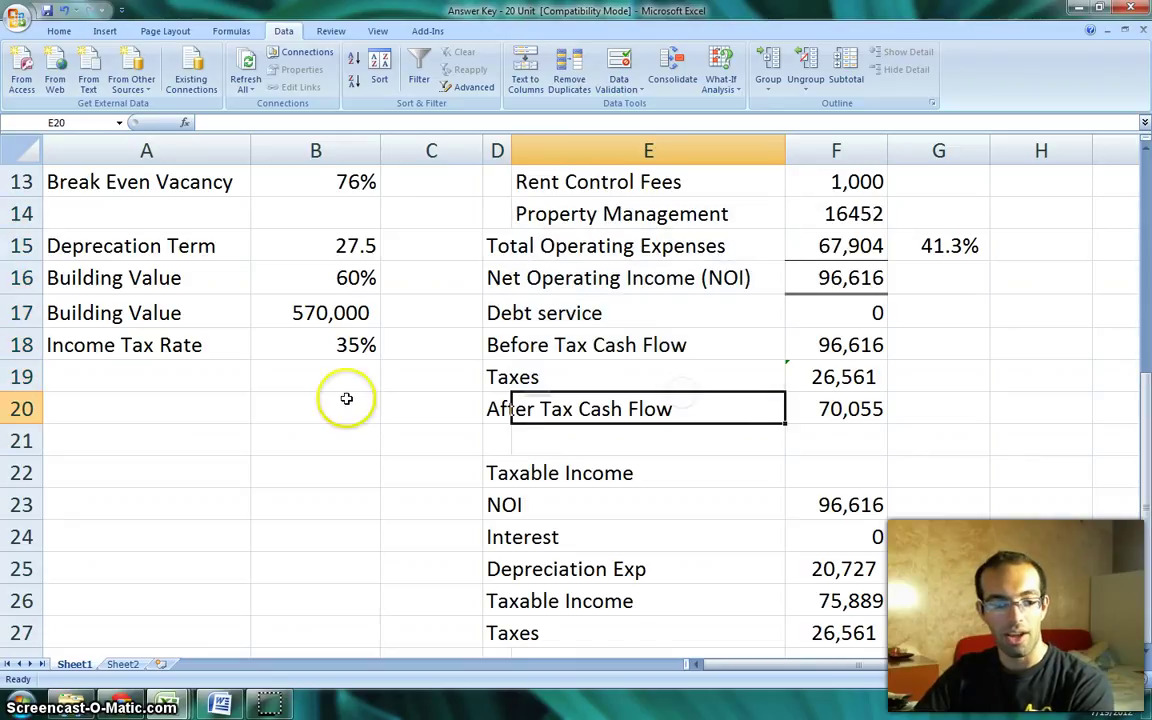
pyautogui.click(225, 404)
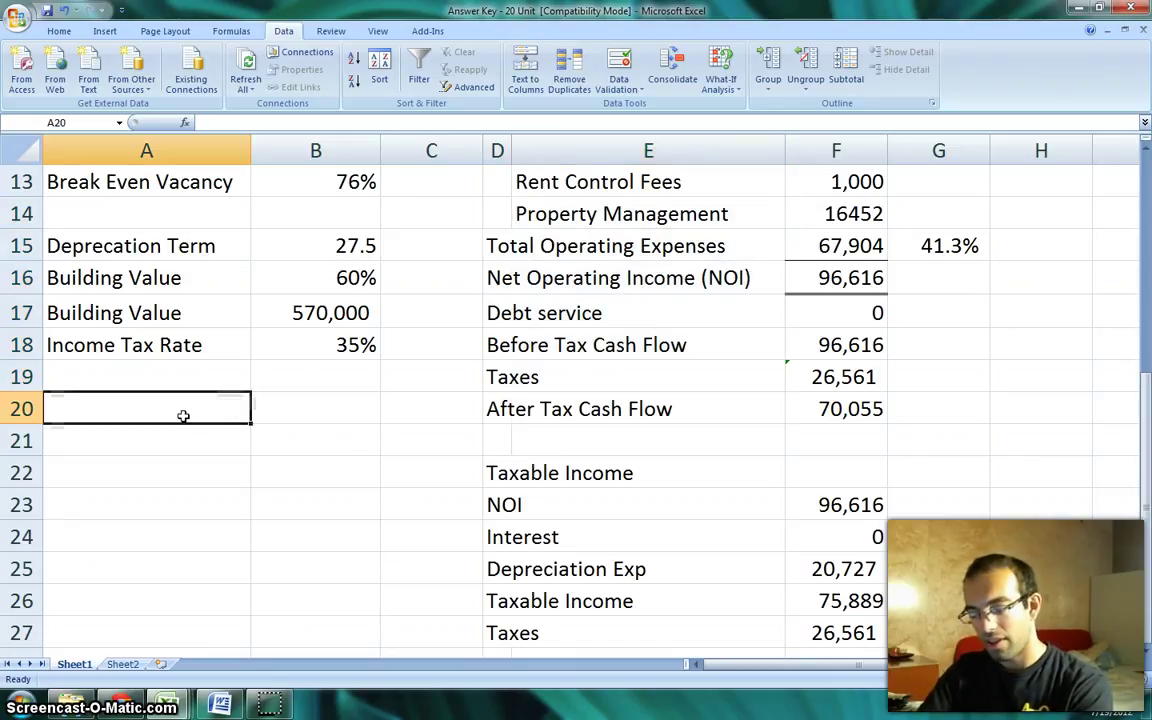
pyautogui.write('Cash-on')
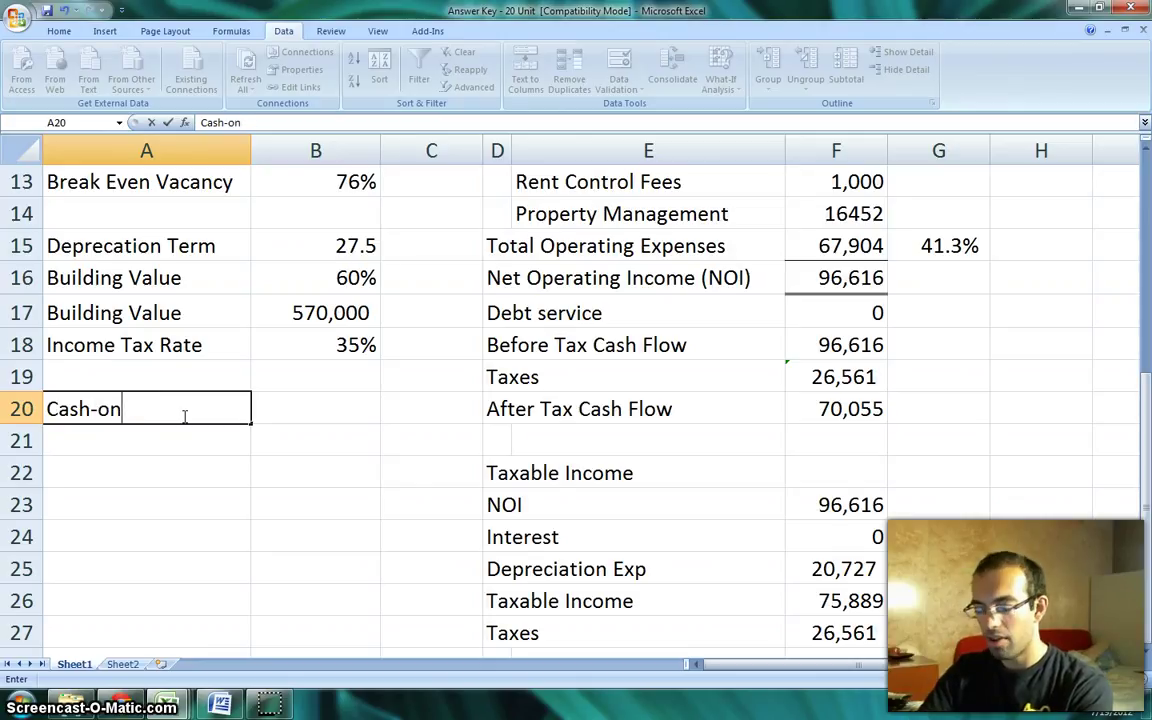
pyautogui.write('-Cash Return')
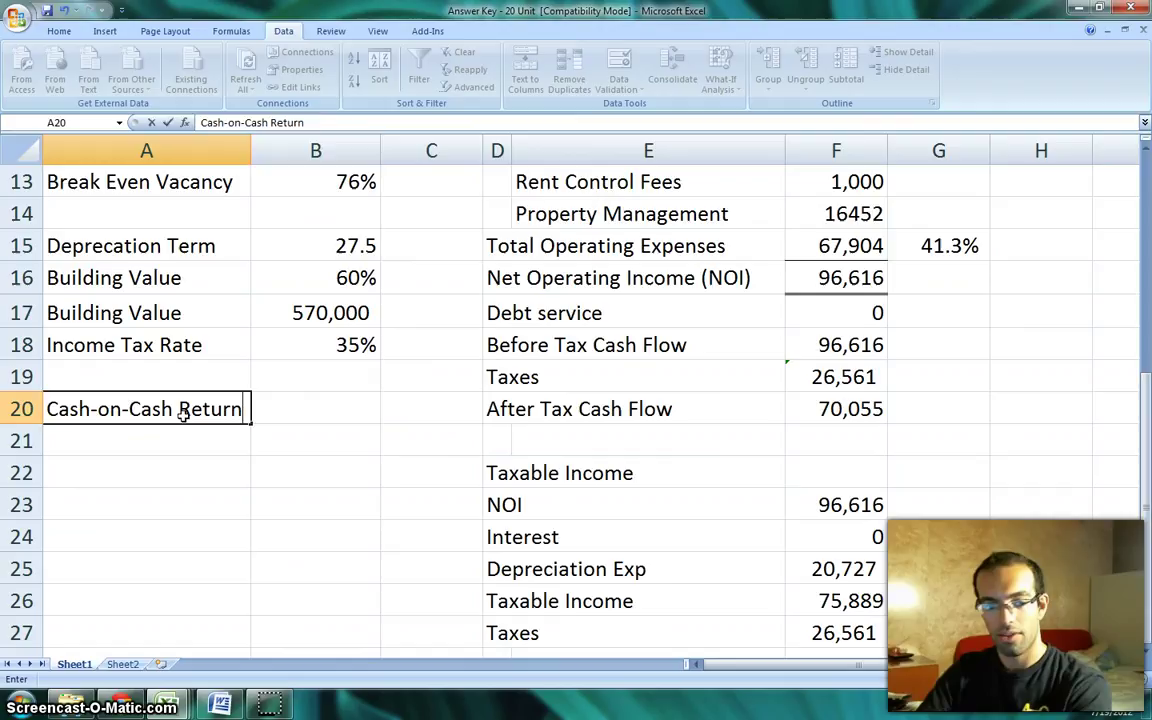
pyautogui.press('Tab')
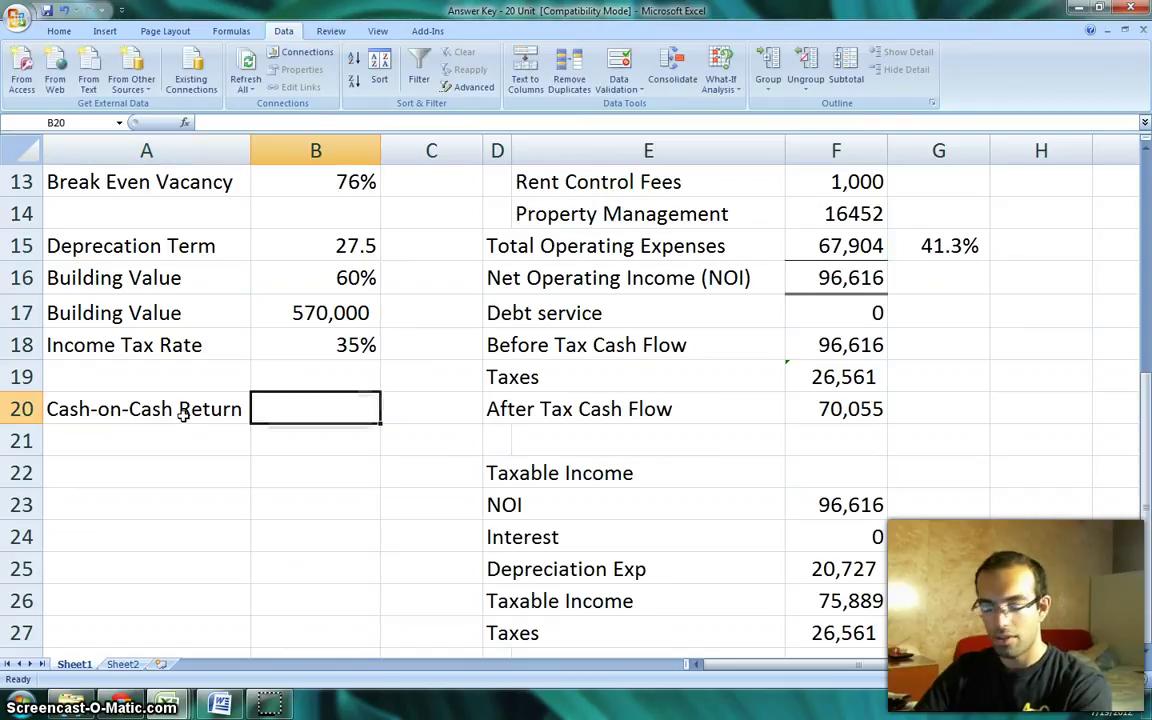
pyautogui.write('=')
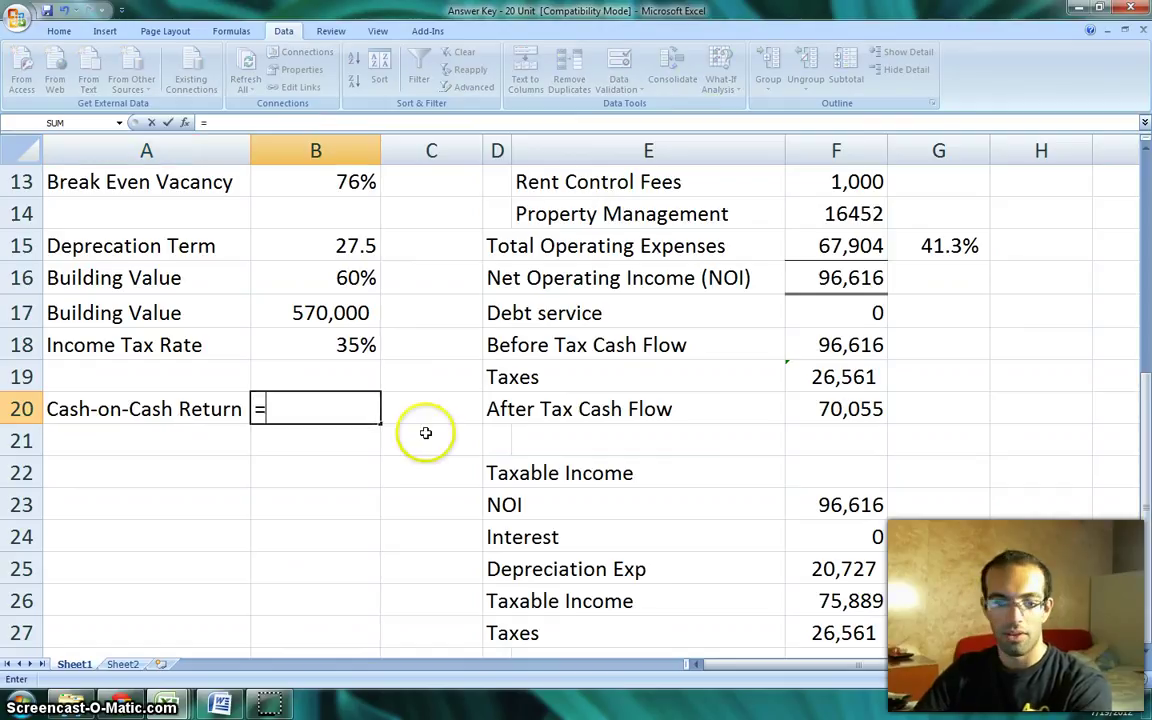
pyautogui.click(823, 349)
pyautogui.write('/')
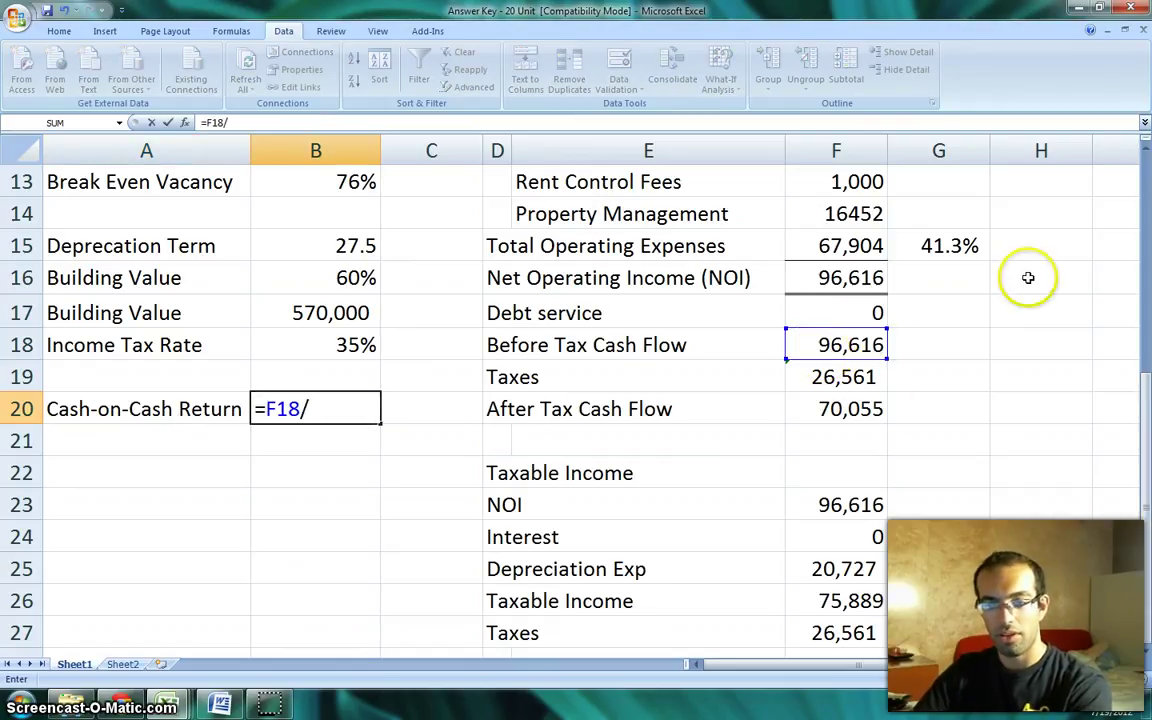
pyautogui.moveTo(1145, 383); pyautogui.dragTo(1148, 253)
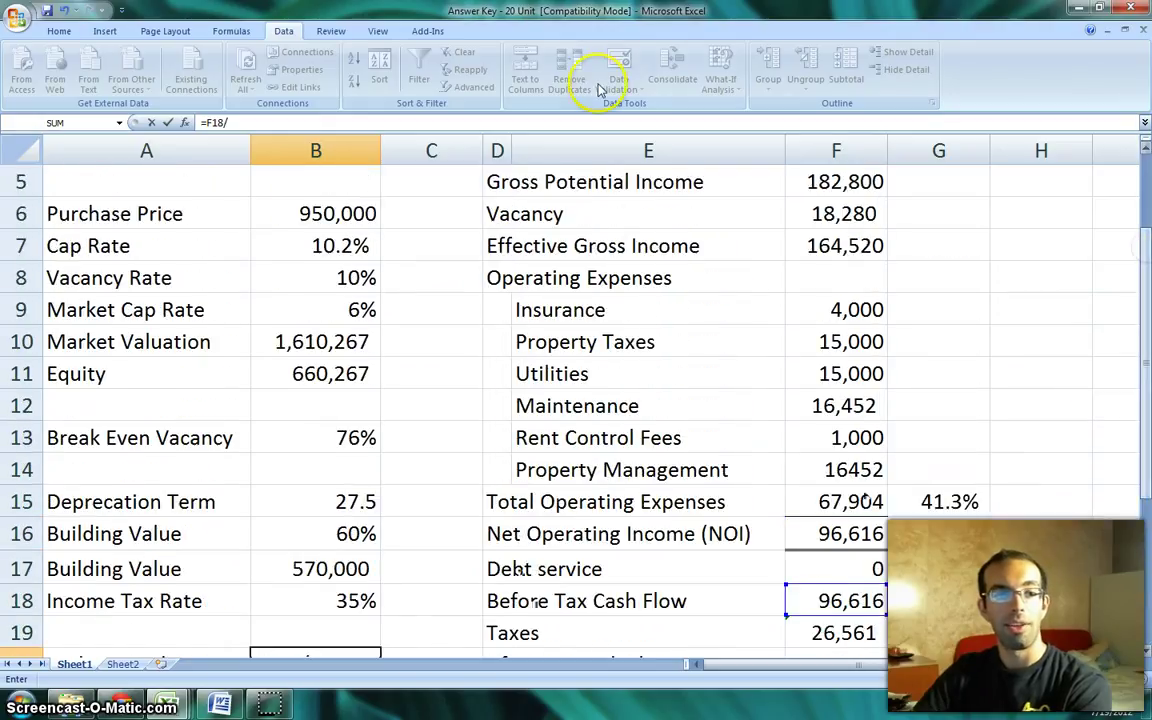
pyautogui.click(279, 214)
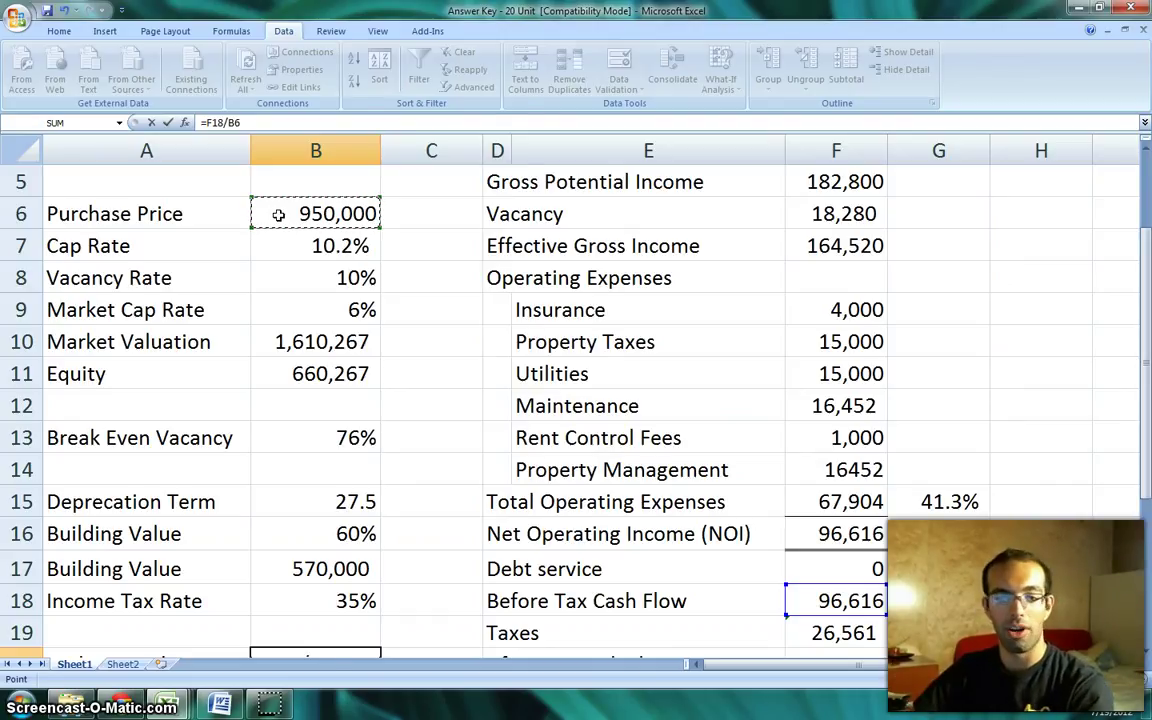
pyautogui.press('Return')
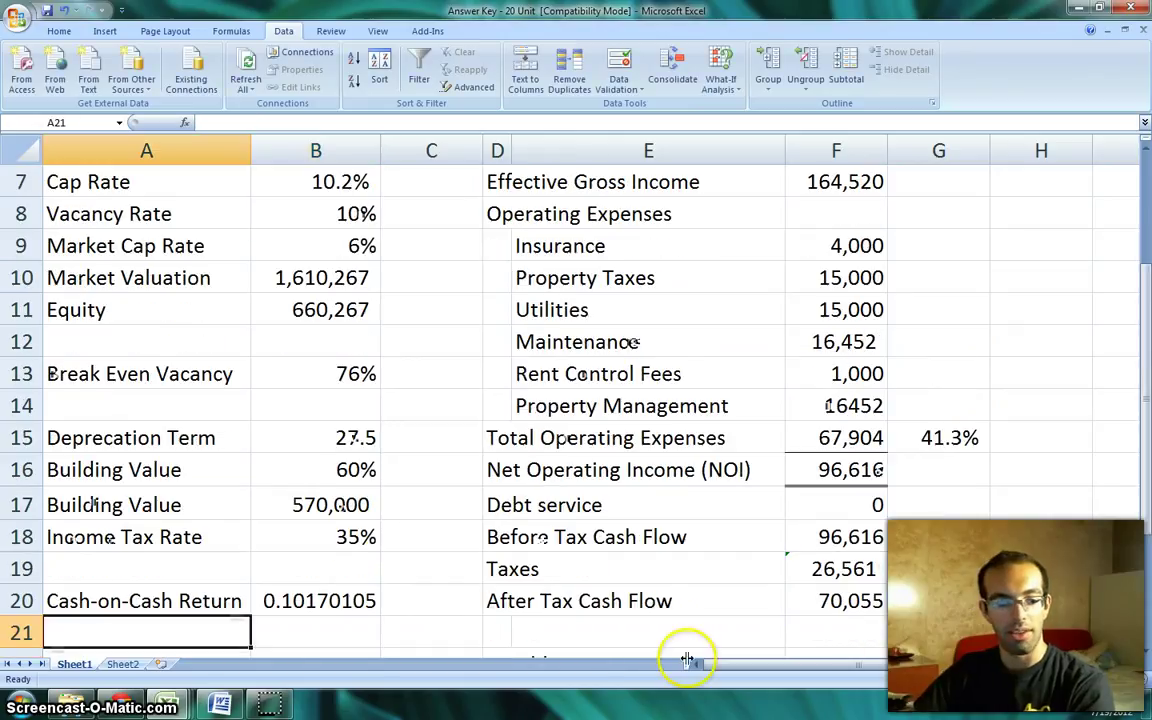
# Format the cash-on-cash return in B20 as a percentage with one decimal place, then select the cap rate in B7 for comparison
pyautogui.click(316, 601)
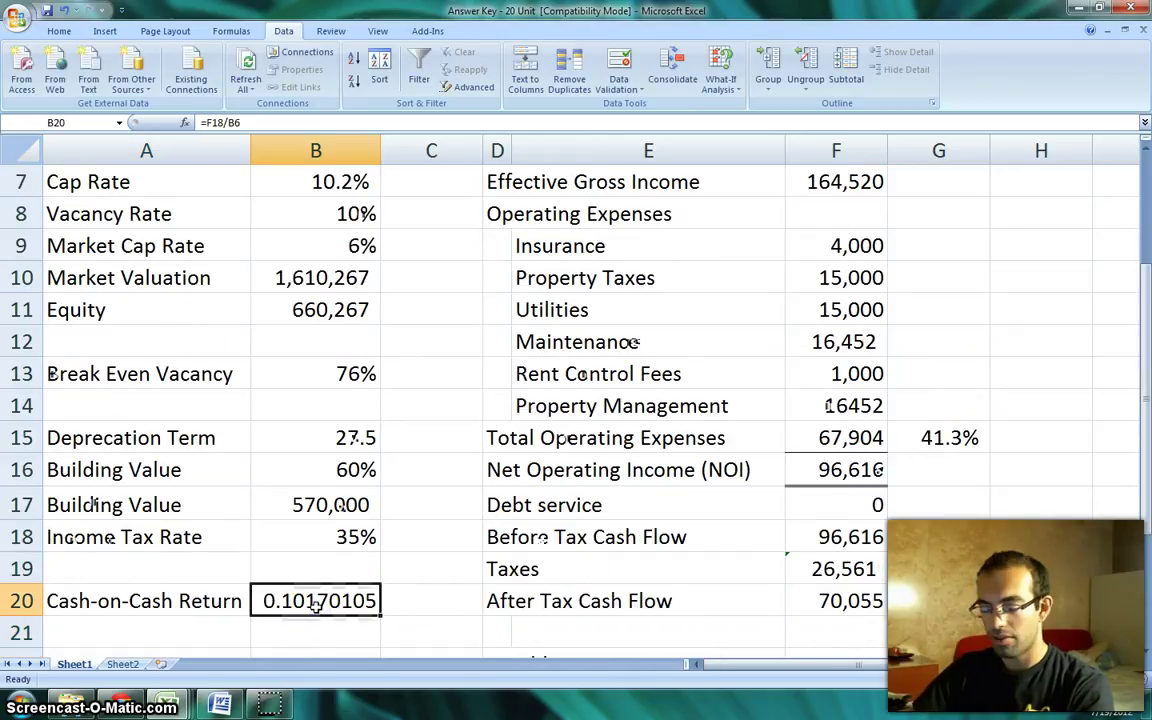
pyautogui.hotkey('ctrl', 'shift', '1')
pyautogui.hotkey('ctrl', 'shift', '5')
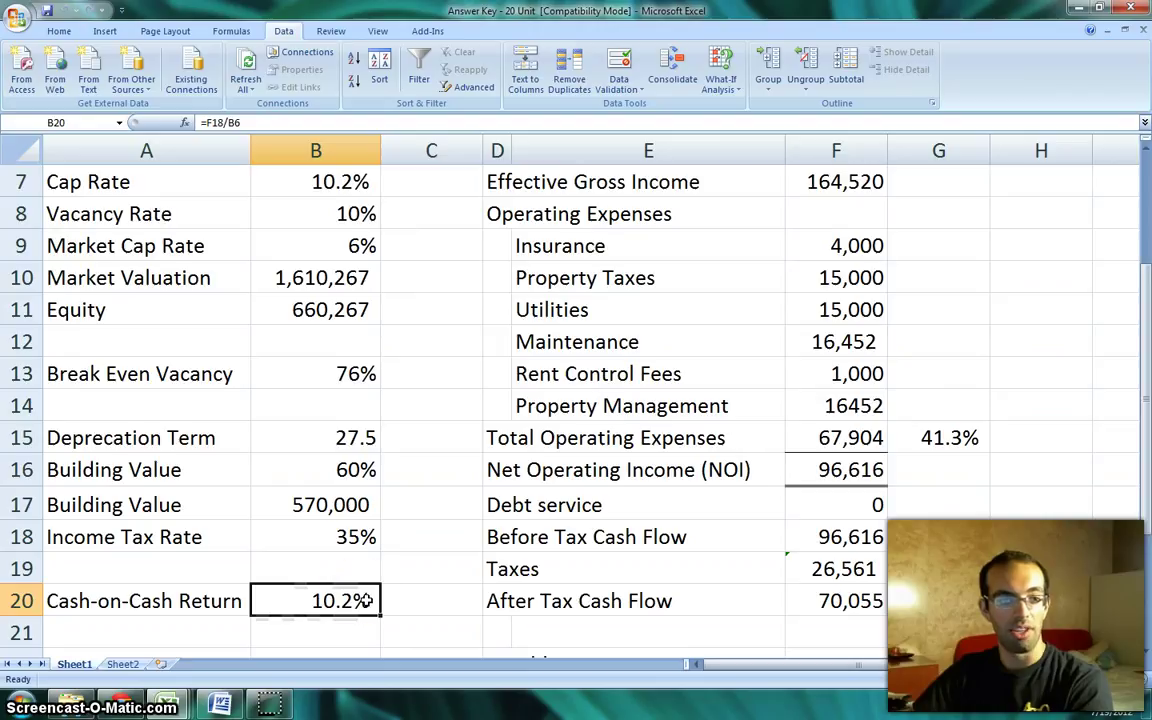
pyautogui.click(283, 181)
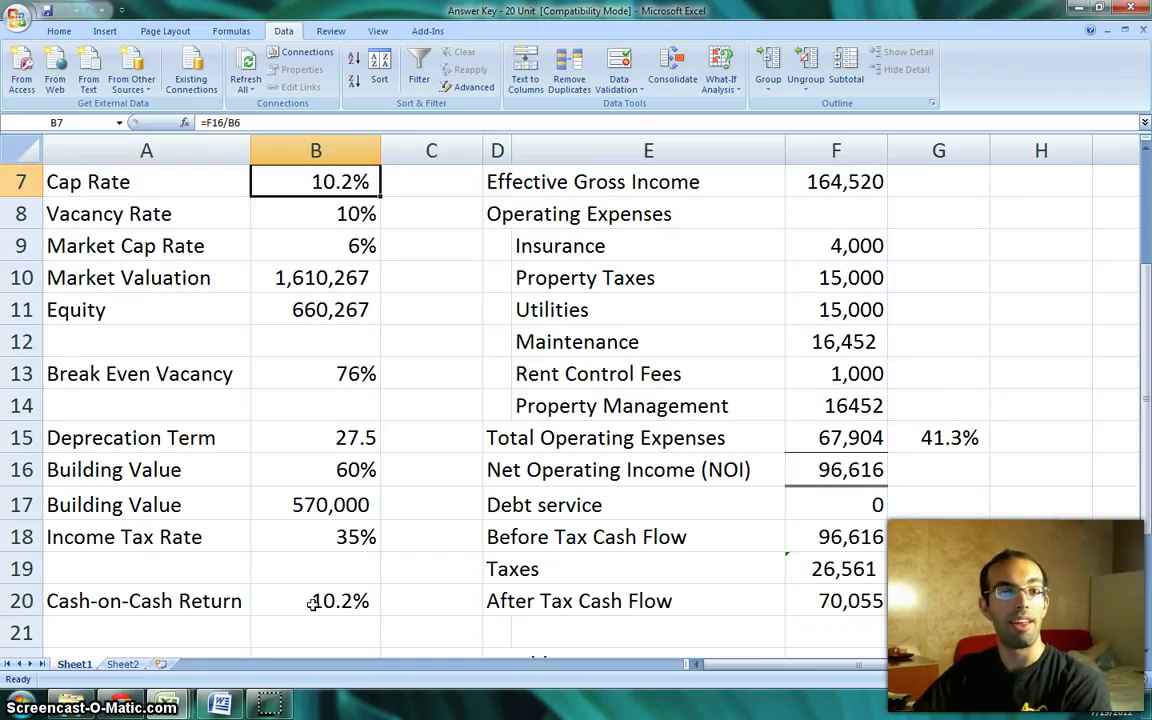
# Start a Goal Seek with the after-tax cash flow in F20 as the cell to set
pyautogui.click(325, 180)
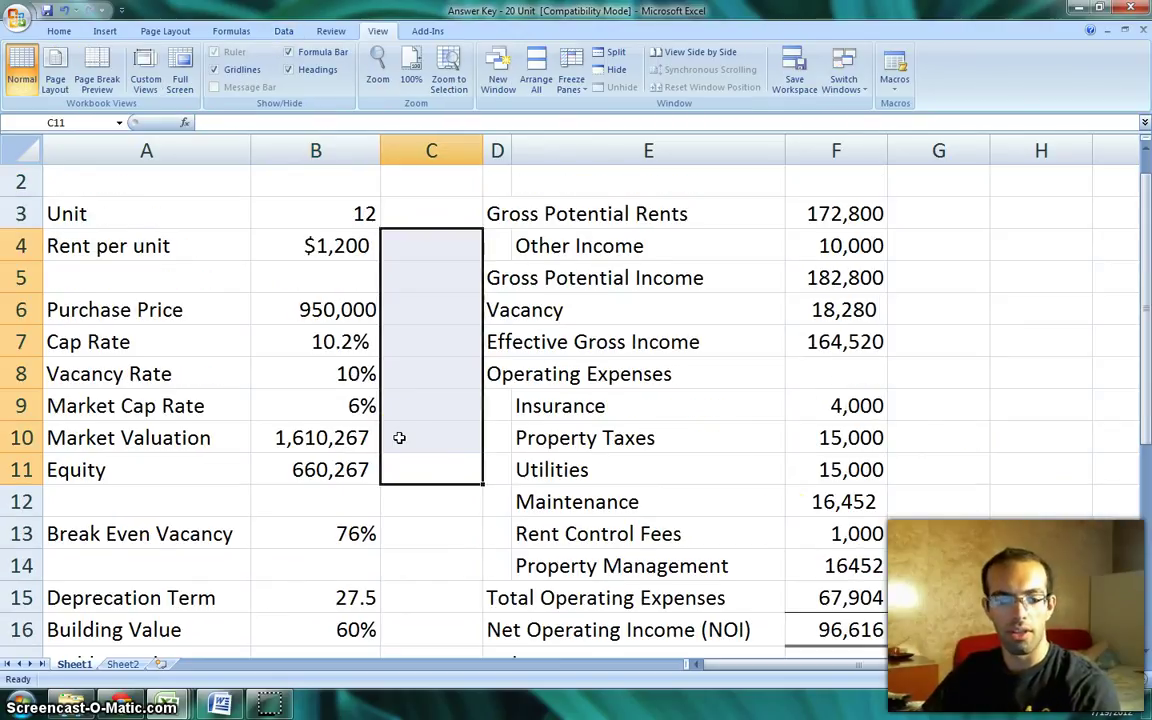
pyautogui.moveTo(1146, 389); pyautogui.dragTo(1146, 405)
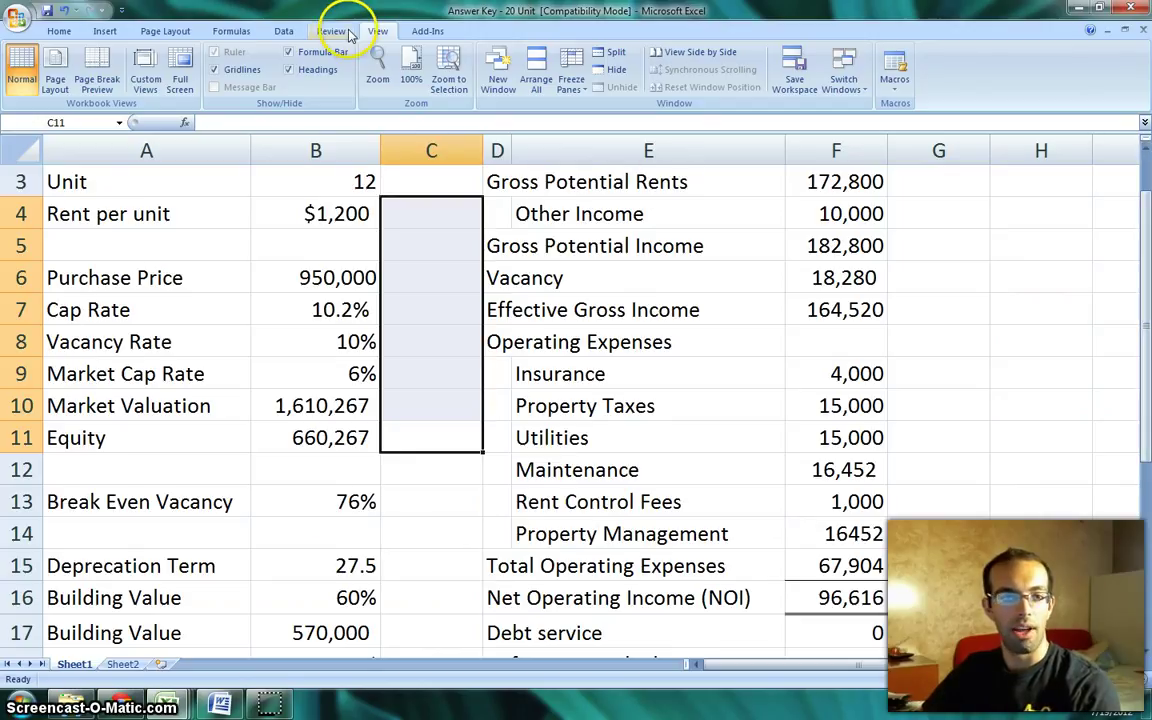
pyautogui.click(282, 31)
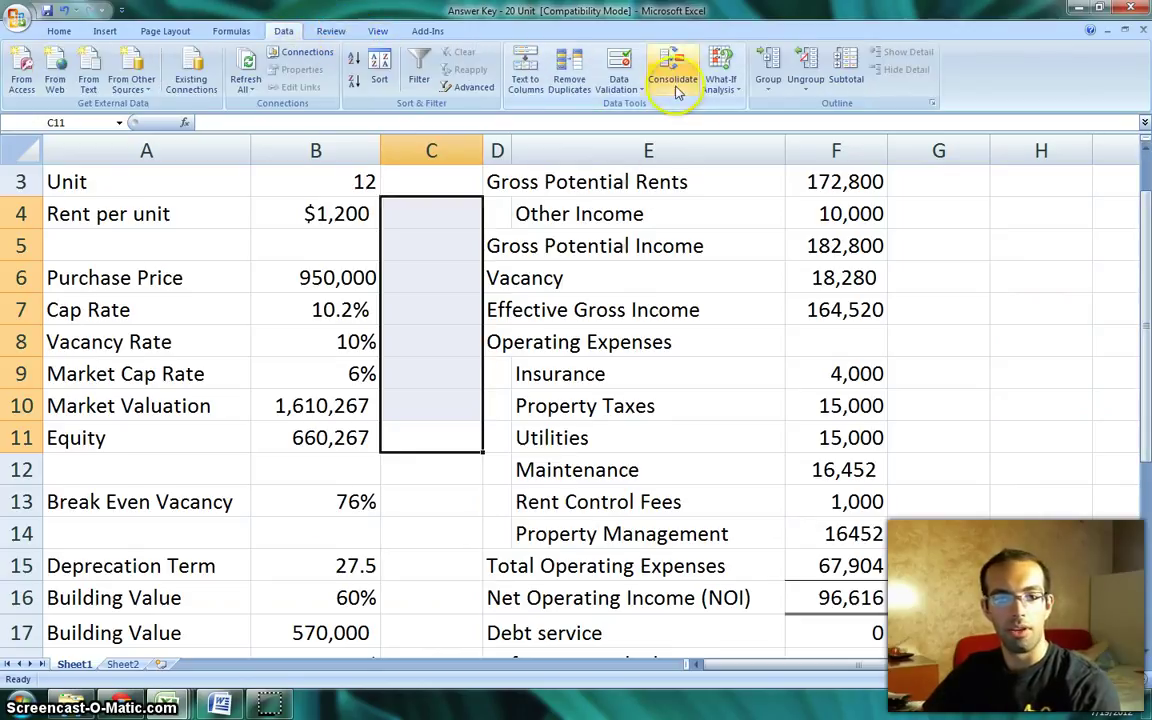
pyautogui.click(722, 80)
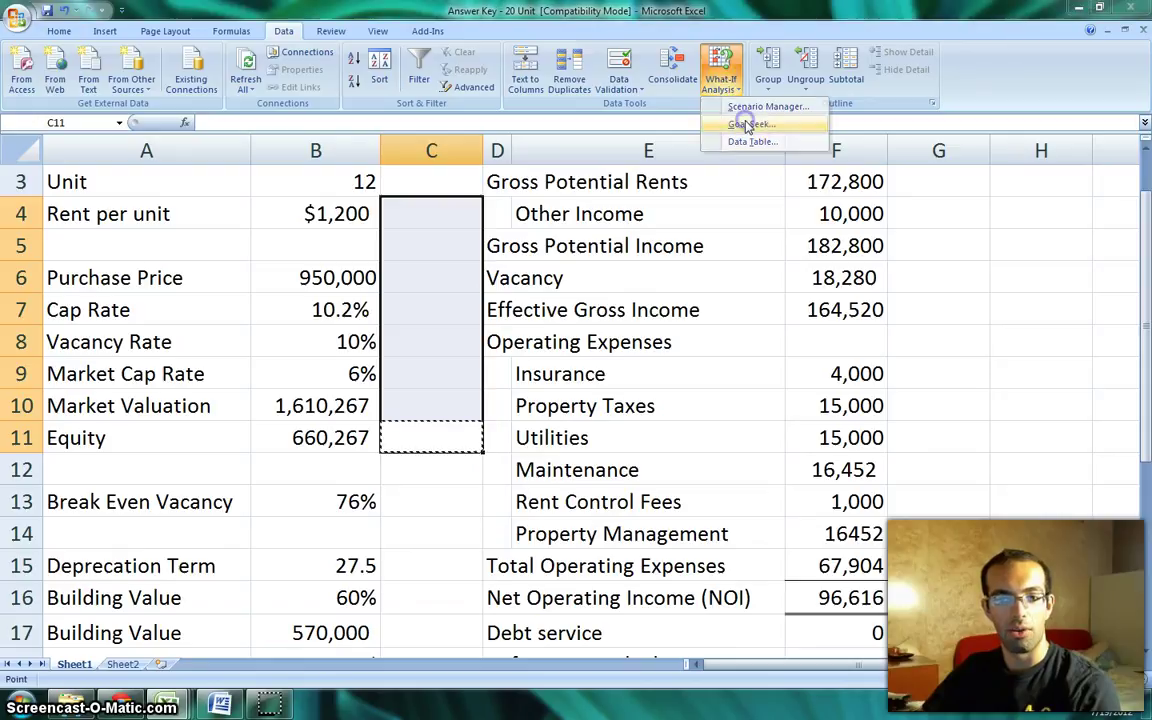
pyautogui.click(745, 121)
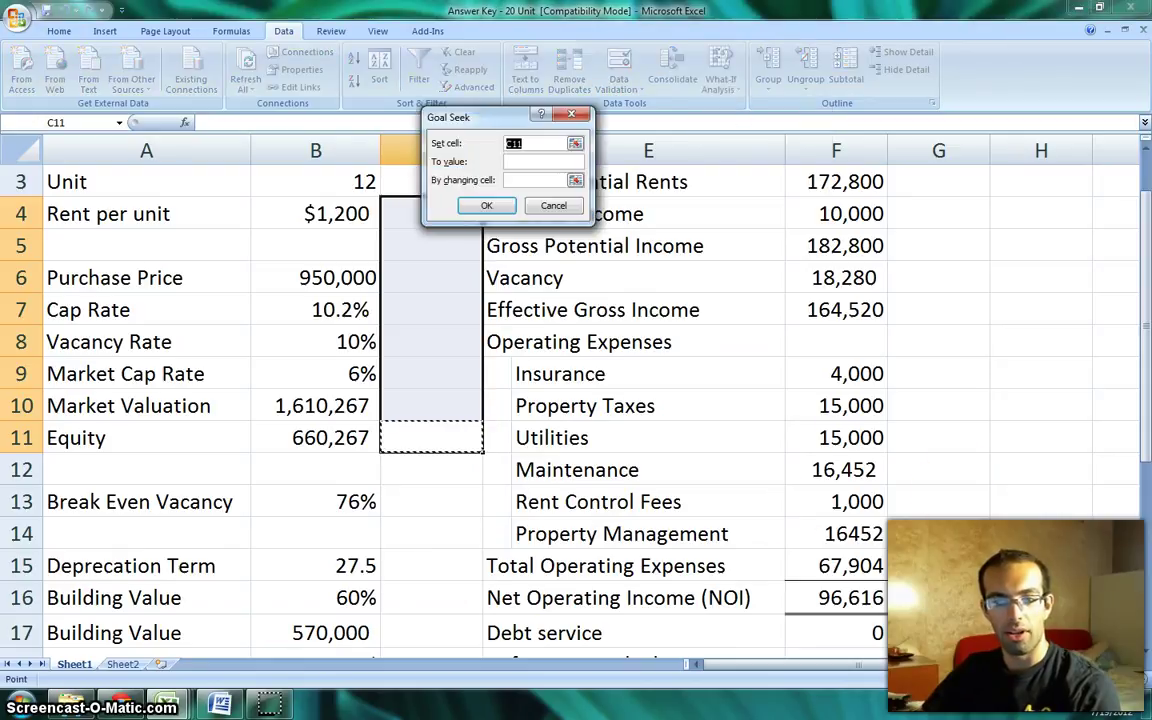
pyautogui.moveTo(1145, 237); pyautogui.dragTo(1145, 272)
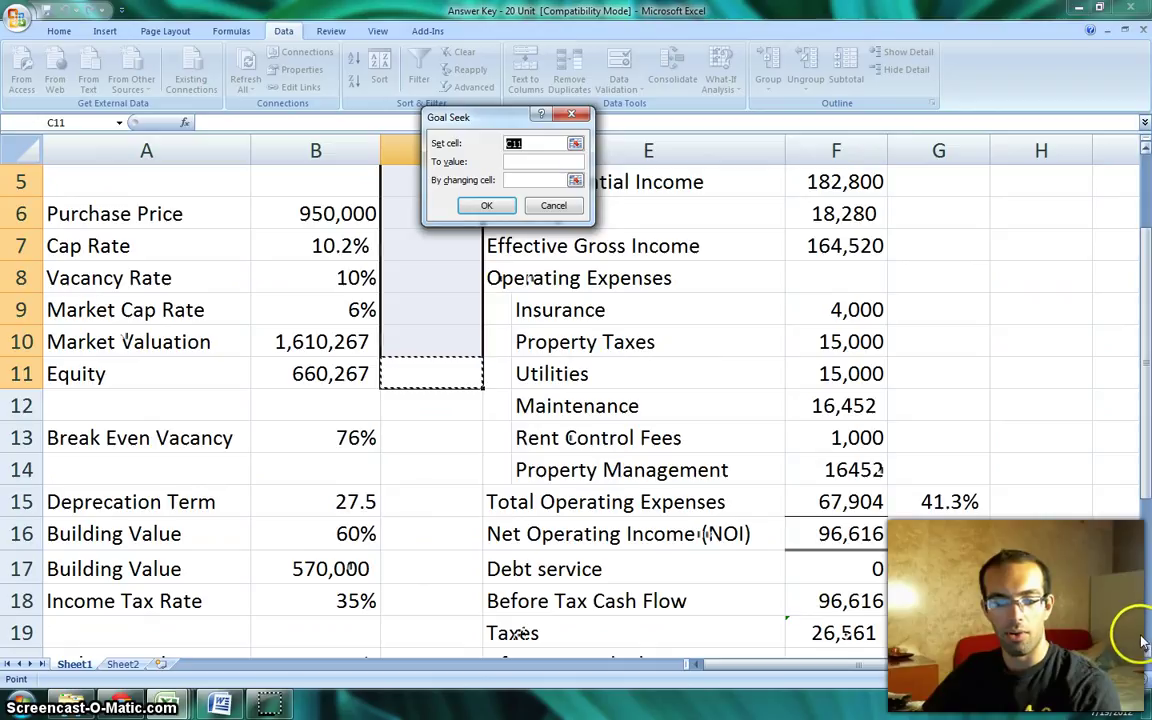
pyautogui.click(1146, 651)
pyautogui.click(813, 633)
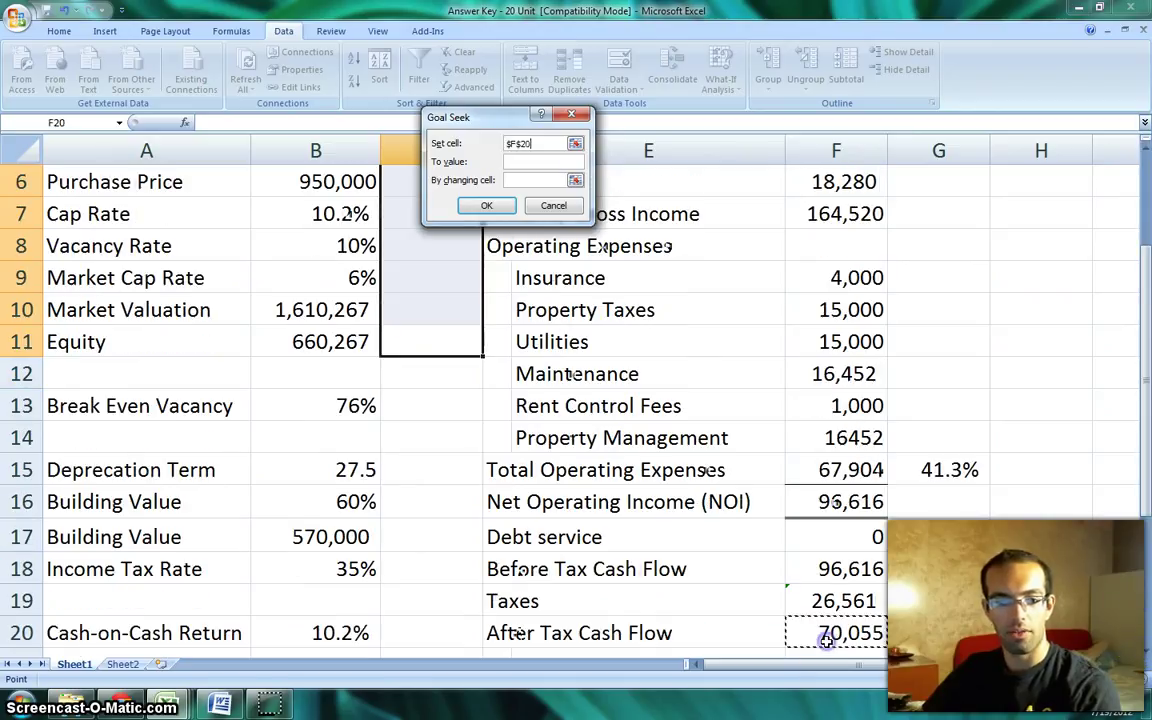
# Goal seek the after-tax cash flow to 0 by changing the vacancy rate in B8, then discard the solution to keep the original values
pyautogui.click(524, 162)
pyautogui.write('0')
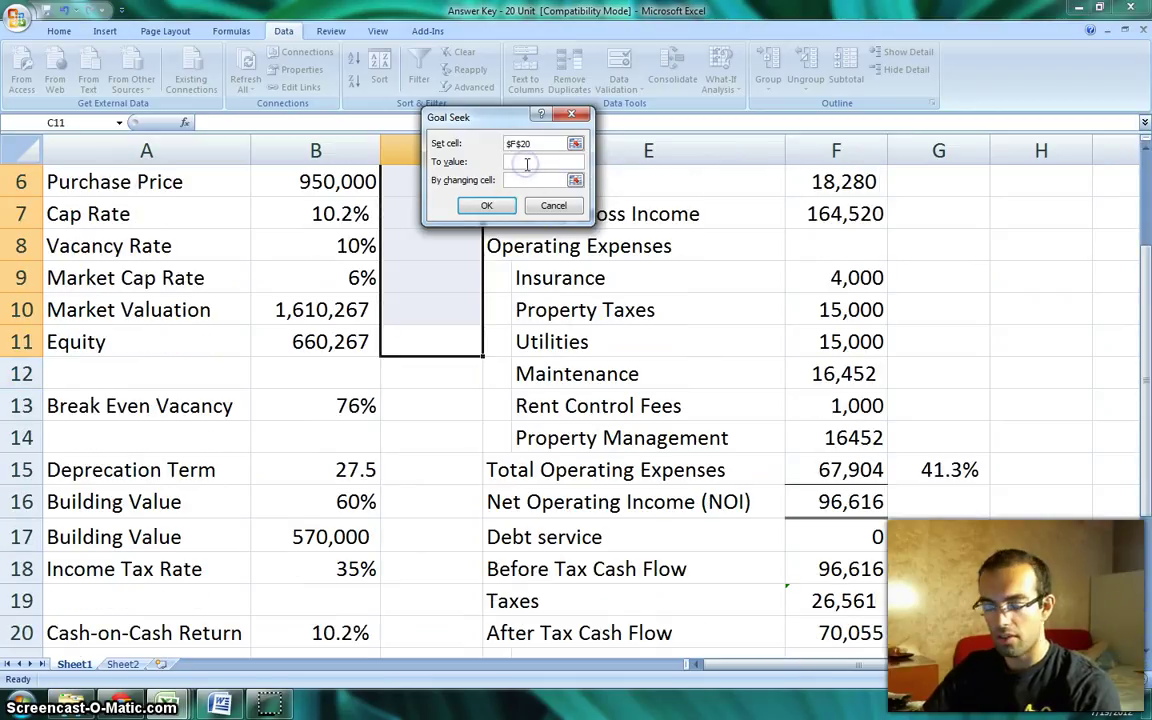
pyautogui.click(530, 180)
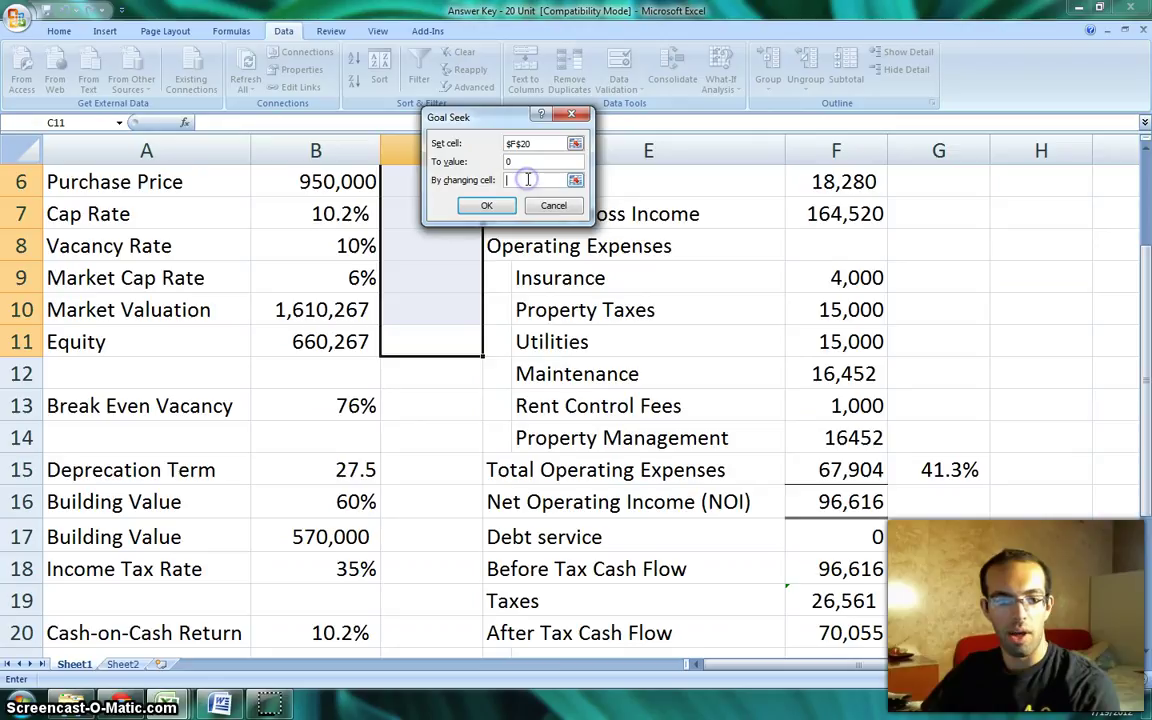
pyautogui.click(484, 206)
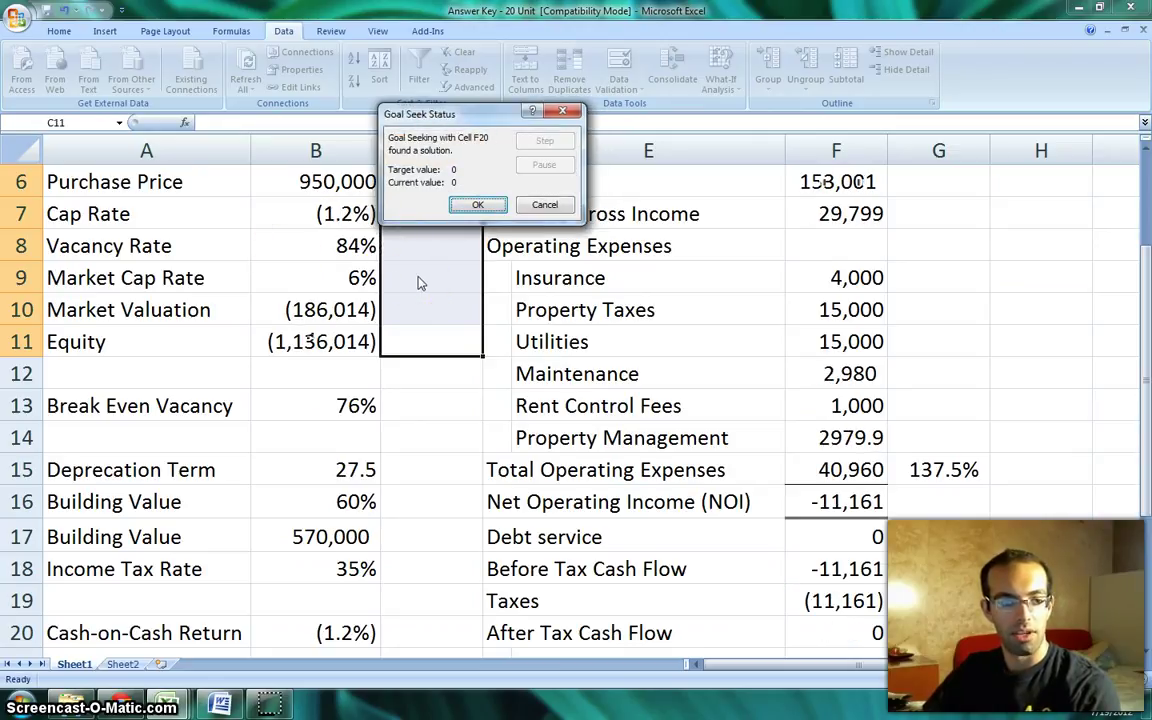
pyautogui.click(531, 207)
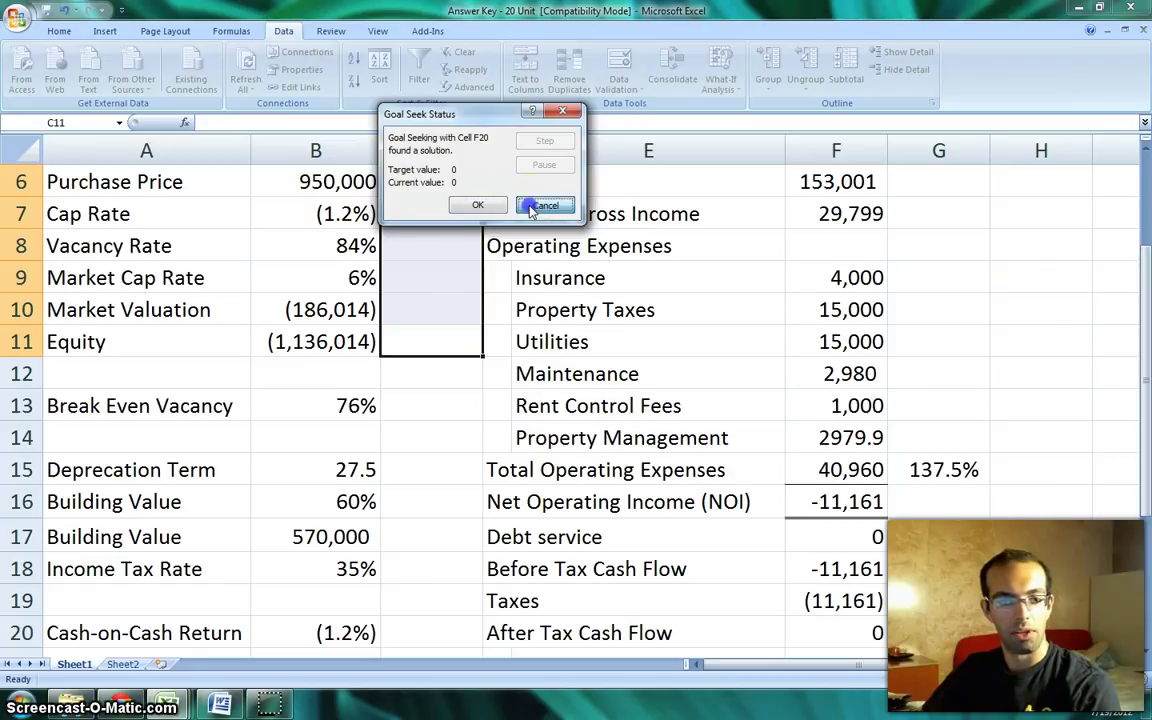
# Append "(BTCF)" to the break-even vacancy label in A13
pyautogui.moveTo(1140, 258); pyautogui.dragTo(212, 245)
pyautogui.click(212, 245)
pyautogui.doubleClick(230, 245)
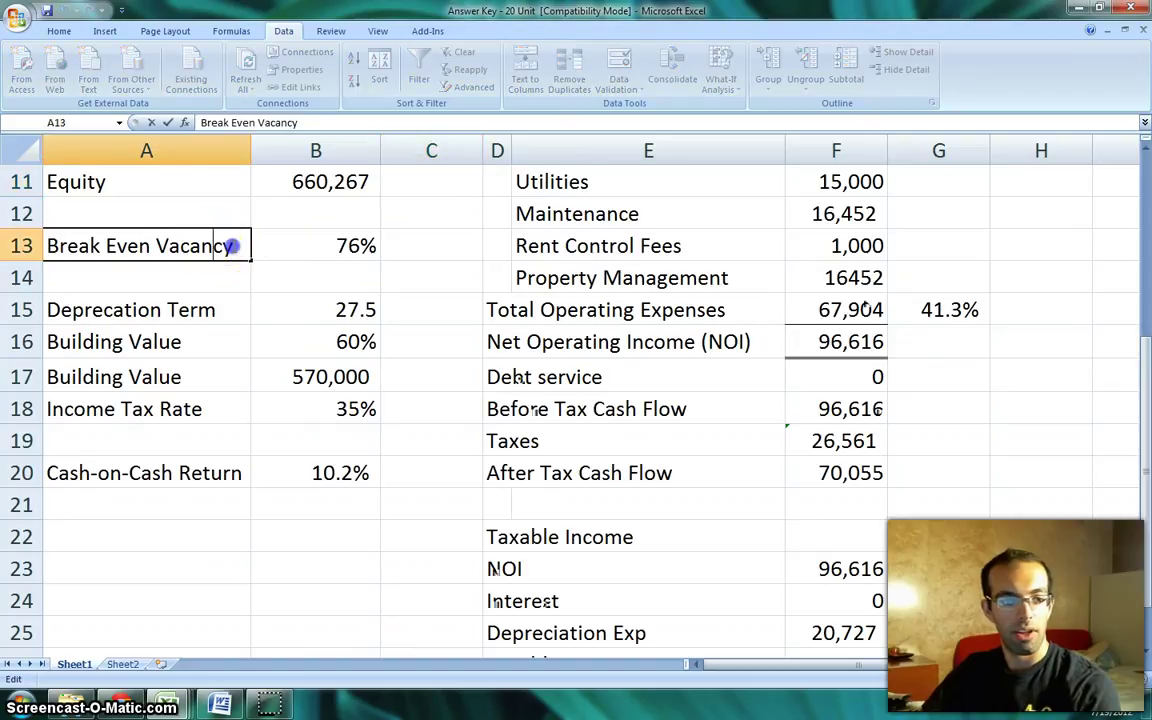
pyautogui.write('(BTC')
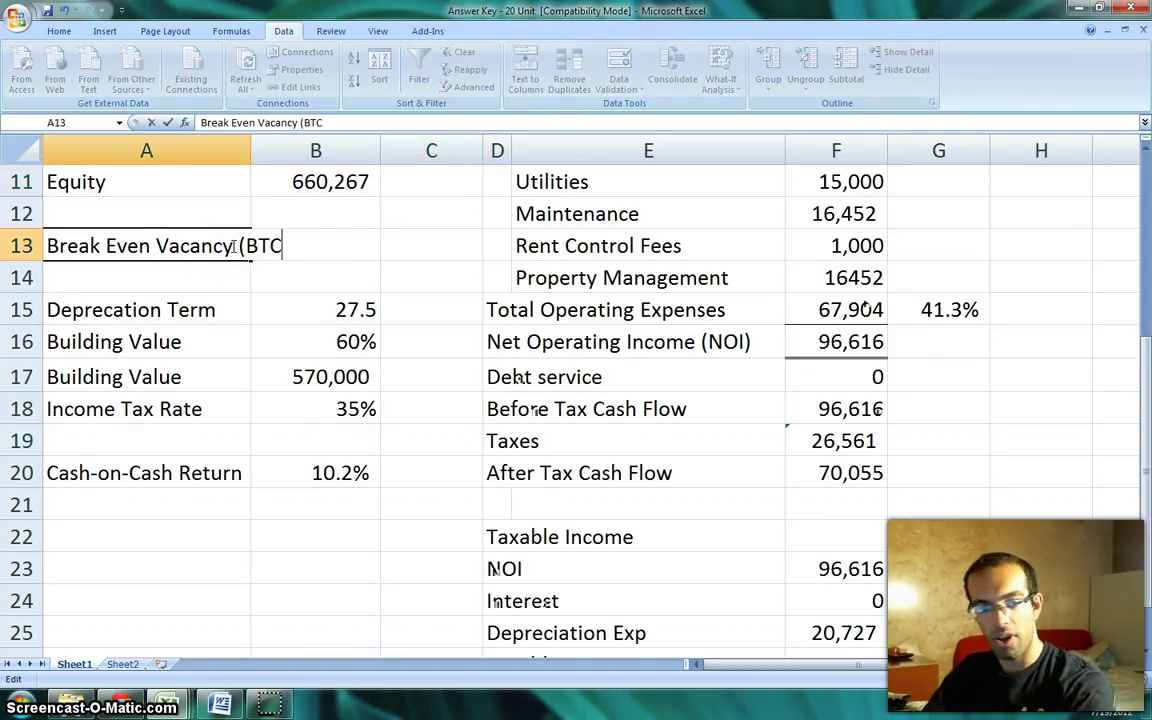
pyautogui.write('F)')
pyautogui.press('Return')
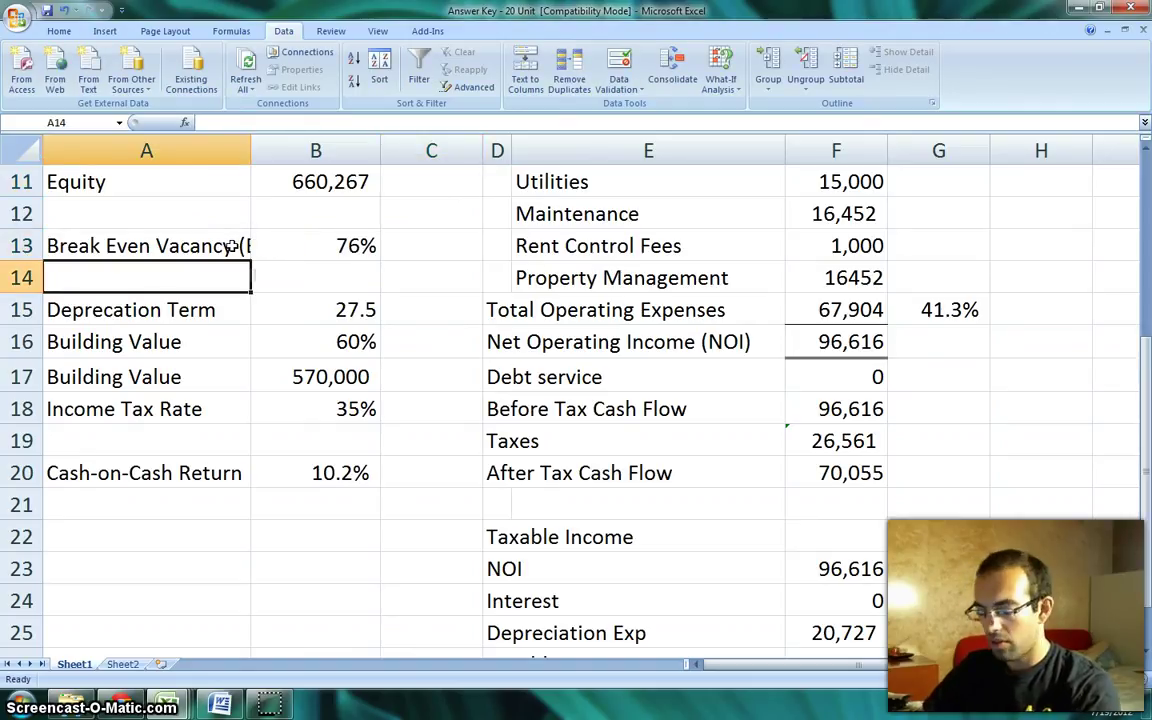
# Copy the break-even vacancy label from A13 into A14 and change it to "Break Even Vacancy (ATCF)"
pyautogui.click(230, 245)
pyautogui.hotkey('ctrl', 'c')
pyautogui.press('Down')
pyautogui.hotkey('ctrl', 'v')
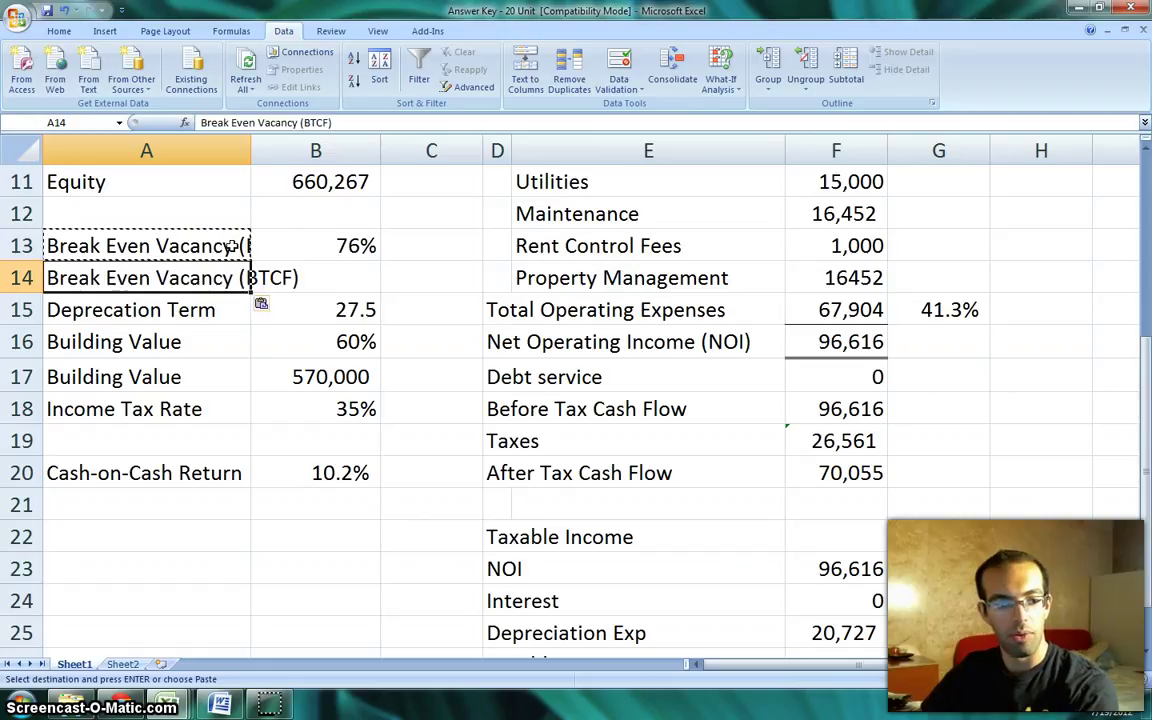
pyautogui.doubleClick(226, 275)
pyautogui.moveTo(246, 278); pyautogui.dragTo(257, 278)
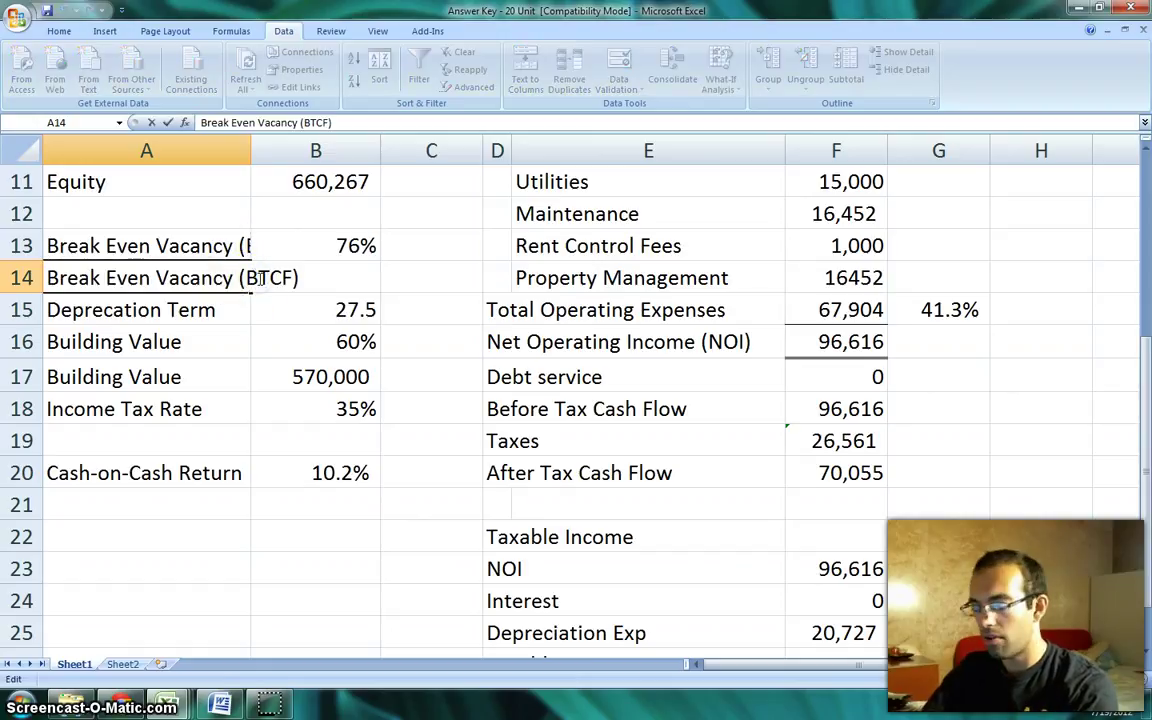
pyautogui.press('Delete')
pyautogui.write('A')
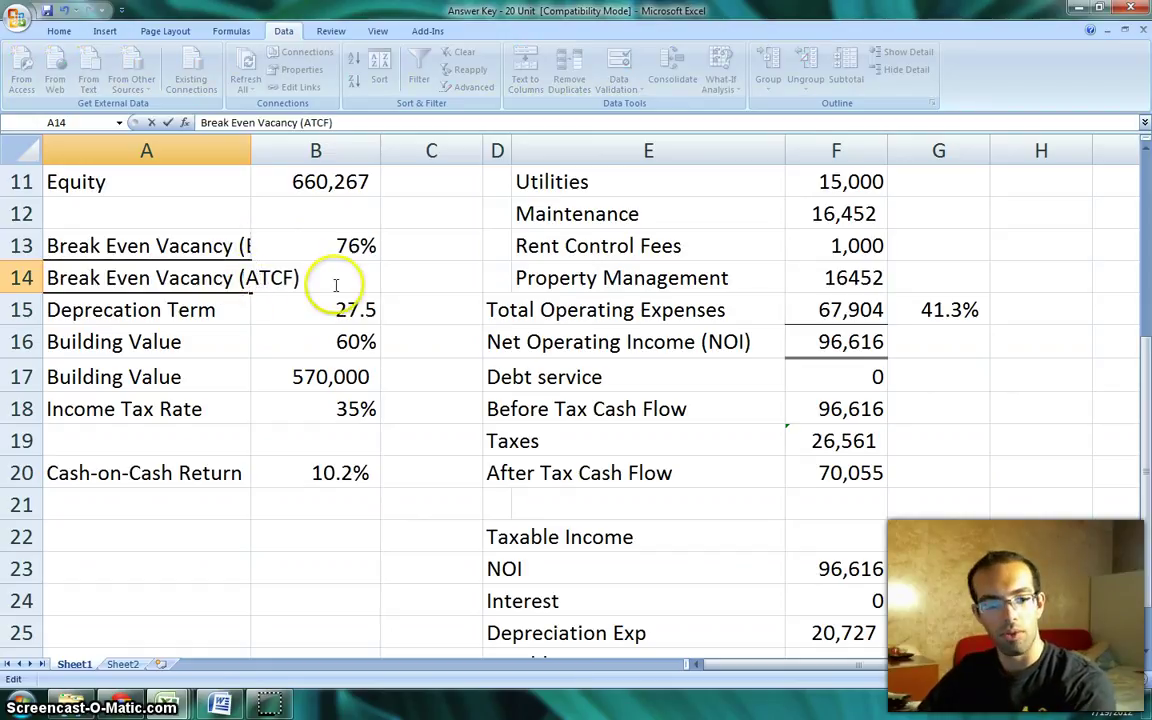
pyautogui.click(430, 276)
# Enter 84% in B14 as the after-tax break-even vacancy
pyautogui.click(346, 278)
pyautogui.write('84%')
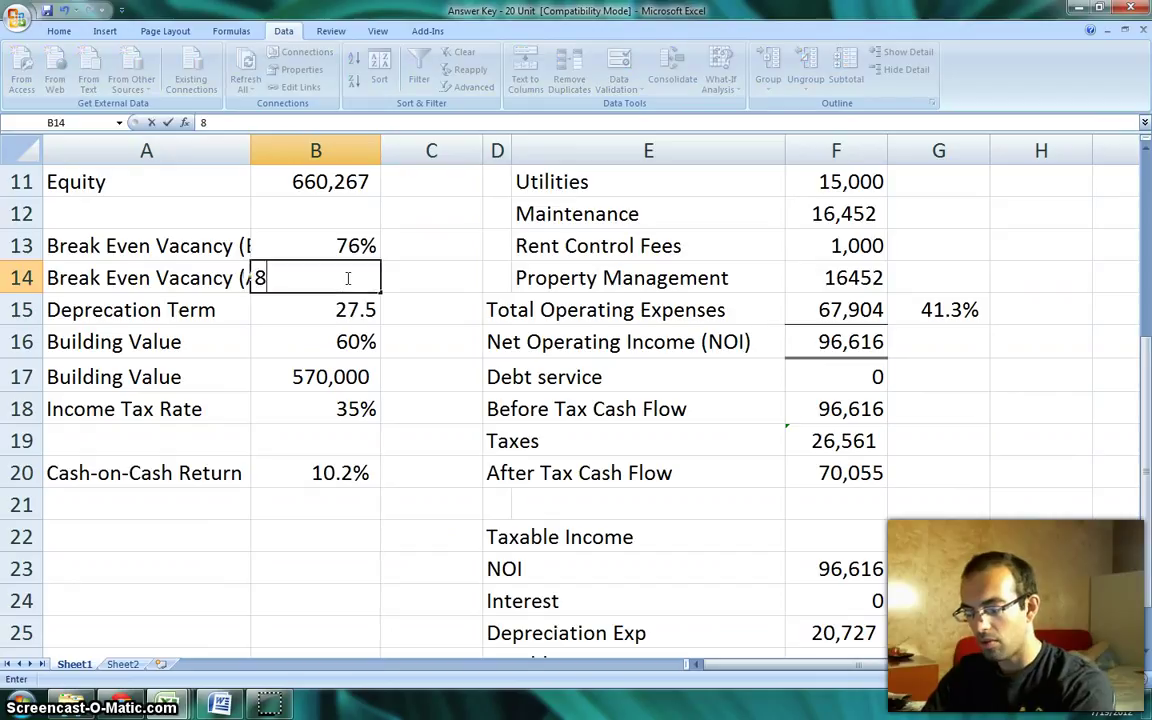
pyautogui.click(325, 341)
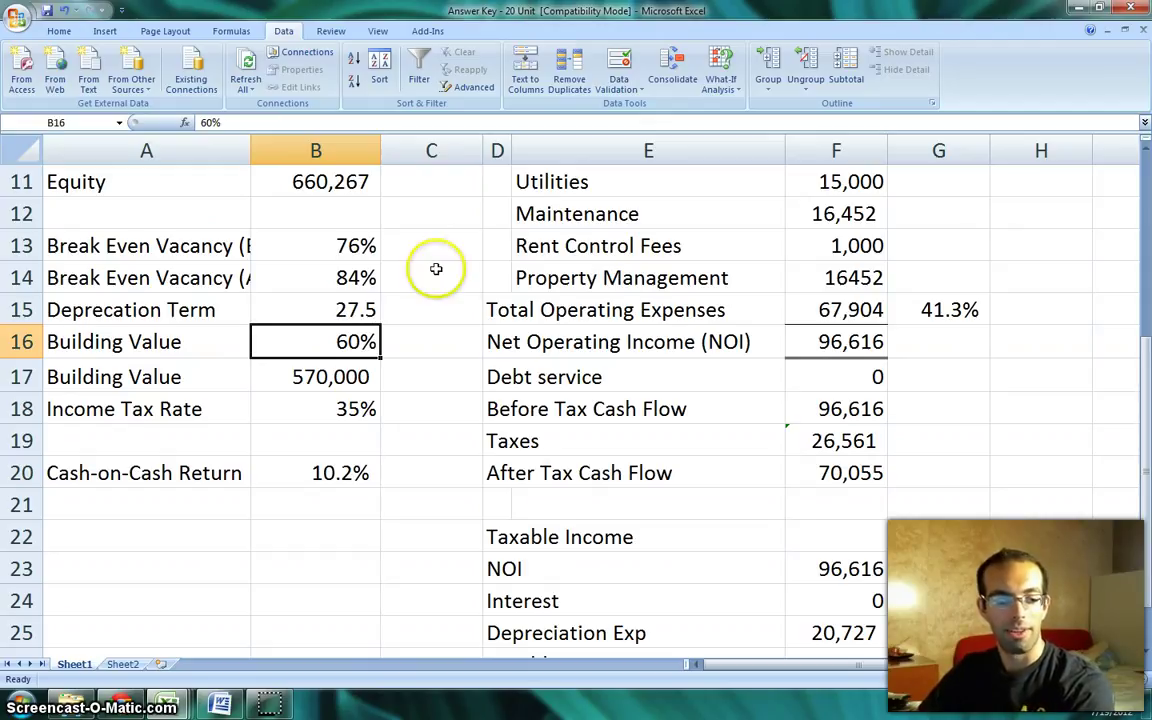
# Review the practice property's assumptions on Sheet2, from the units in row 3 down to the income tax bracket in row 13
pyautogui.click(120, 664)
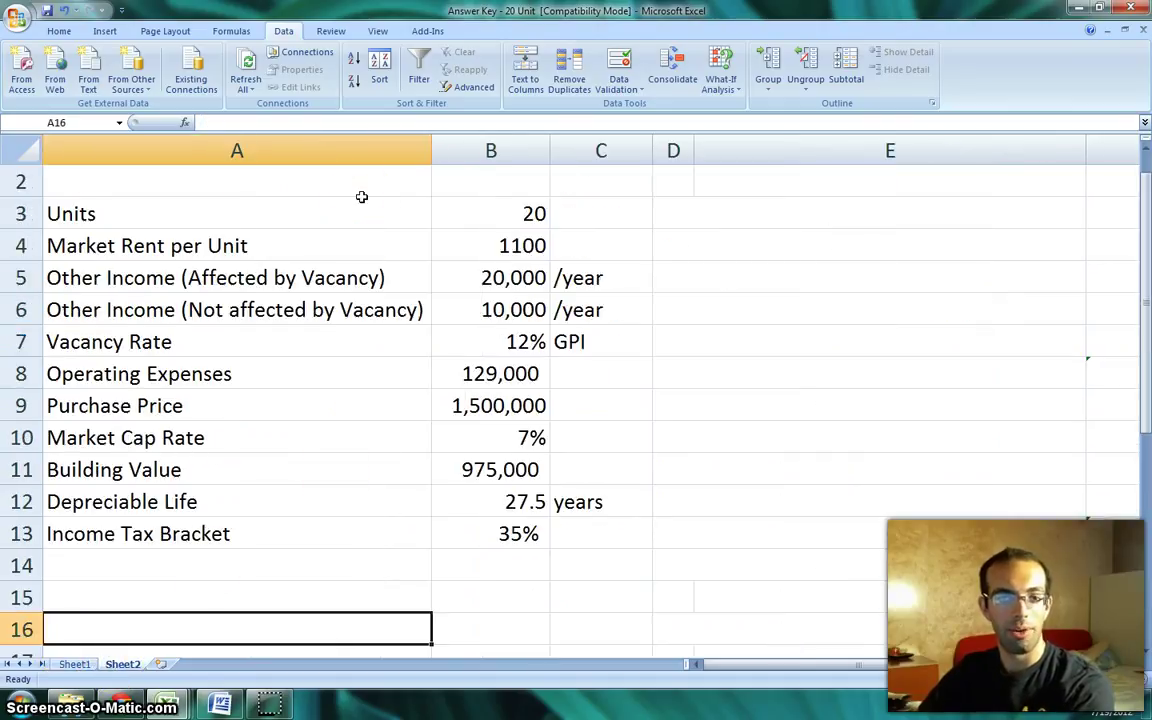
pyautogui.moveTo(116, 206); pyautogui.dragTo(575, 530)
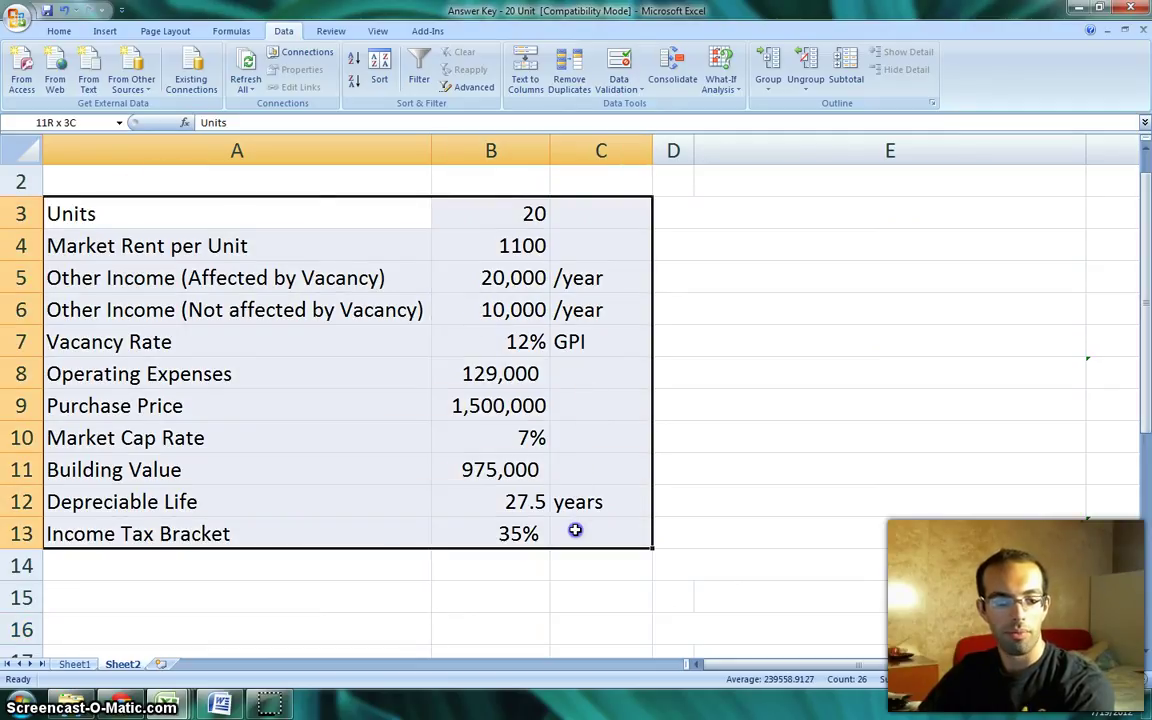
pyautogui.click(222, 213)
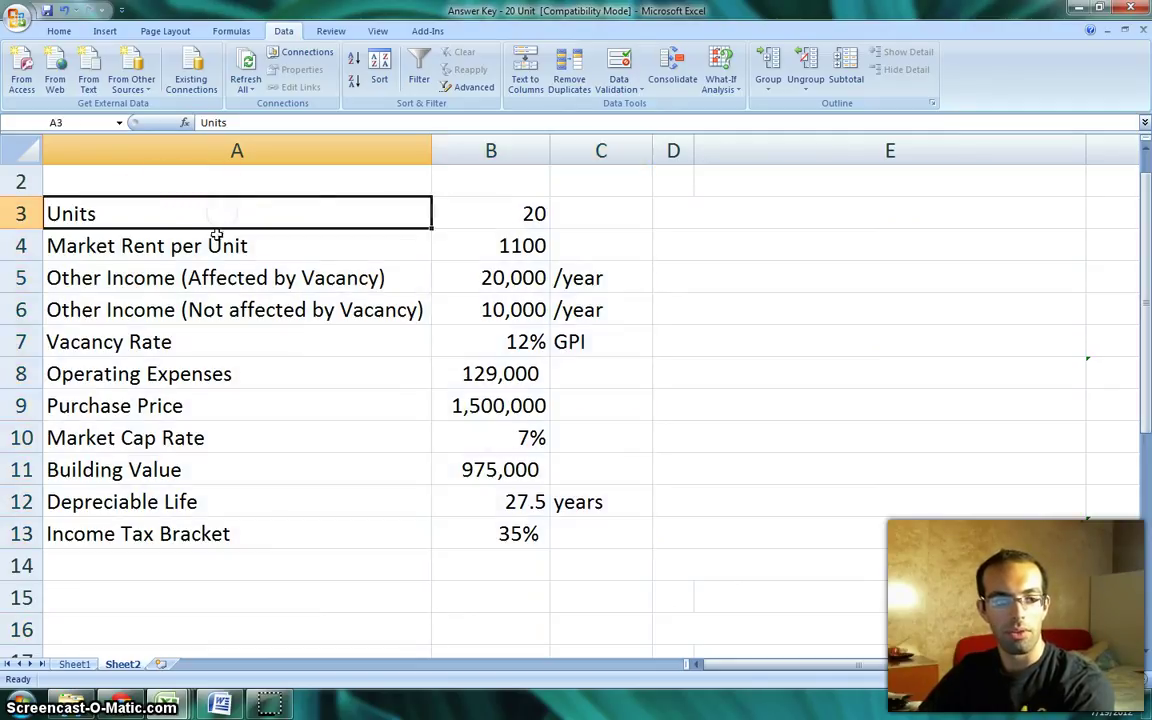
pyautogui.click(213, 245)
pyautogui.click(205, 278)
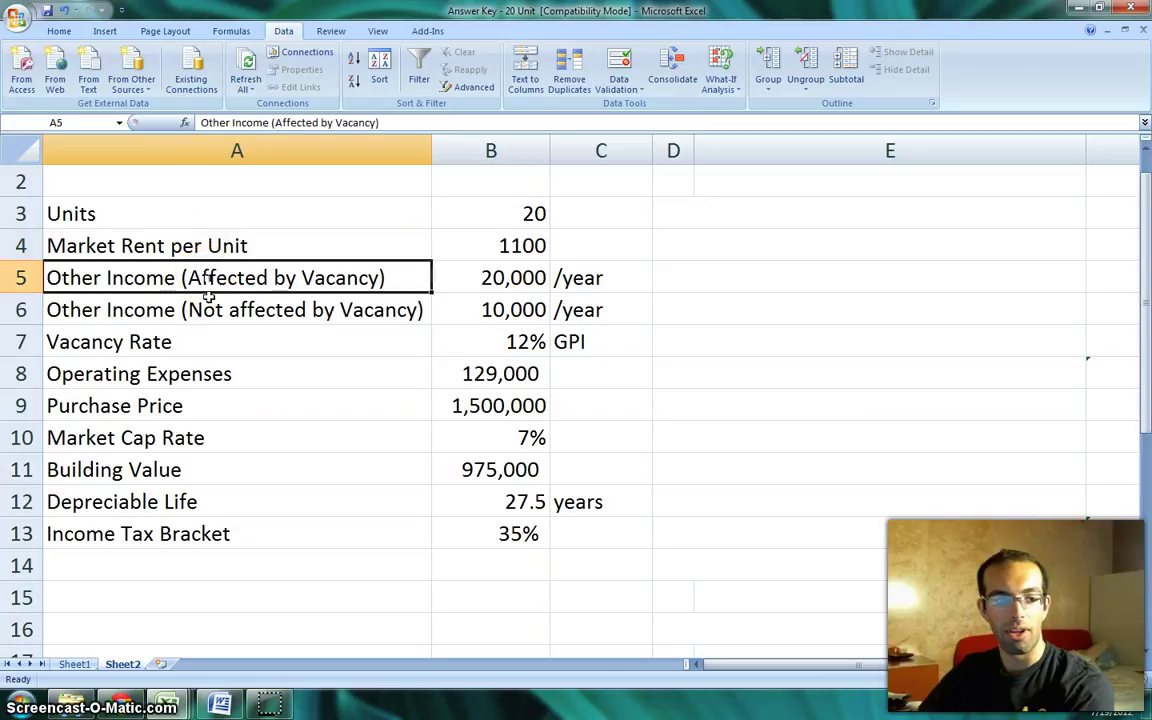
pyautogui.click(208, 310)
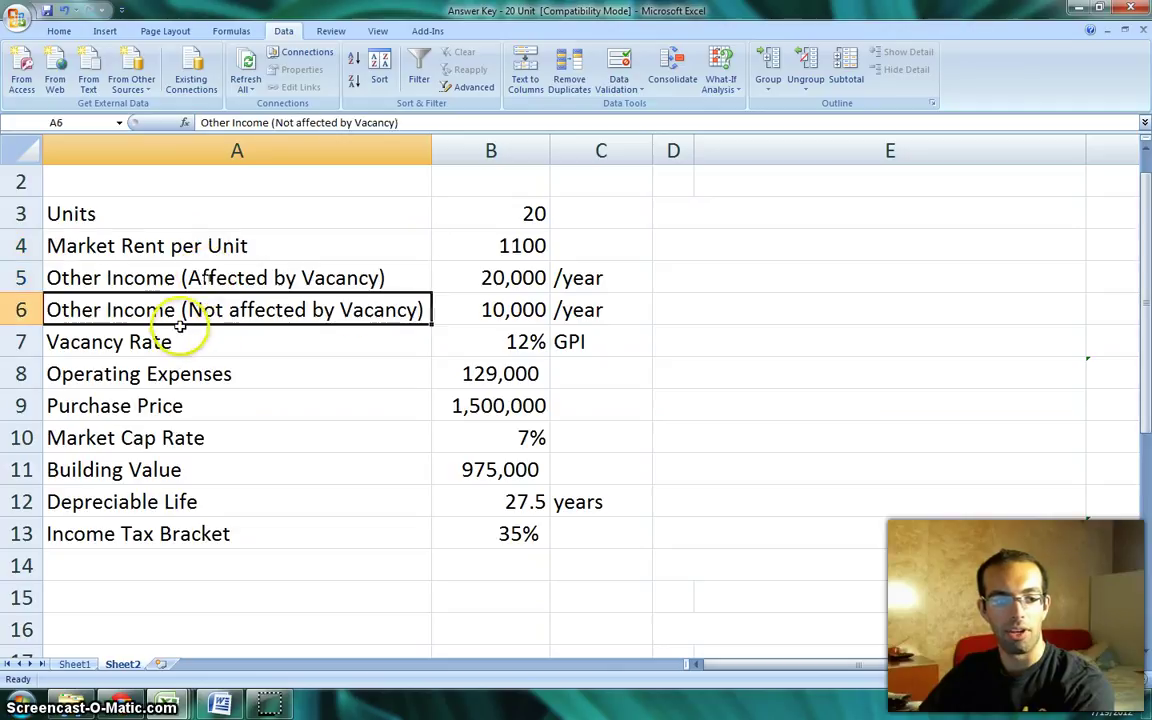
pyautogui.click(270, 342)
pyautogui.click(265, 374)
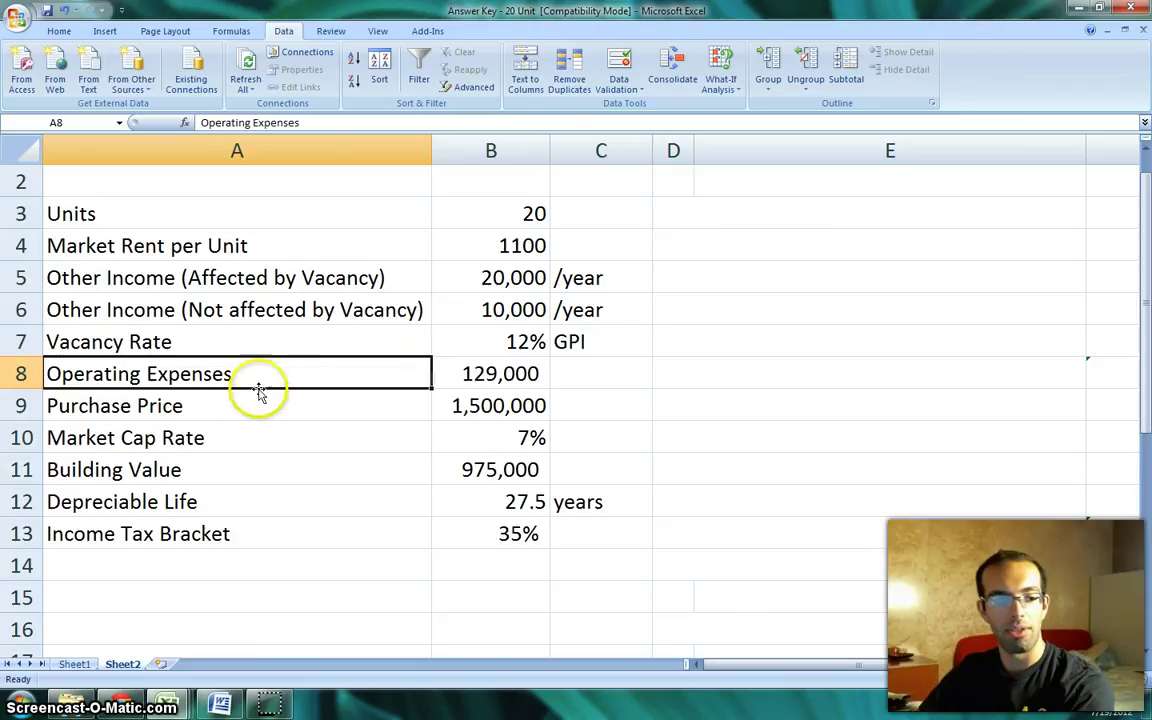
pyautogui.click(249, 404)
pyautogui.click(245, 434)
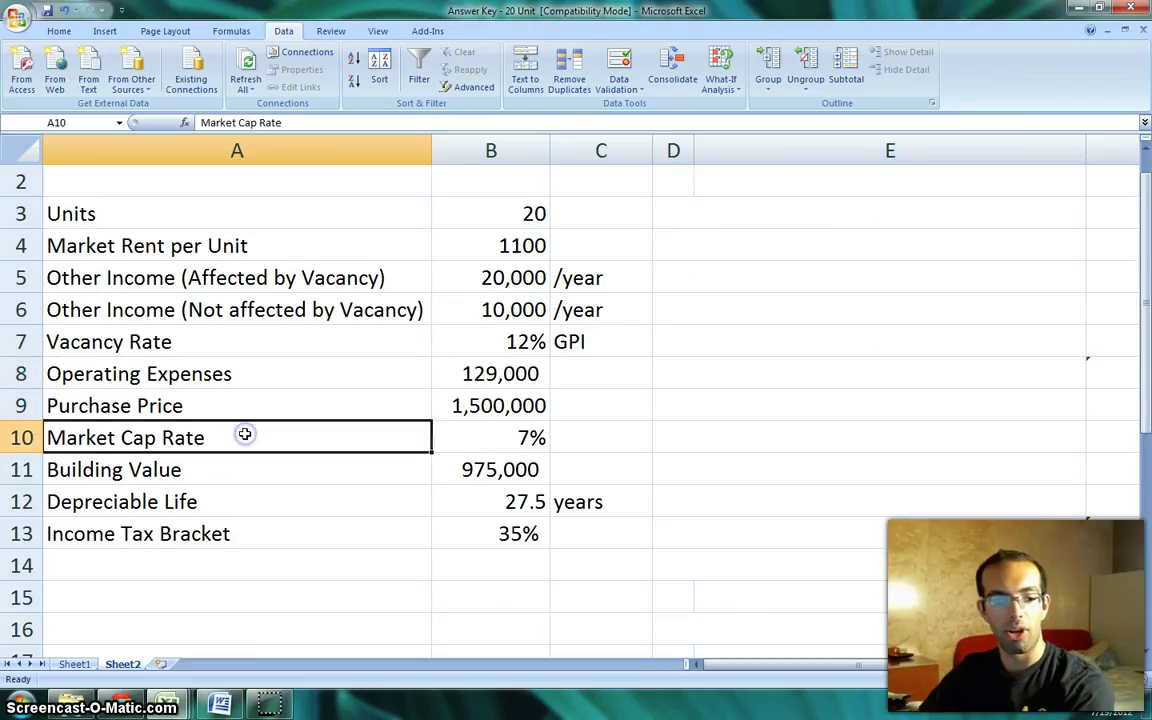
pyautogui.click(231, 474)
pyautogui.click(227, 499)
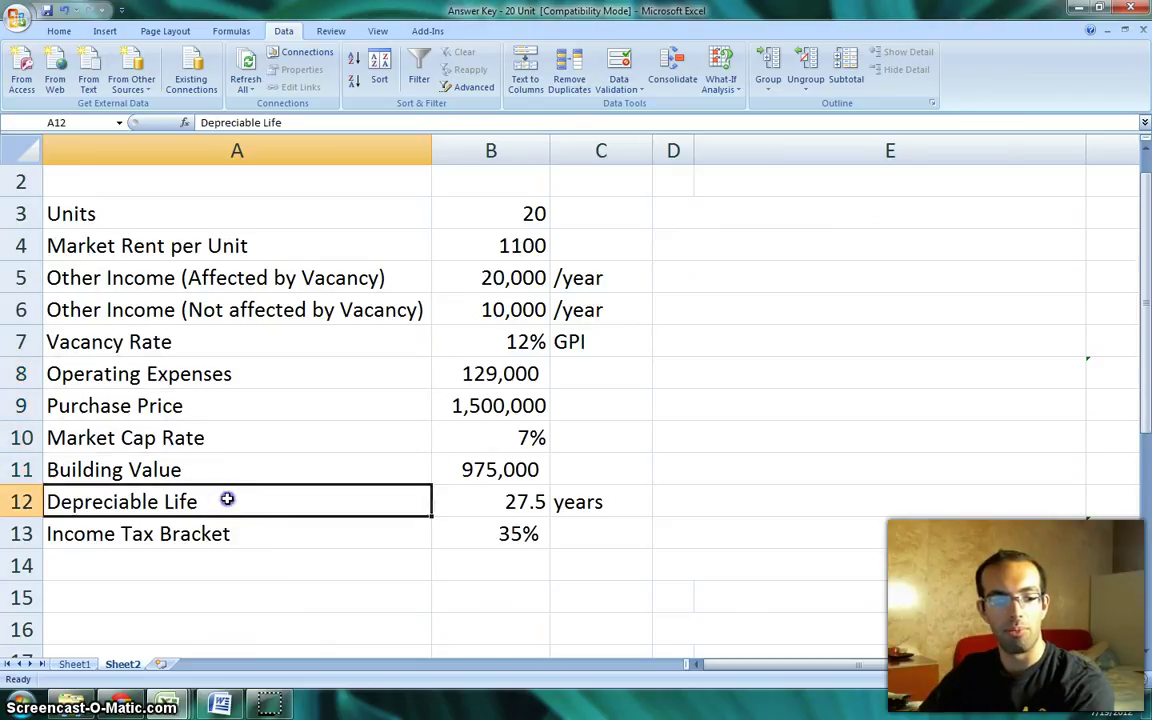
pyautogui.click(231, 532)
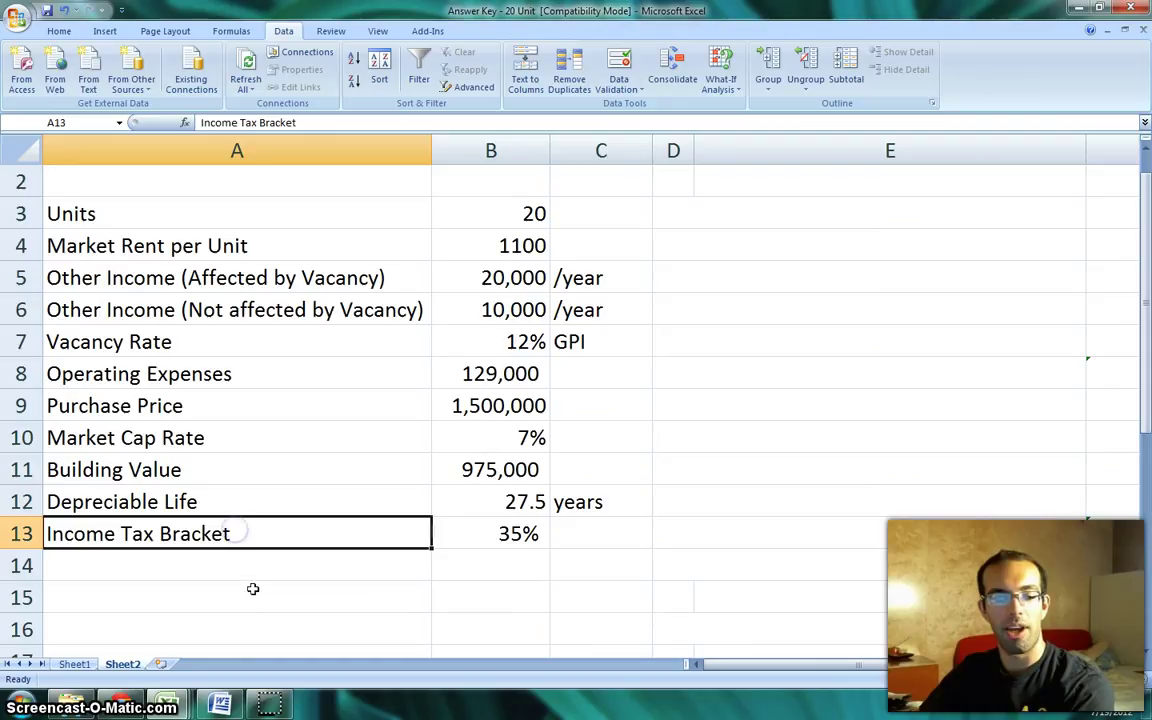
pyautogui.click(254, 591)
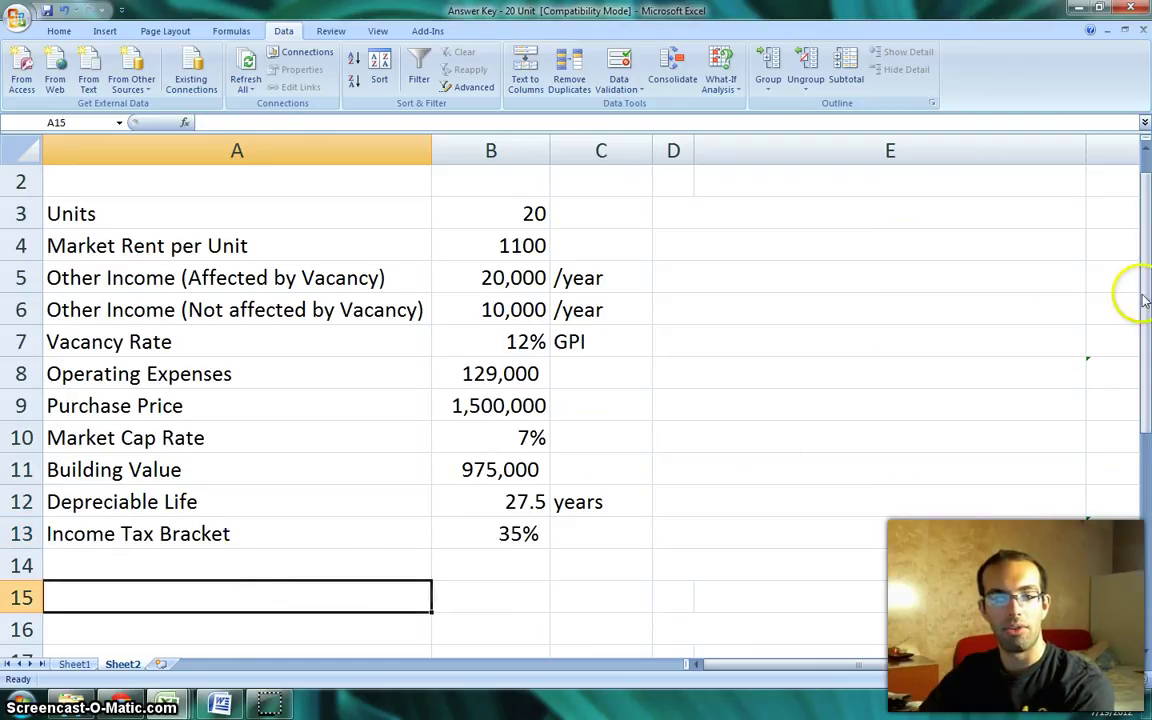
# Reword the question in A25 under Questions 2.0 to "What is the total income tax expense?"
pyautogui.moveTo(1147, 298); pyautogui.dragTo(1125, 545)
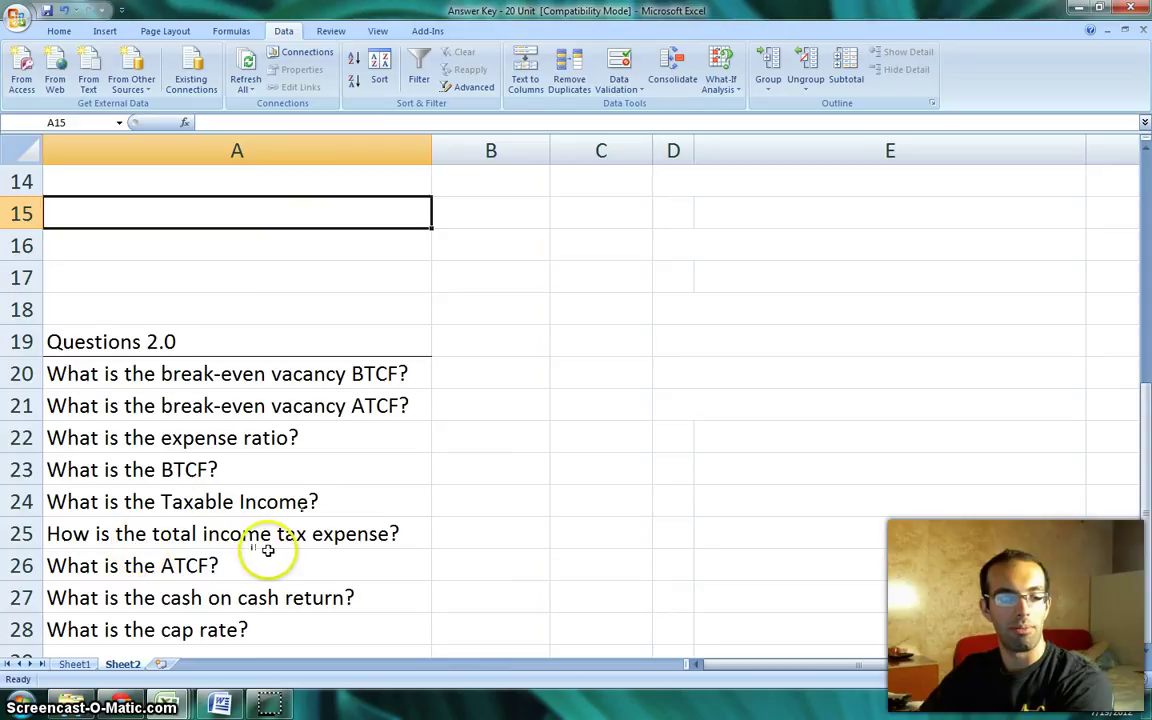
pyautogui.doubleClick(87, 533)
pyautogui.moveTo(90, 533); pyautogui.dragTo(22, 533)
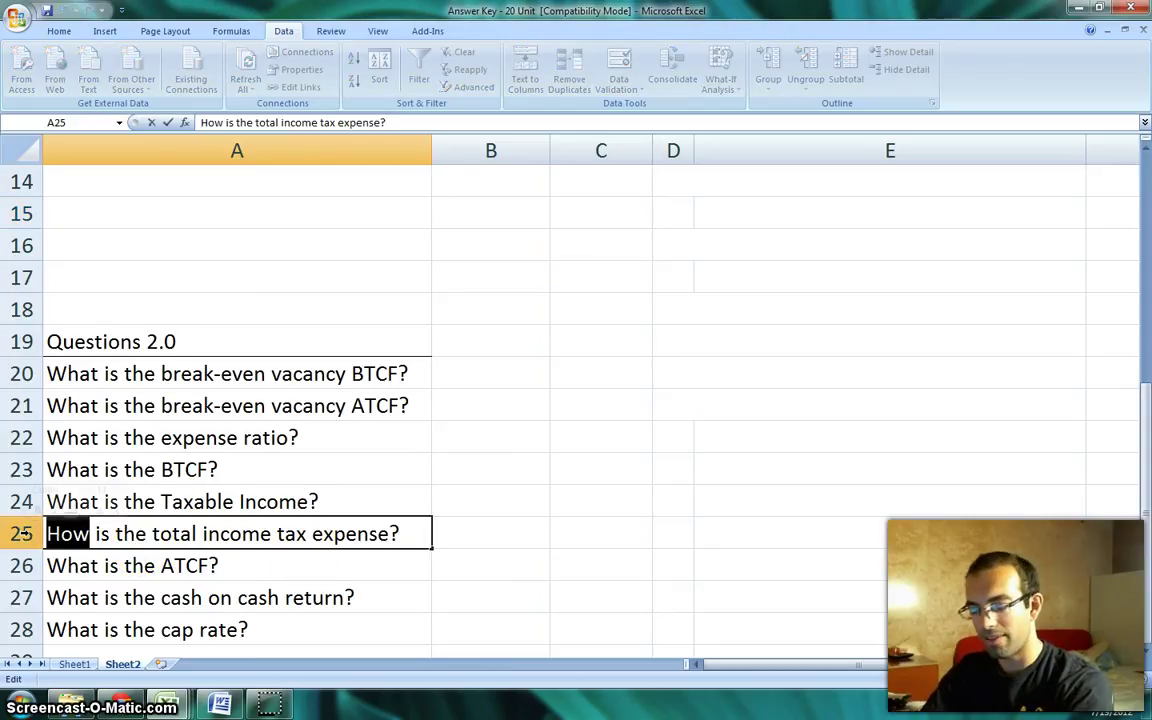
pyautogui.write('What')
pyautogui.click(113, 568)
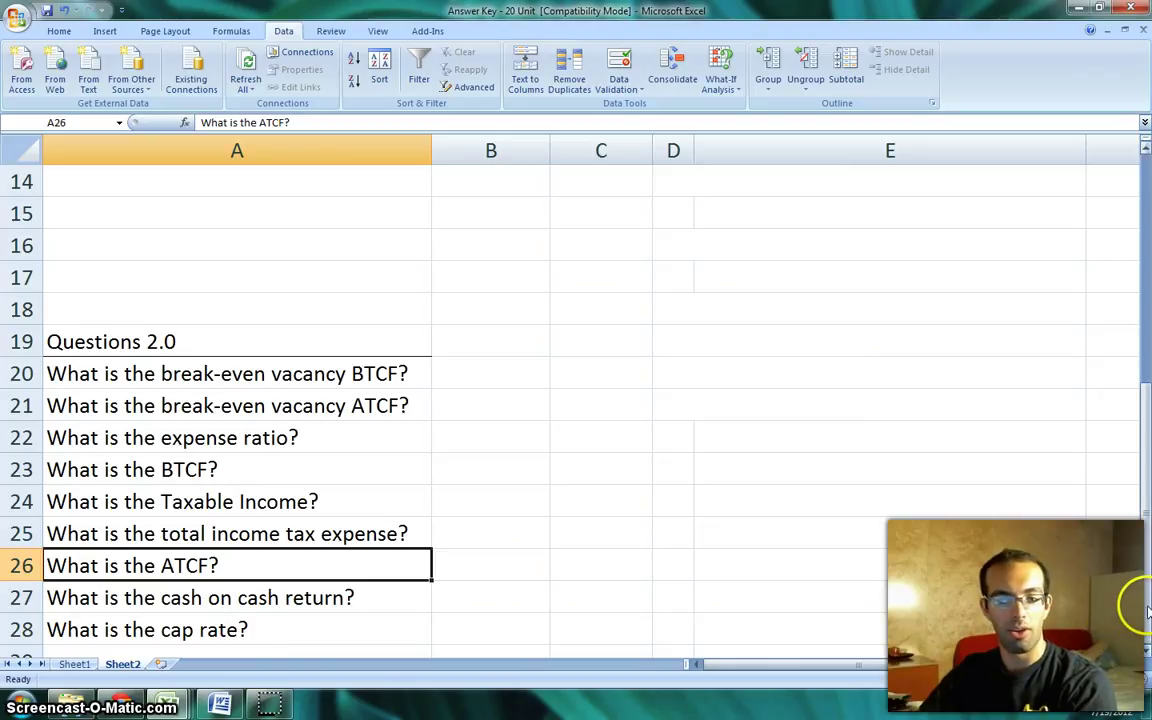
pyautogui.moveTo(1147, 610); pyautogui.dragTo(1142, 391)
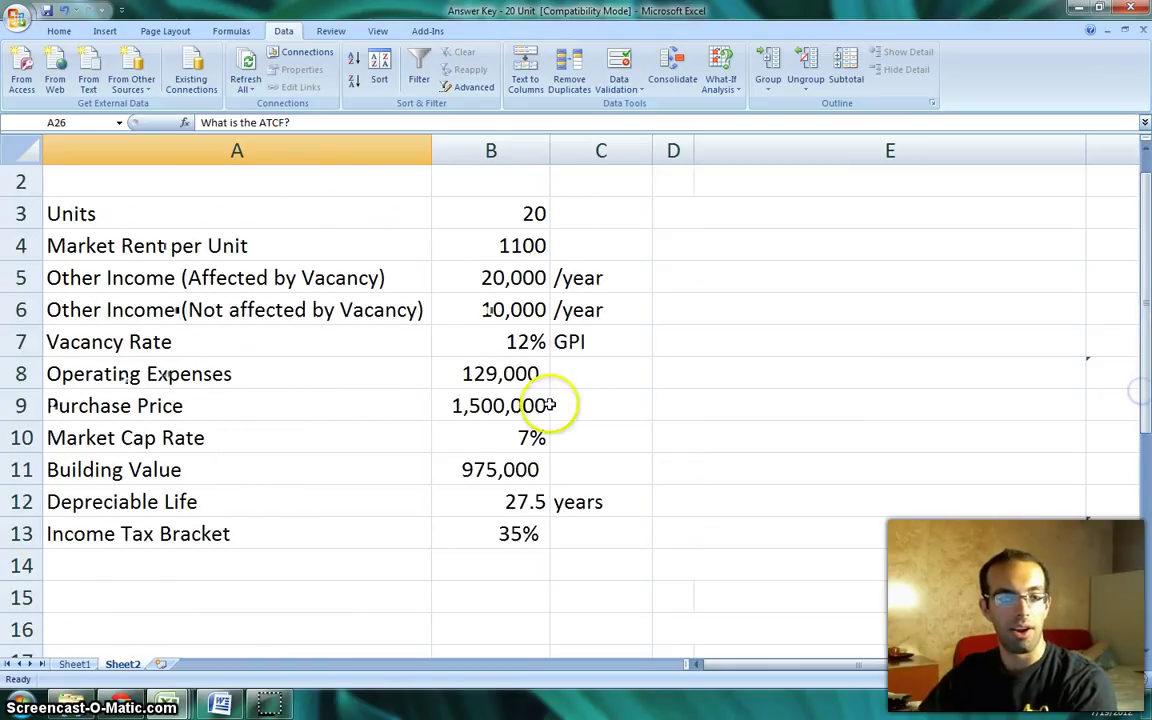